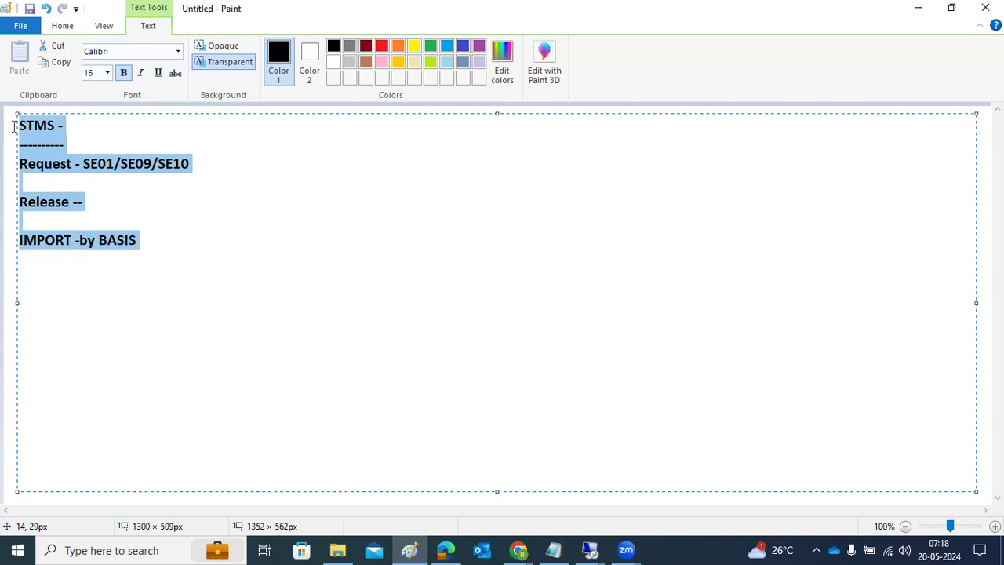
- Replace the selected notes in the text box with the line "SE01/09/SE10-"
{"action": "key", "text": "Delete"}
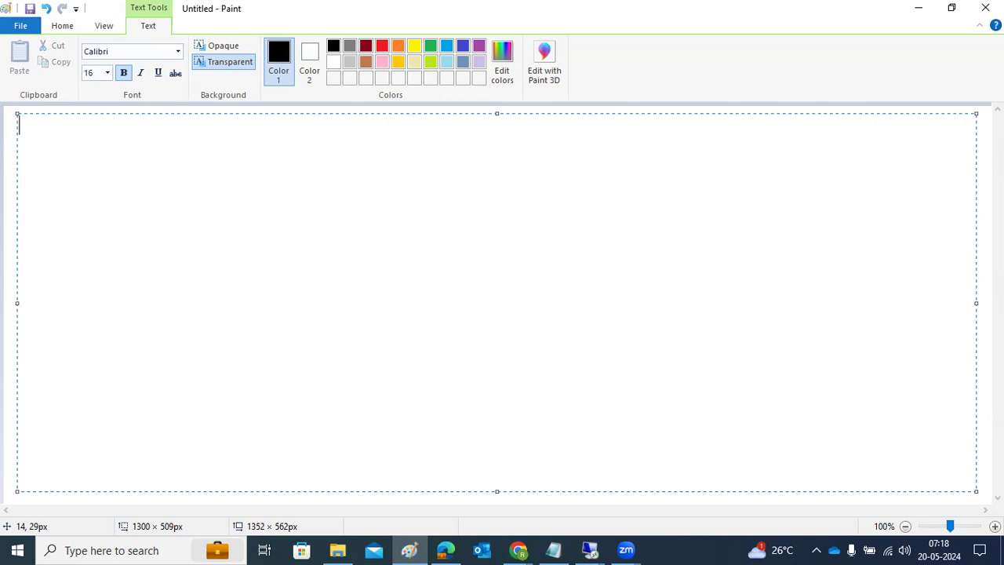
{"action": "type", "text": "SE01/09/SE"}
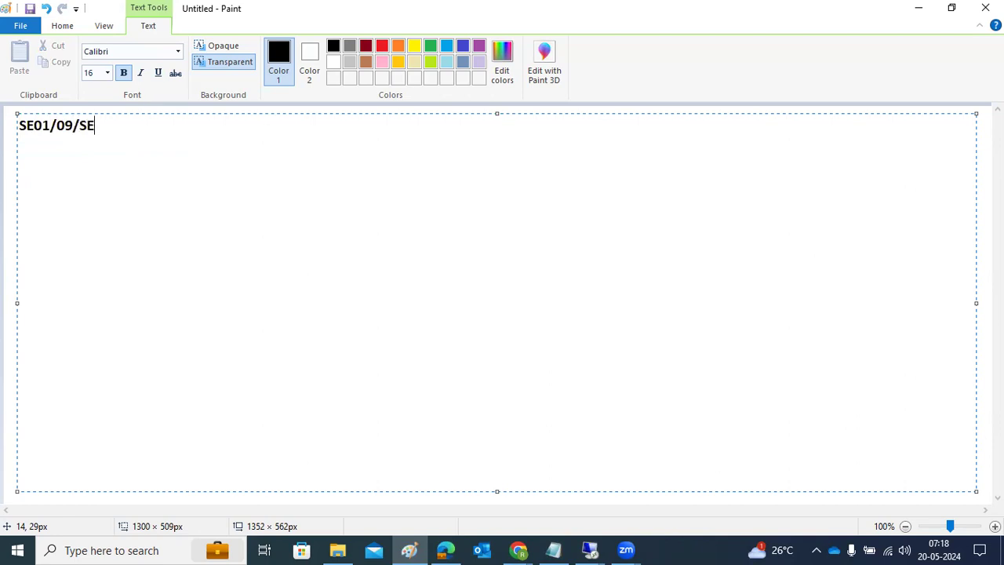
{"action": "type", "text": "10-"}
- Switch to the remote desktop session with the SAP client copy logs and start transaction SE01 there with /nse01
{"action": "left_click", "coordinate": [590, 550]}
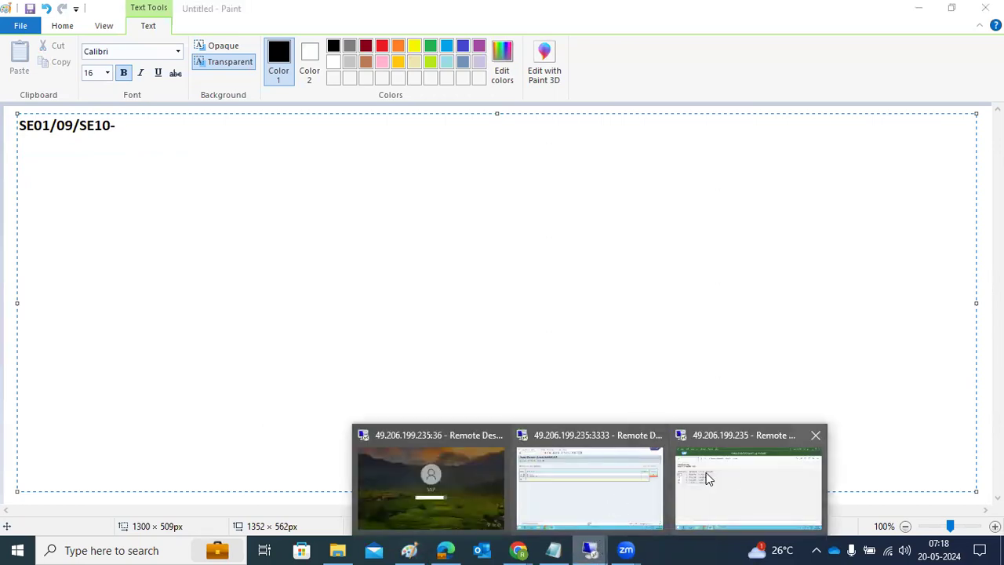
{"action": "left_click", "coordinate": [740, 471]}
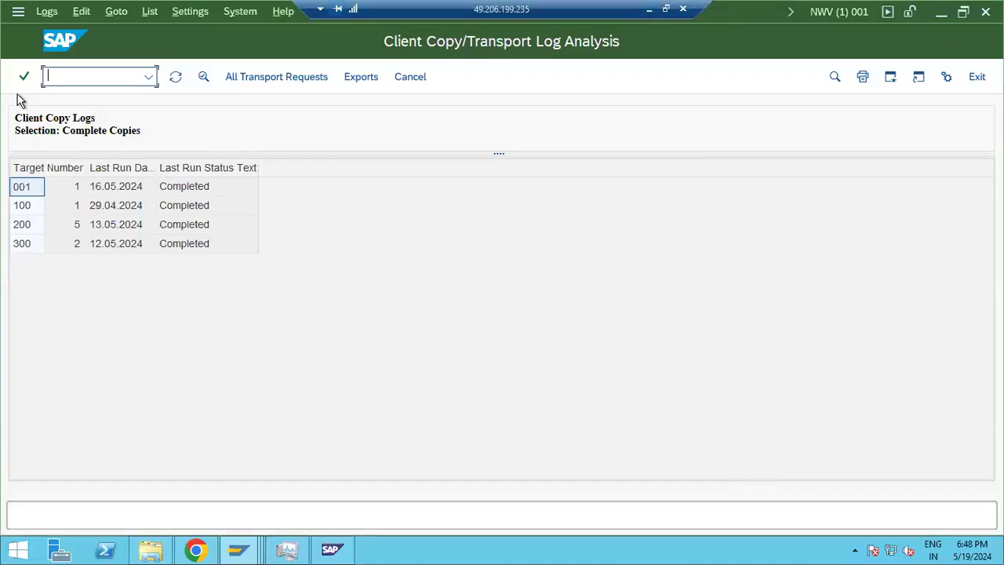
{"action": "type", "text": "/nse01"}
{"action": "key", "text": "Return"}
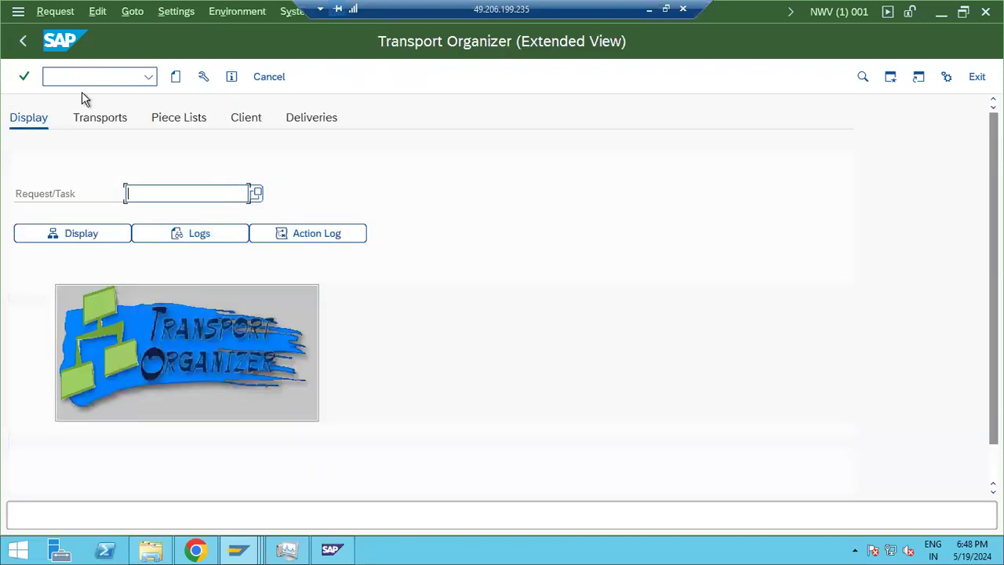
- Create a workbench request with the short description TABLE and save it
{"action": "left_click", "coordinate": [174, 76]}
{"action": "left_click", "coordinate": [149, 311]}
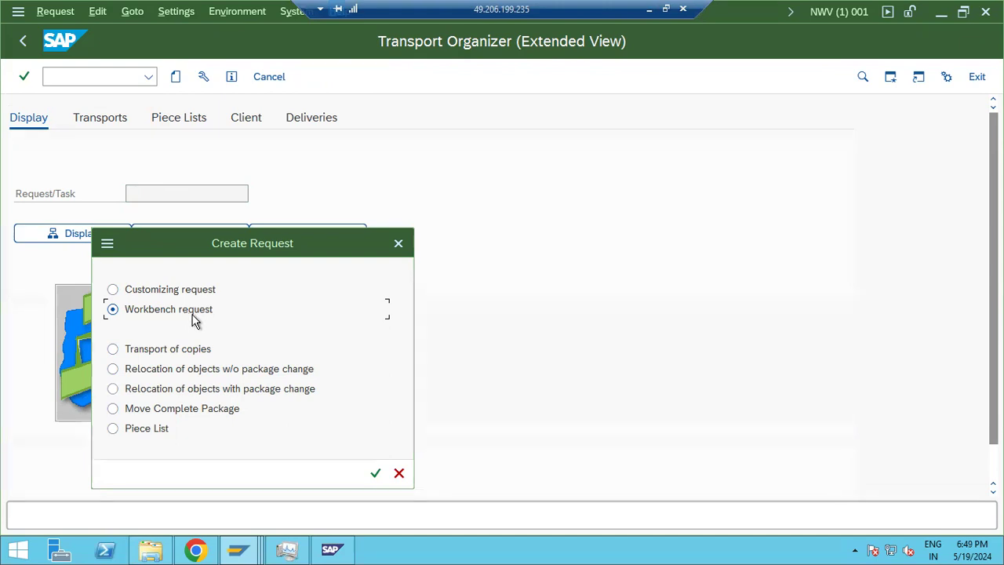
{"action": "left_click", "coordinate": [375, 473]}
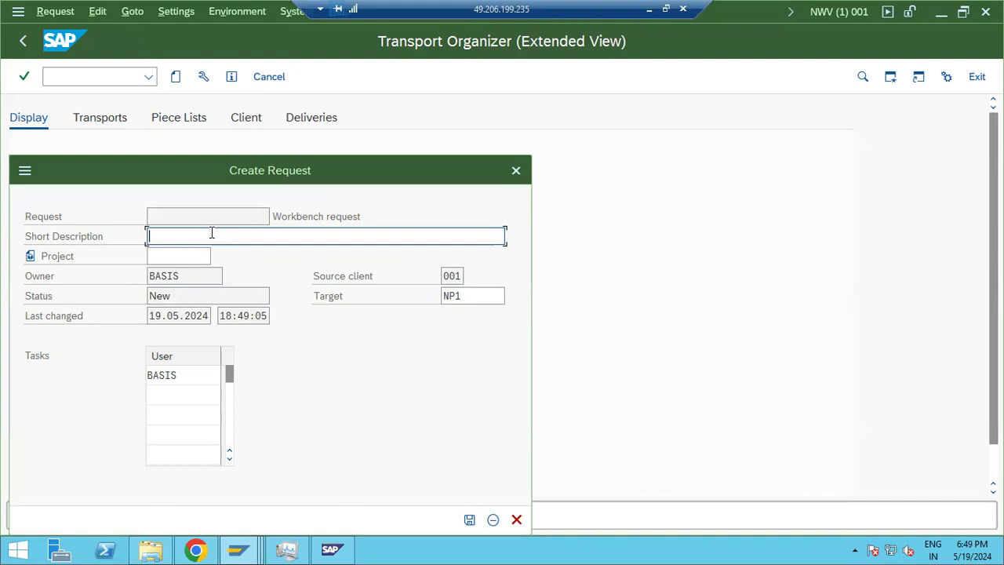
{"action": "type", "text": "TABLE"}
{"action": "left_click", "coordinate": [469, 519]}
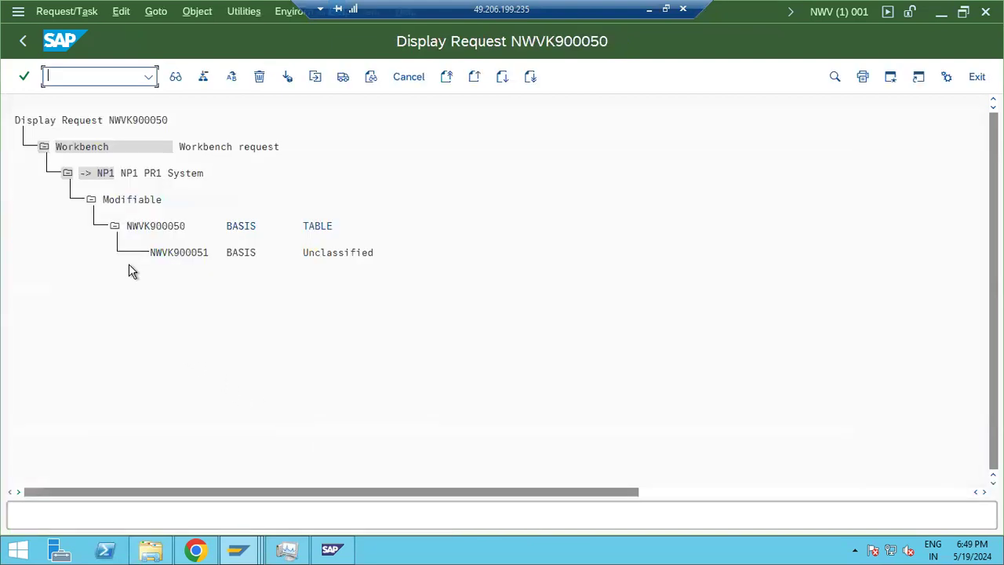
- Check the TABLE request's object list, release the request directly and refresh its transport log before returning to the request display
{"action": "double_click", "coordinate": [160, 226]}
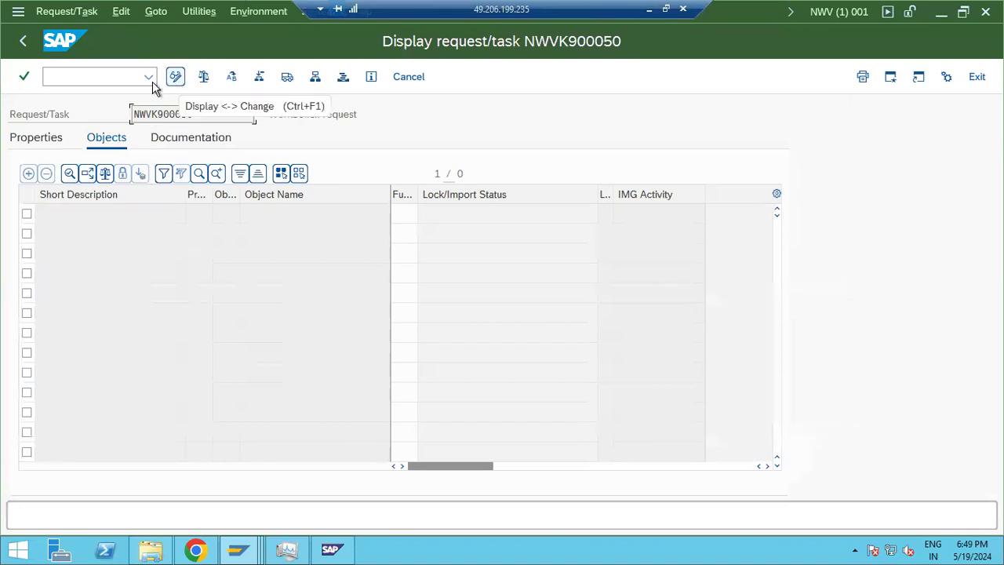
{"action": "left_click", "coordinate": [23, 40]}
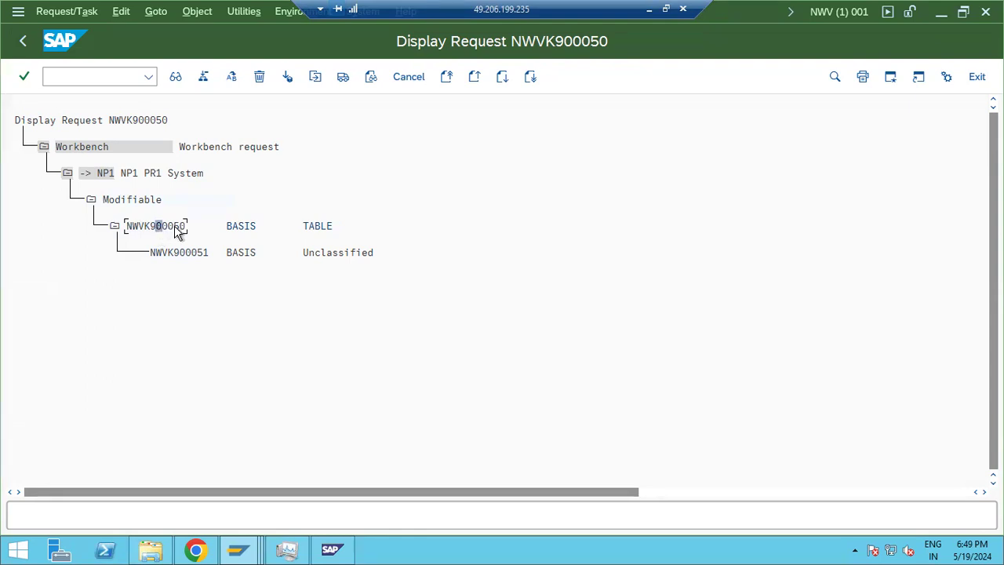
{"action": "left_click", "coordinate": [342, 76]}
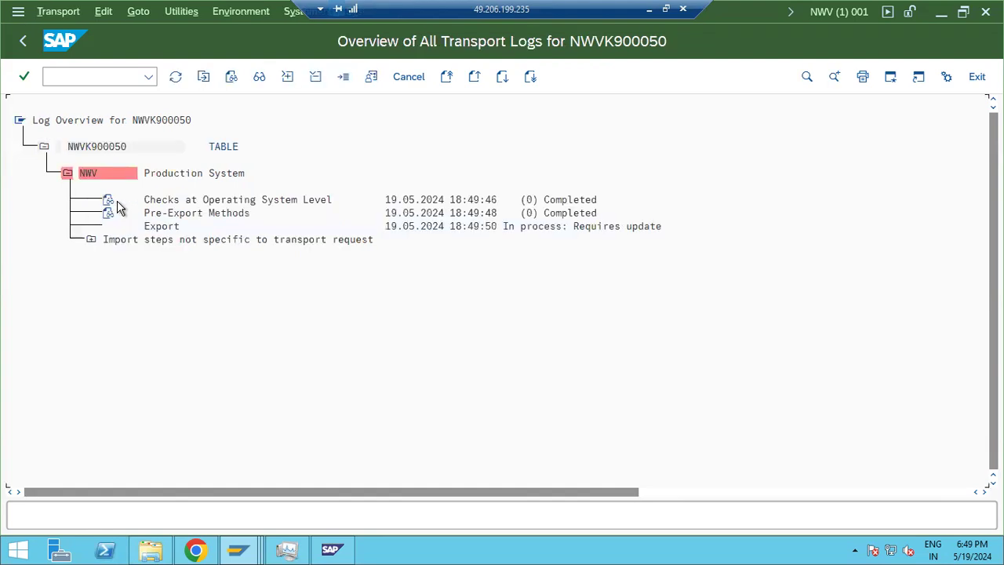
{"action": "left_click", "coordinate": [174, 76]}
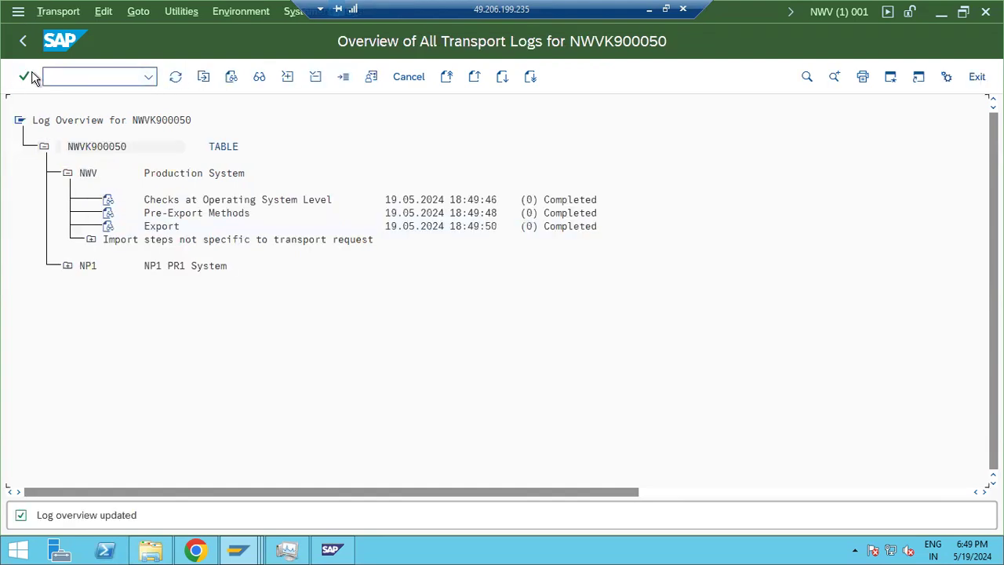
{"action": "left_click", "coordinate": [23, 40]}
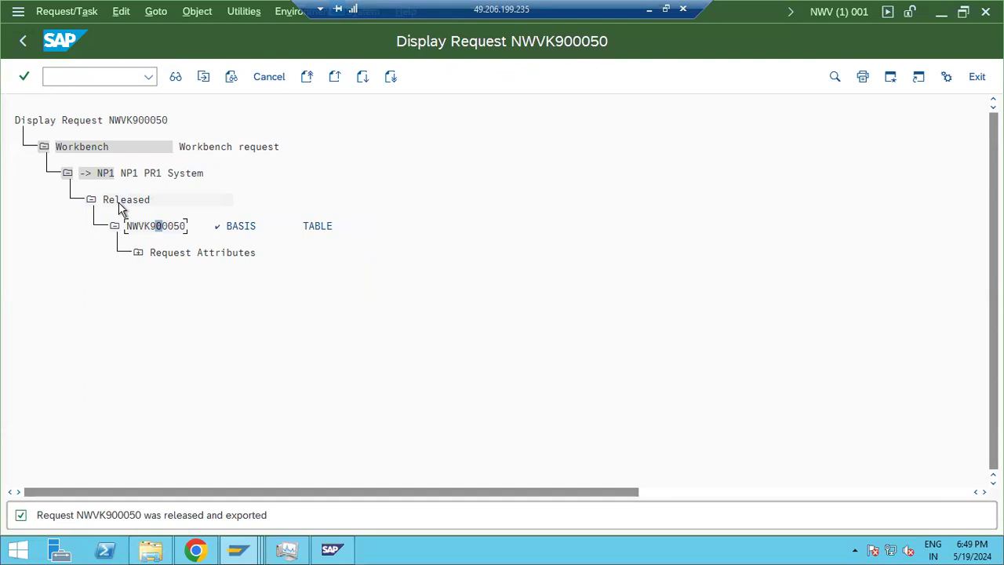
- Switch back to the Paint notes and add the line "TR ----will split into 2 fiels" under the SE01 line
{"action": "left_click", "coordinate": [149, 549]}
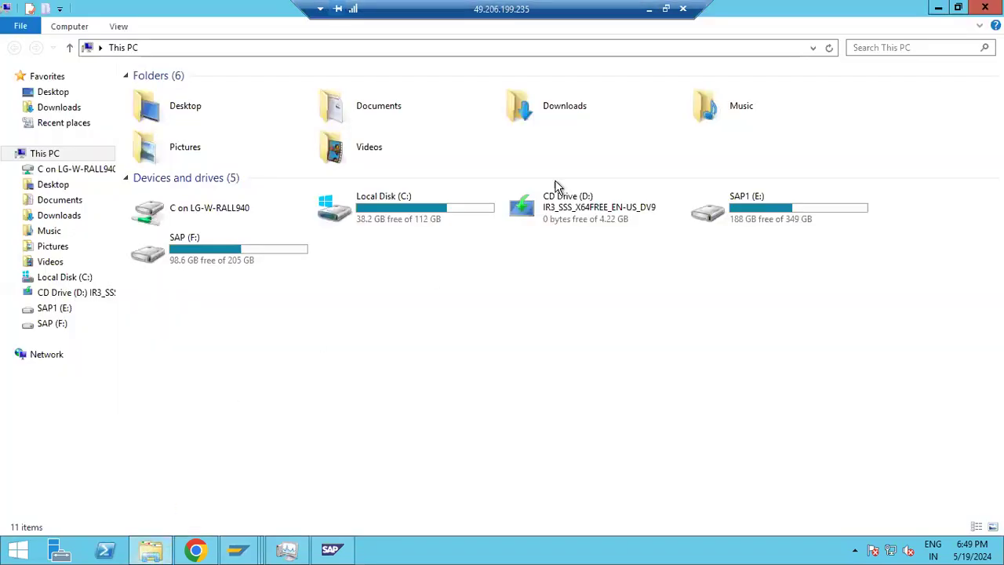
{"action": "left_click", "coordinate": [649, 9]}
{"action": "key", "text": "Return"}
{"action": "type", "text": "TR -"}
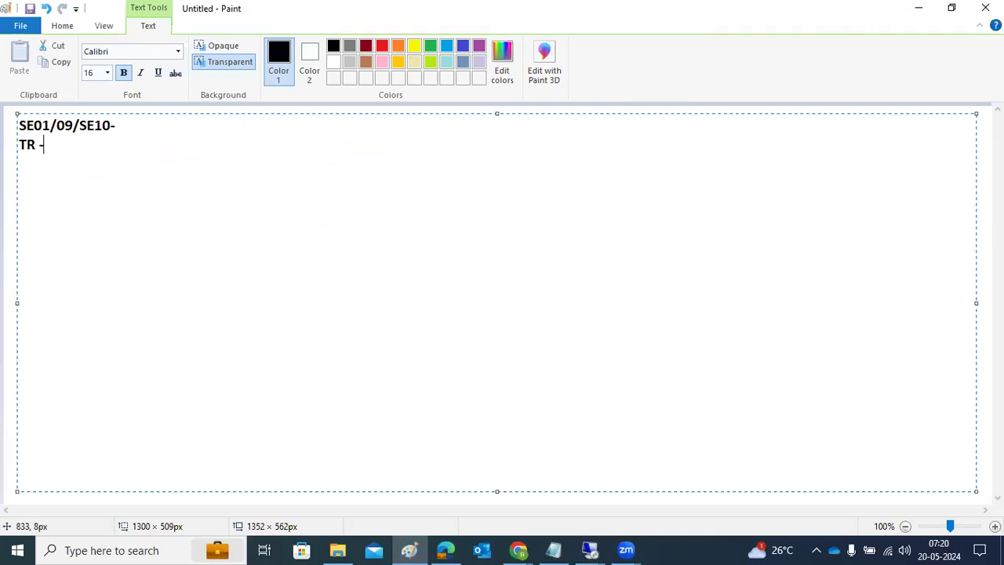
{"action": "type", "text": "---will split into 2 rft"}
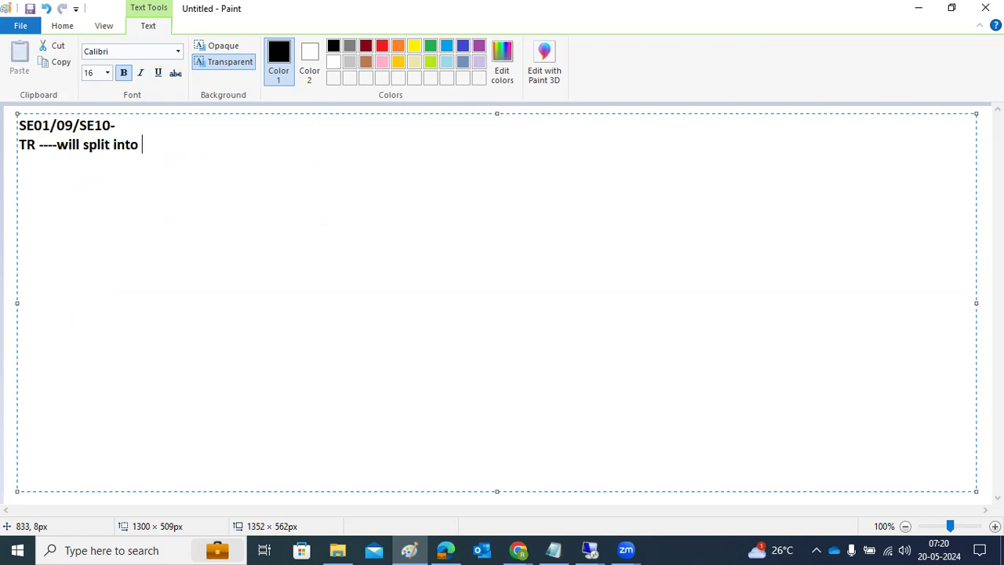
{"action": "key", "text": "BackSpace"}
{"action": "key", "text": "BackSpace"}
{"action": "key", "text": "BackSpace"}
{"action": "type", "text": "fiels"}
- Leave a blank line and add the list "1)COFILES" and "2)DATS", followed by a line with "=="
{"action": "key", "text": "Return"}
{"action": "key", "text": "Return"}
{"action": "type", "text": "1)COFILES"}
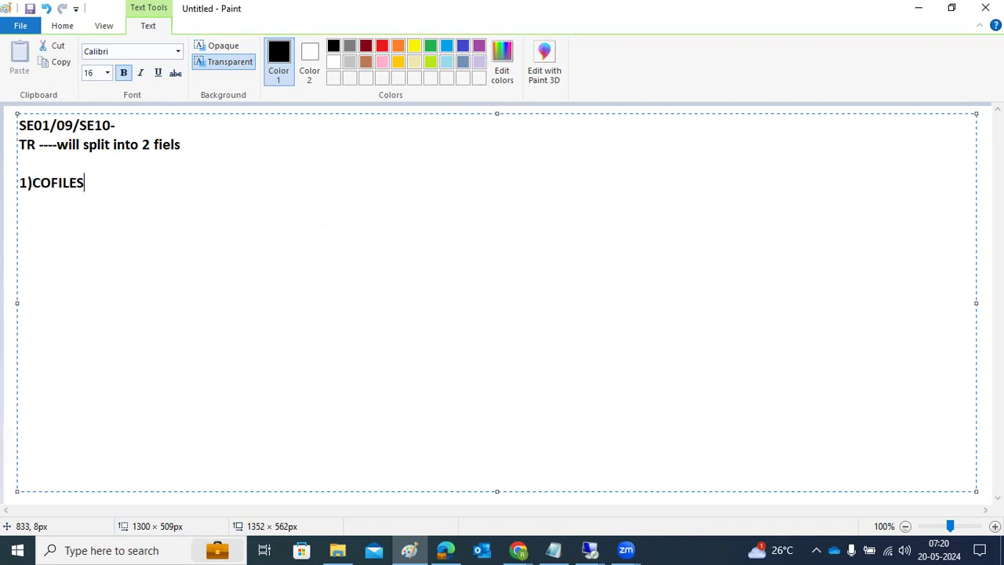
{"action": "key", "text": "Return"}
{"action": "type", "text": "2)DATS"}
{"action": "type", "text": "=="}
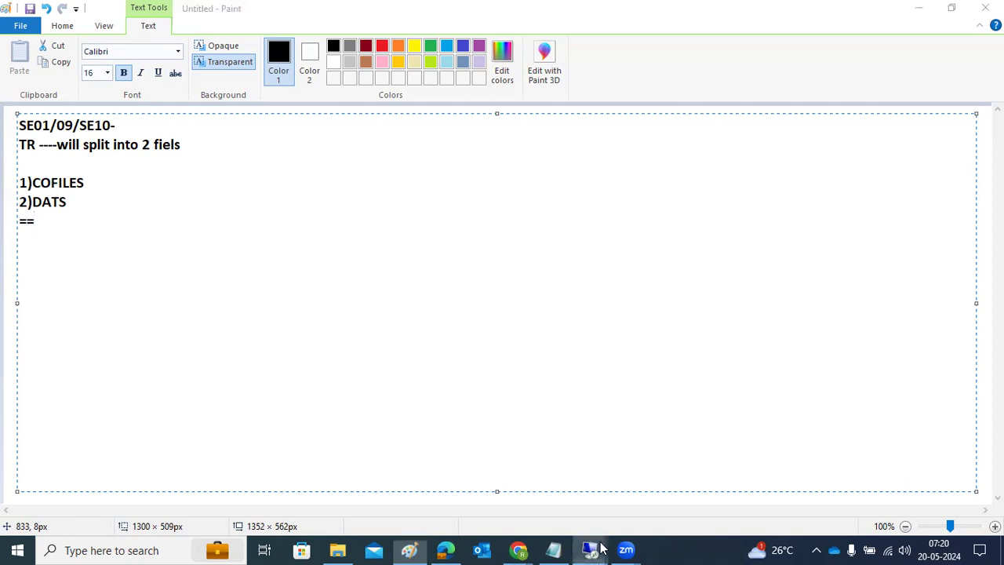
- Switch to File Explorer in the remote session and browse to the usr\sap\trans folder on the SAP1 (E:) drive
{"action": "mouse_move", "coordinate": [594, 549]}
{"action": "left_click", "coordinate": [578, 493]}
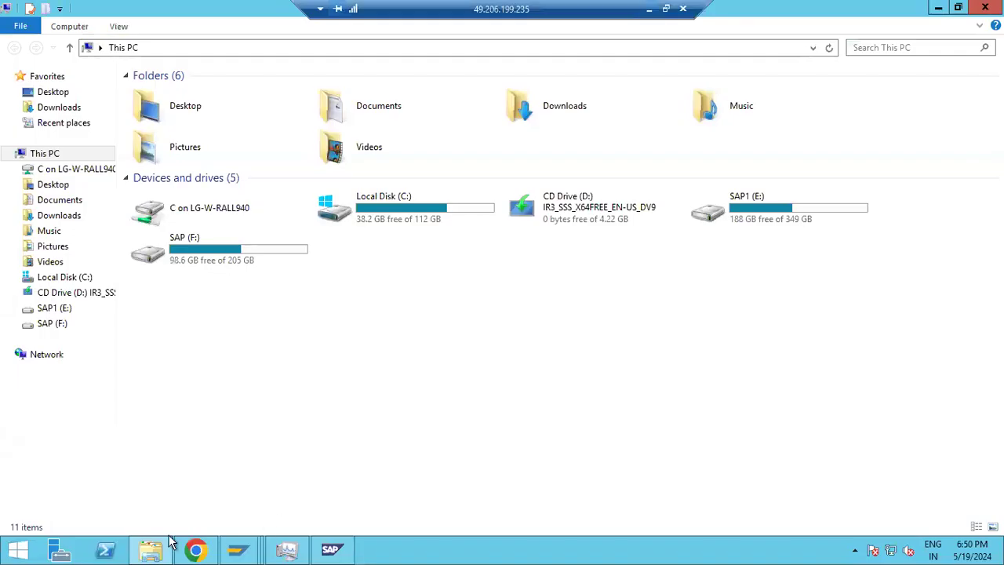
{"action": "left_click", "coordinate": [743, 222]}
{"action": "double_click", "coordinate": [743, 223]}
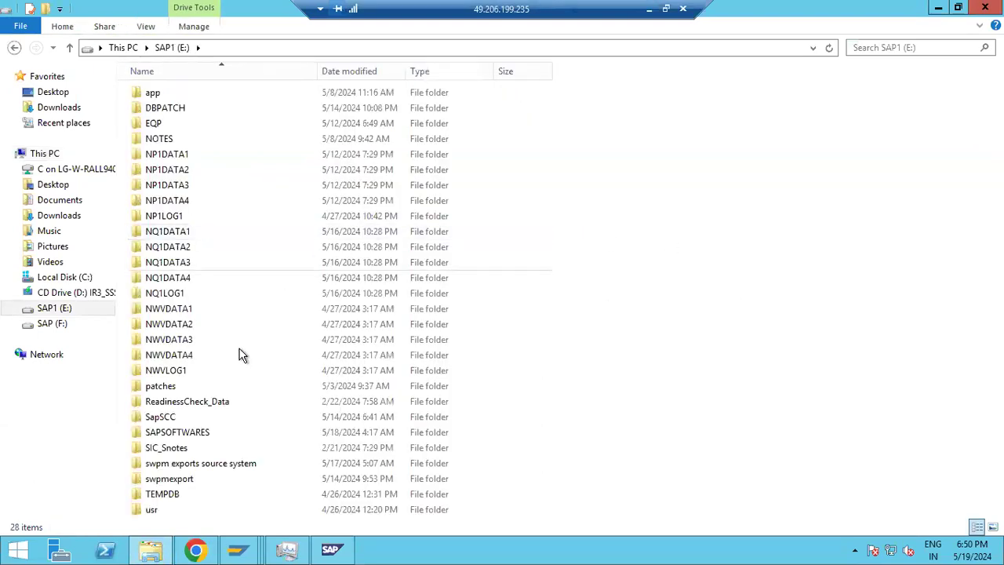
{"action": "double_click", "coordinate": [157, 507]}
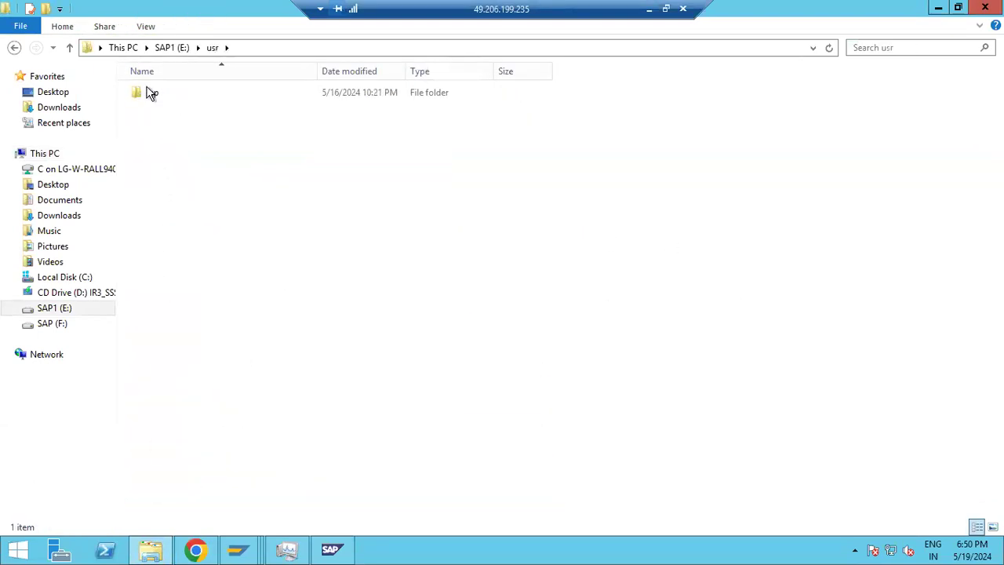
{"action": "double_click", "coordinate": [149, 92]}
{"action": "double_click", "coordinate": [155, 187]}
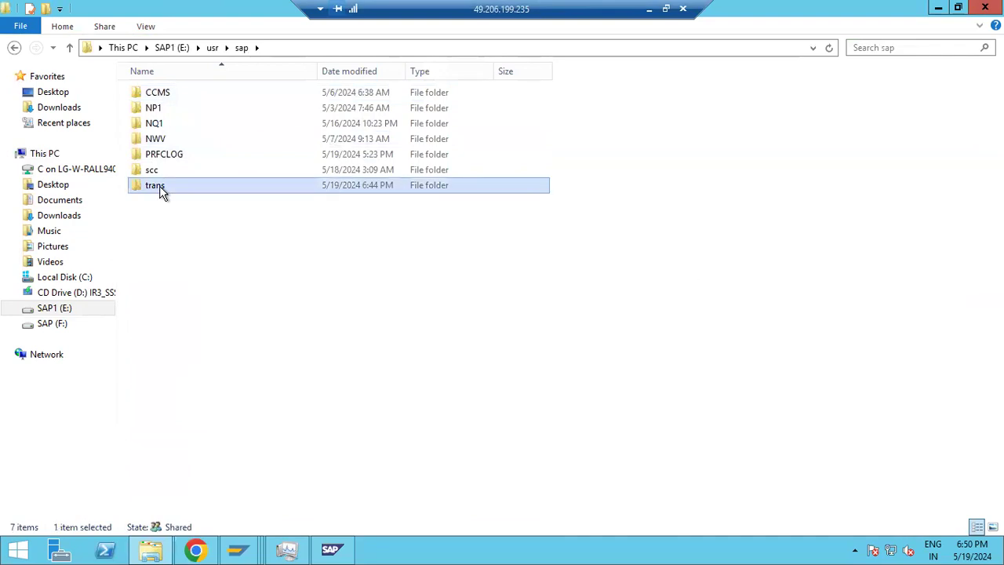
- Examine the transport files in the cofiles folder and in the data folder of trans
{"action": "left_click", "coordinate": [159, 142]}
{"action": "double_click", "coordinate": [157, 142]}
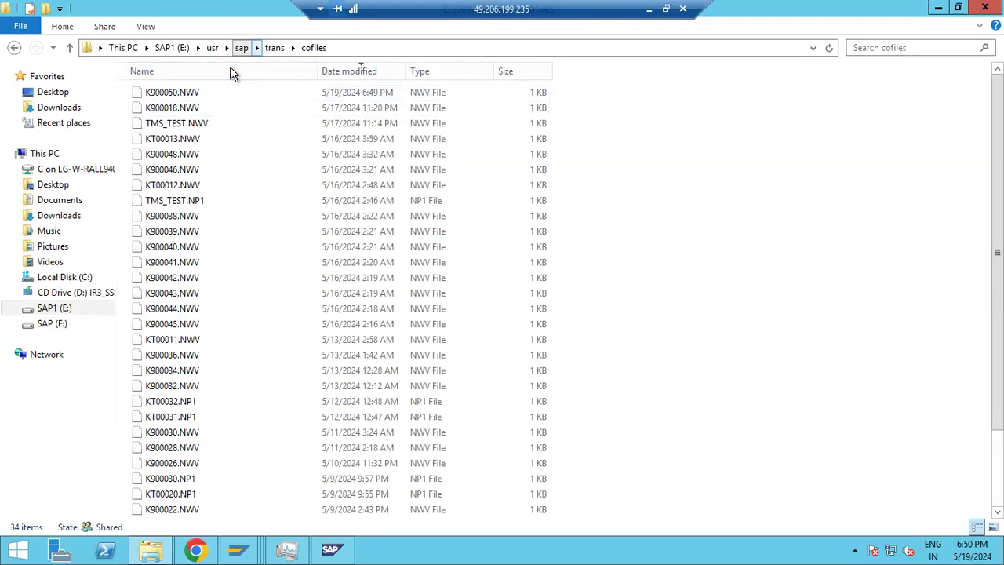
{"action": "left_click", "coordinate": [275, 48]}
{"action": "double_click", "coordinate": [161, 155]}
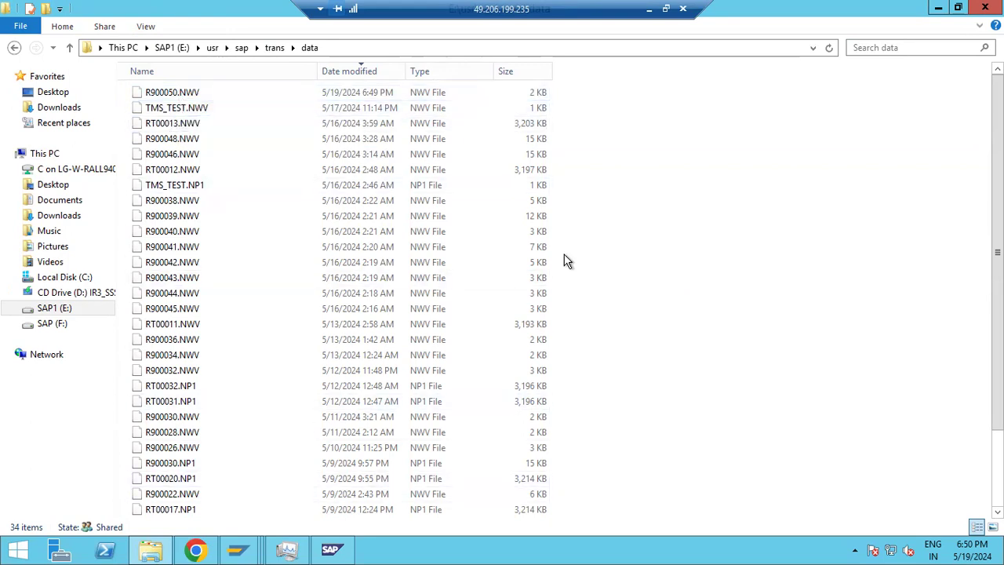
- Switch back to the Paint notes and insert the line "SIDK9NNNNN" above the COFILES entry
{"action": "left_click", "coordinate": [648, 8]}
{"action": "left_click", "coordinate": [217, 160]}
{"action": "key", "text": "Return"}
{"action": "type", "text": "SIDK9"}
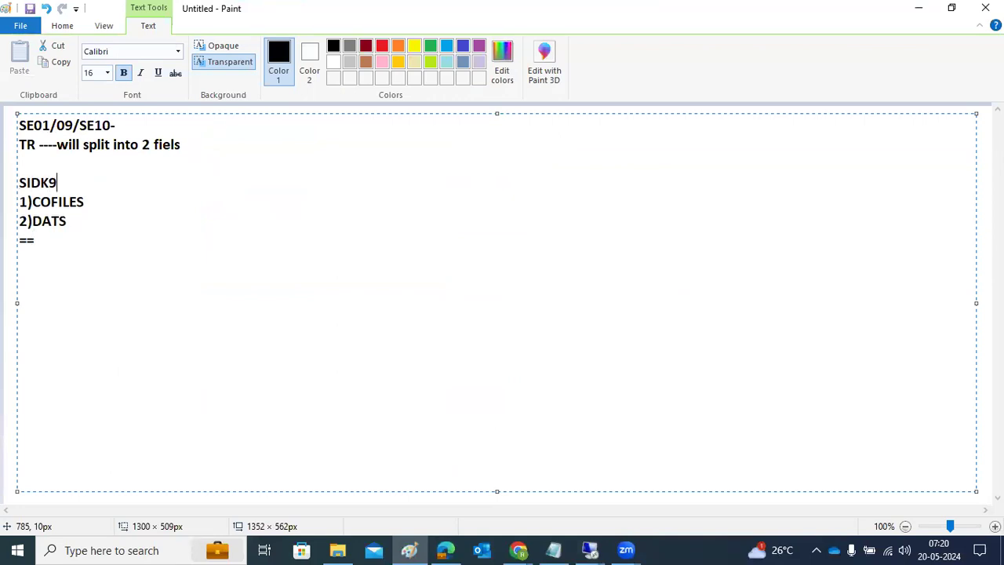
{"action": "type", "text": "NNNNN"}
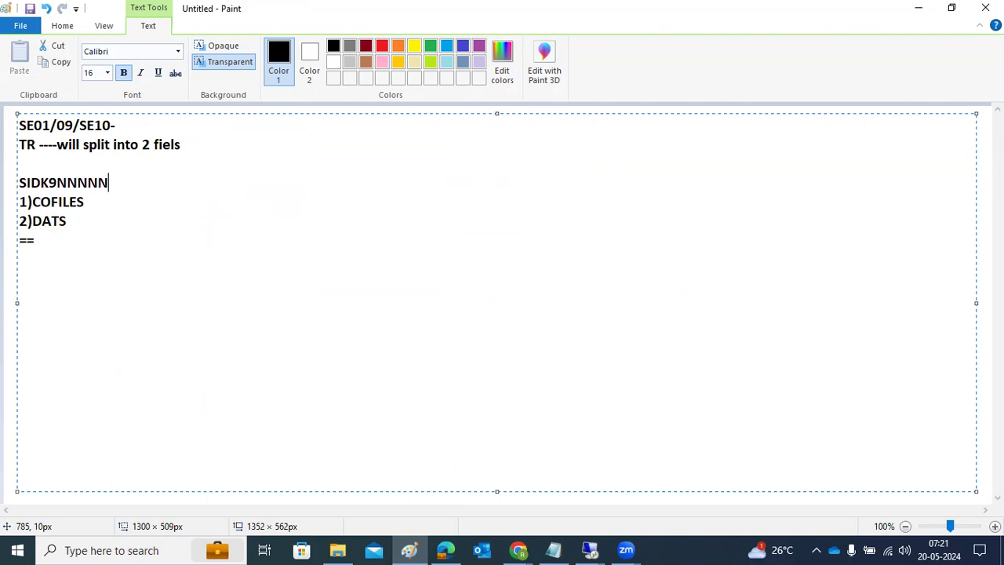
- Add the example prefix "NP1K9" on a new line below SIDK9NNNNN
{"action": "key", "text": "Return"}
{"action": "type", "text": "EC"}
{"action": "key", "text": "BackSpace"}
{"action": "key", "text": "BackSpace"}
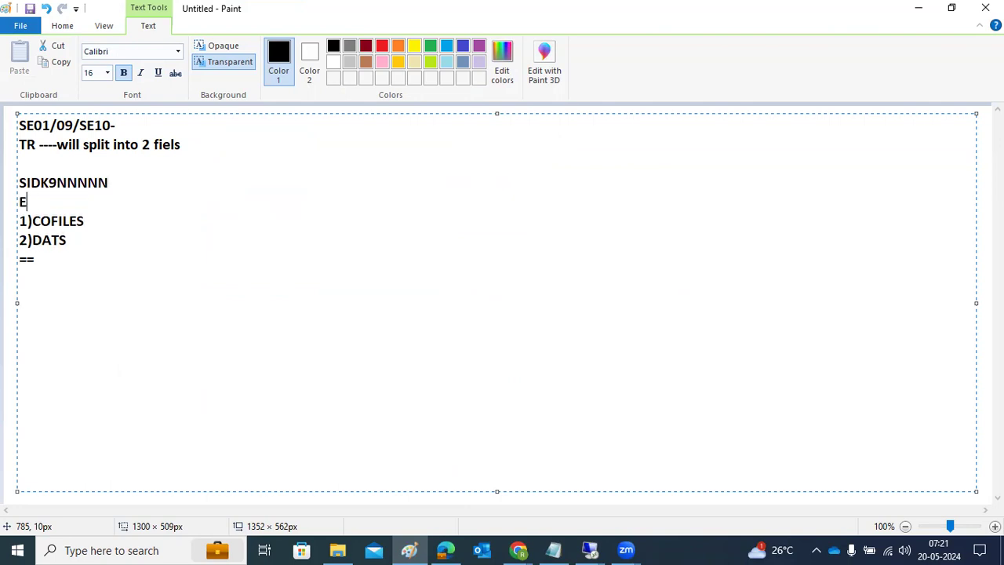
{"action": "type", "text": "NP1K9"}
- Switch to SAP Logon in the remote session and open the SAP NP1 connection
{"action": "left_click", "coordinate": [589, 549]}
{"action": "left_click", "coordinate": [700, 481]}
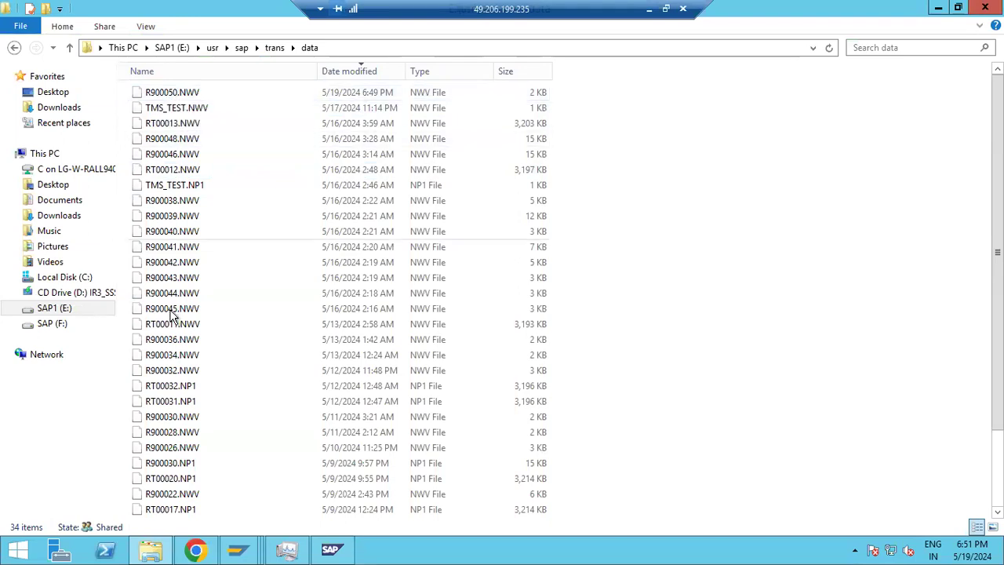
{"action": "left_click", "coordinate": [238, 549]}
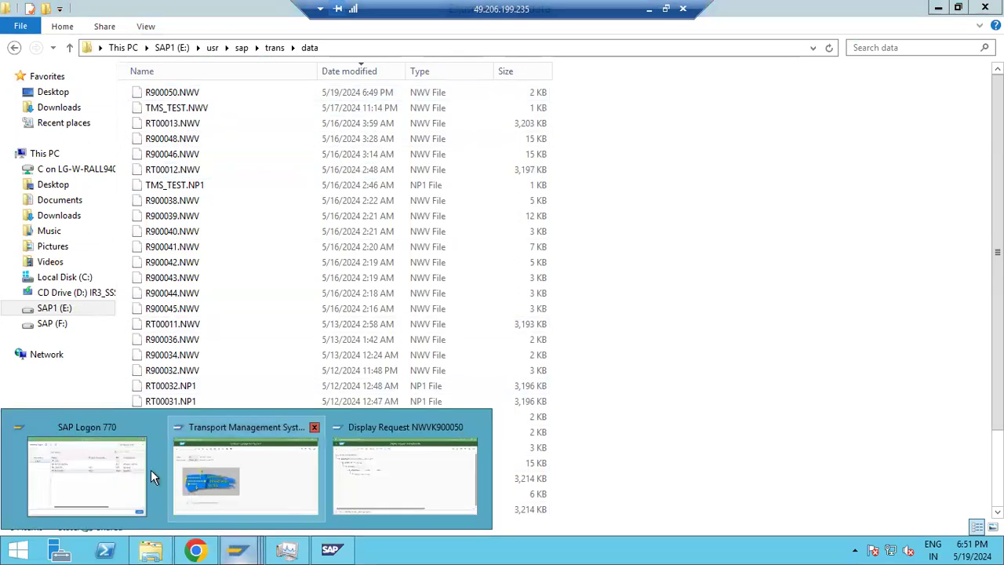
{"action": "left_click", "coordinate": [117, 463]}
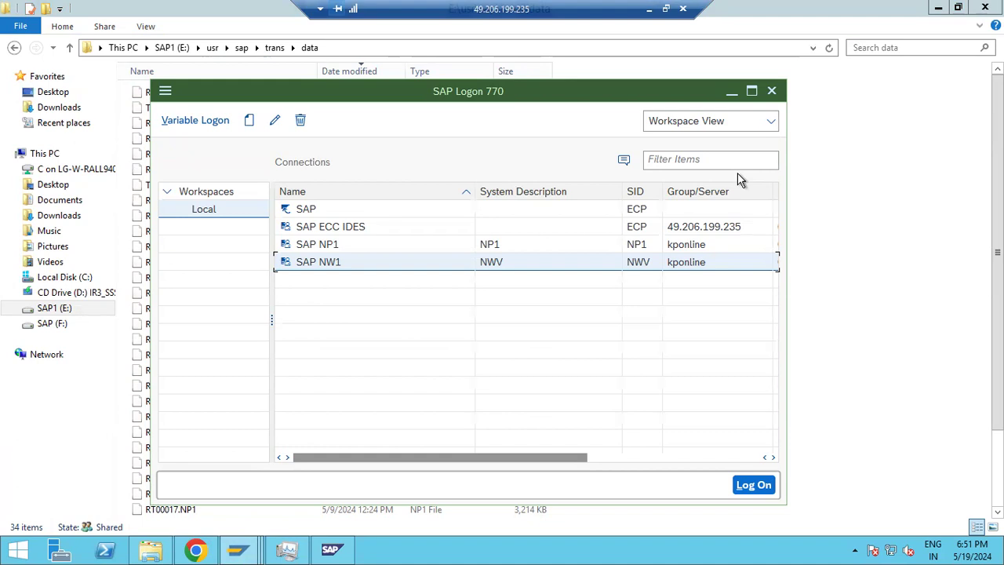
{"action": "left_click", "coordinate": [327, 249]}
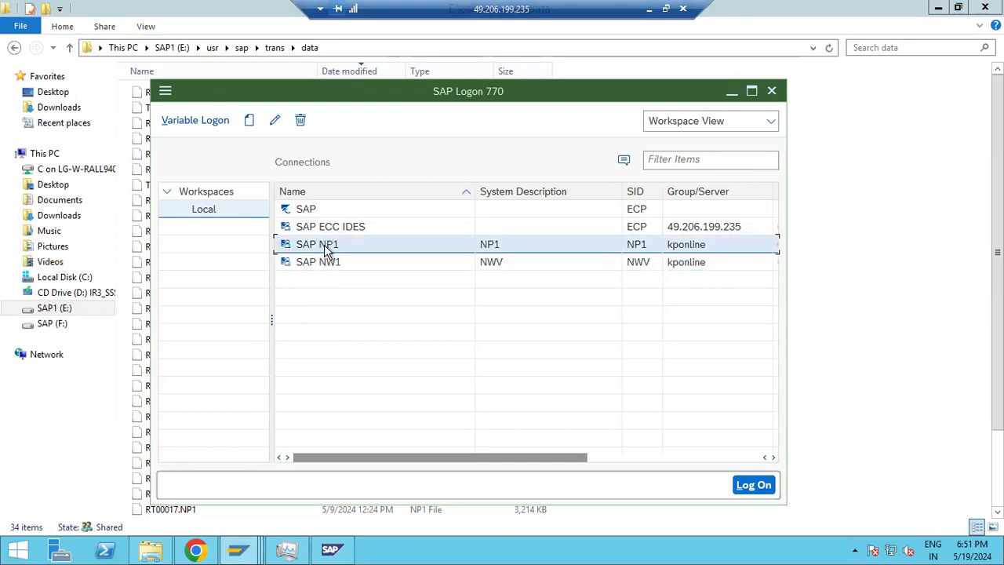
{"action": "double_click", "coordinate": [328, 248]}
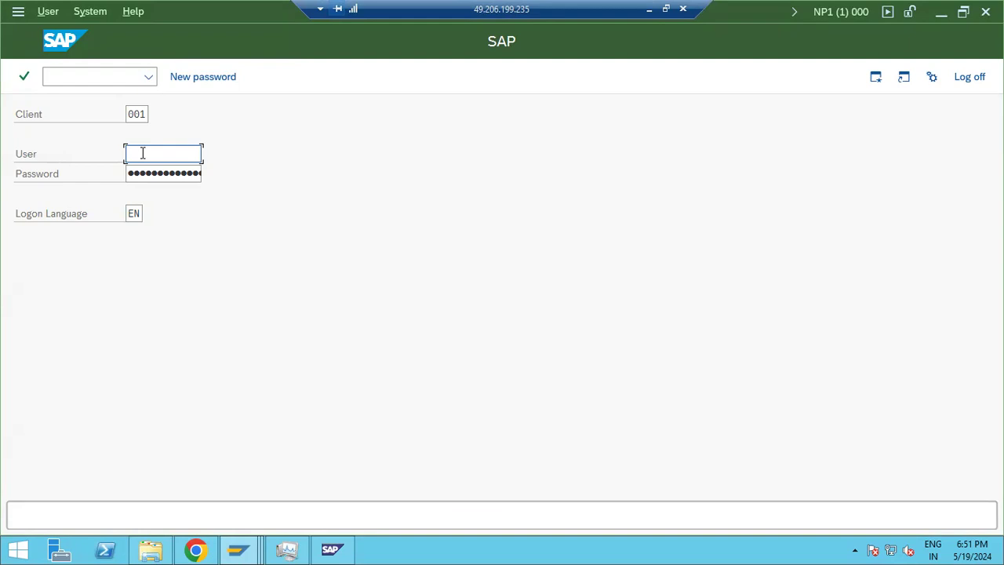
- Log on to client 001 as user sap* with the account password
{"action": "type", "text": "sap*"}
{"action": "key", "text": "Tab"}
{"action": "key", "text": "Return"}
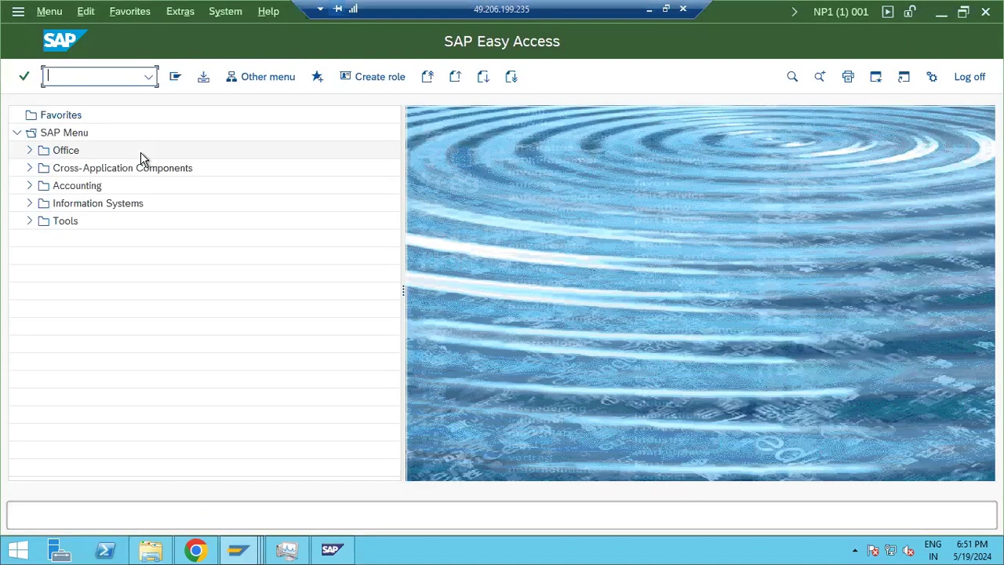
{"action": "type", "text": "se38"}
{"action": "key", "text": "Return"}
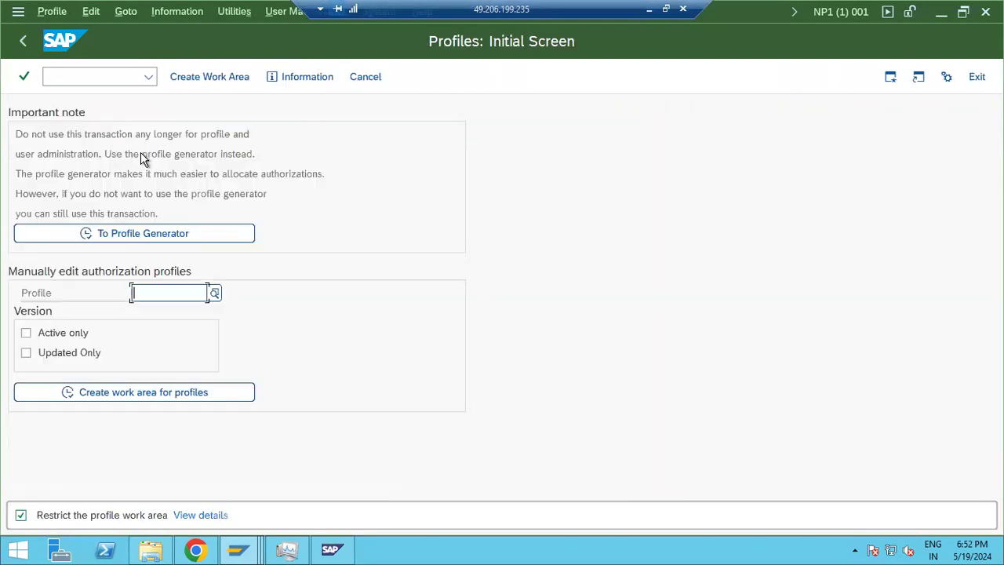
{"action": "left_click", "coordinate": [23, 40]}
- Open the user maintenance transaction SU01 in the NP1 system
{"action": "type", "text": "su01"}
{"action": "key", "text": "Return"}
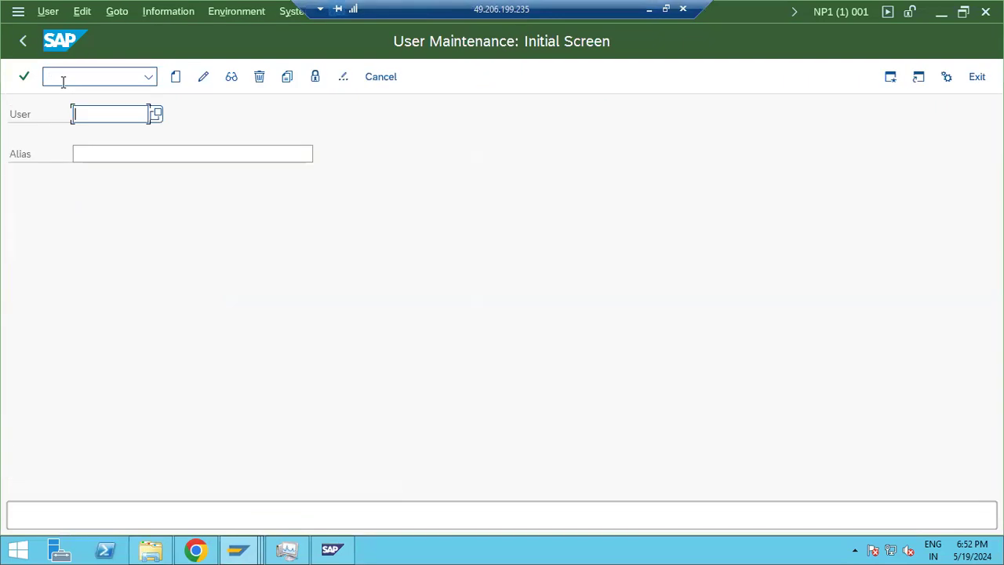
- Leave user maintenance, open transaction STMS, and display the refreshed import queue of system NP1
{"action": "left_click", "coordinate": [23, 43]}
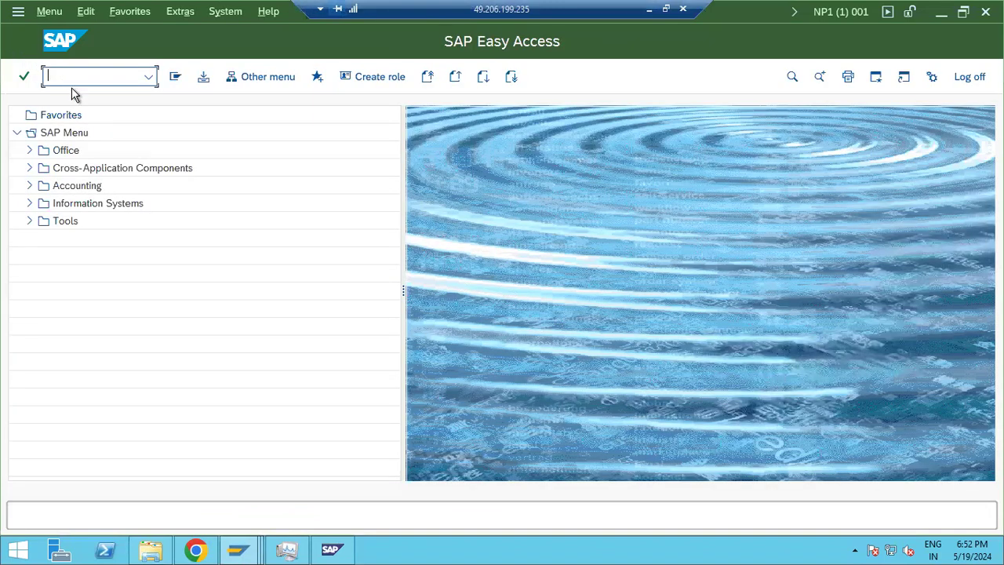
{"action": "type", "text": "stms"}
{"action": "key", "text": "Return"}
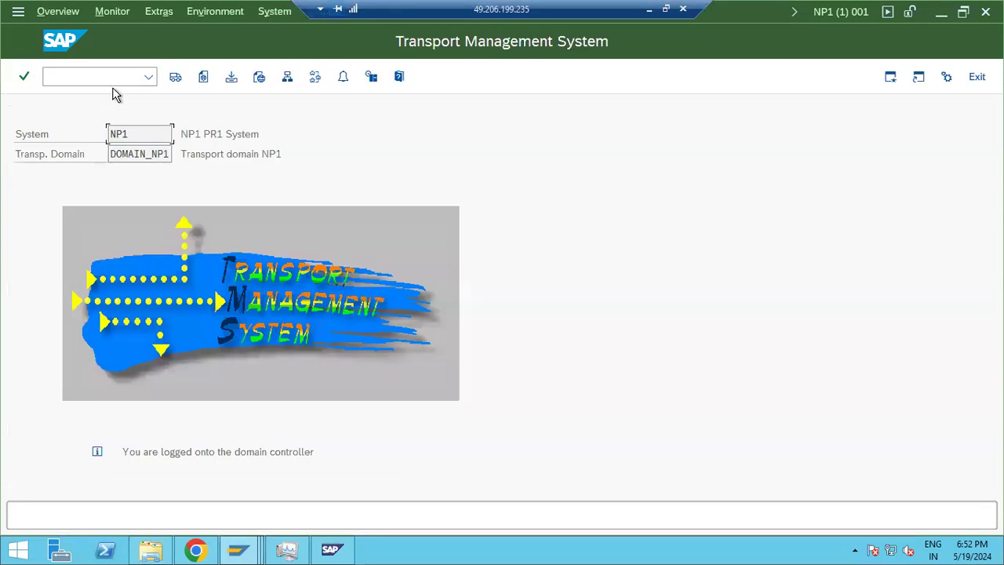
{"action": "left_click", "coordinate": [175, 76]}
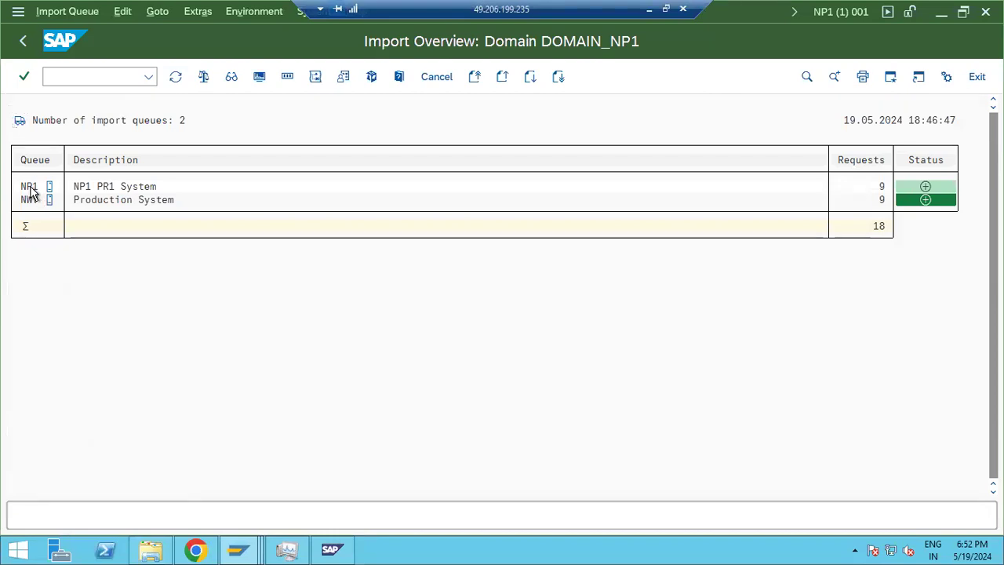
{"action": "double_click", "coordinate": [28, 188]}
{"action": "left_click", "coordinate": [175, 77]}
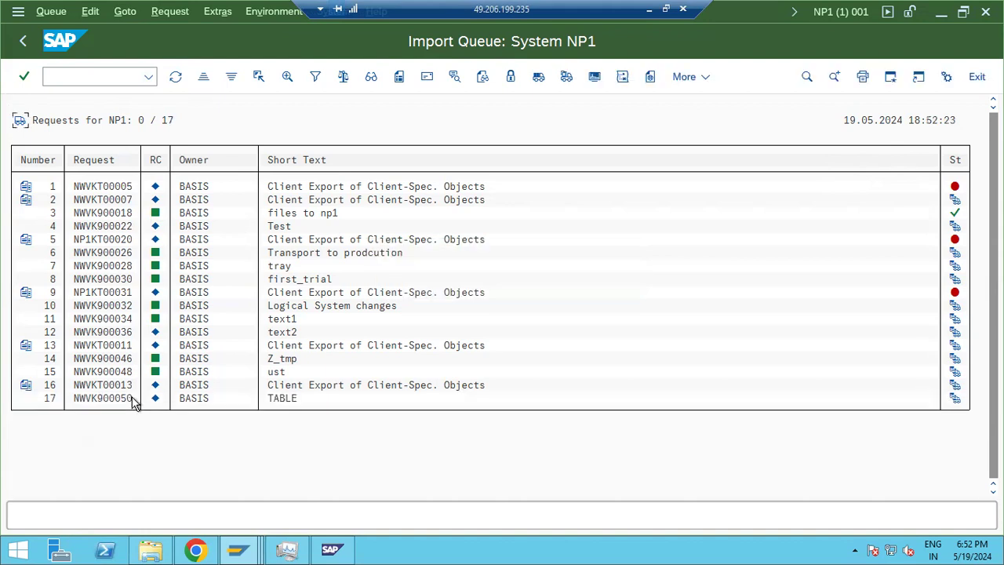
- Prepare the import of transport request NWVK900050 from the NP1 queue with target client 001
{"action": "left_click", "coordinate": [124, 399]}
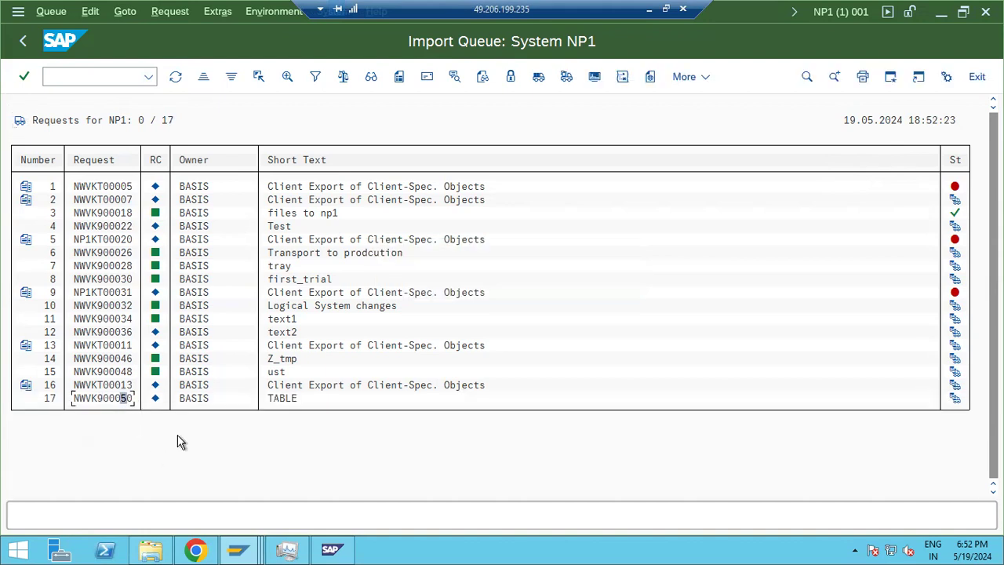
{"action": "left_click", "coordinate": [566, 77]}
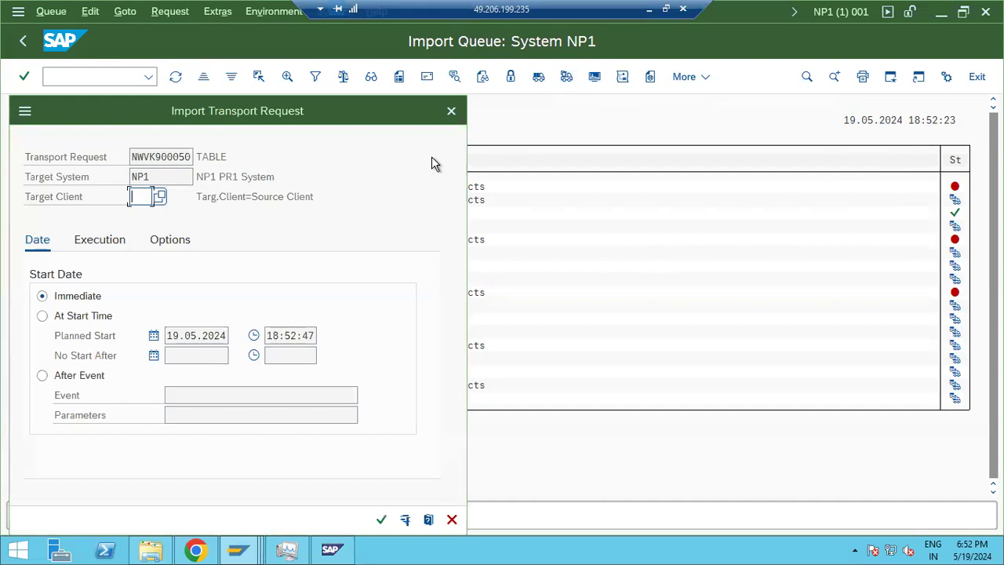
{"action": "left_click", "coordinate": [160, 197]}
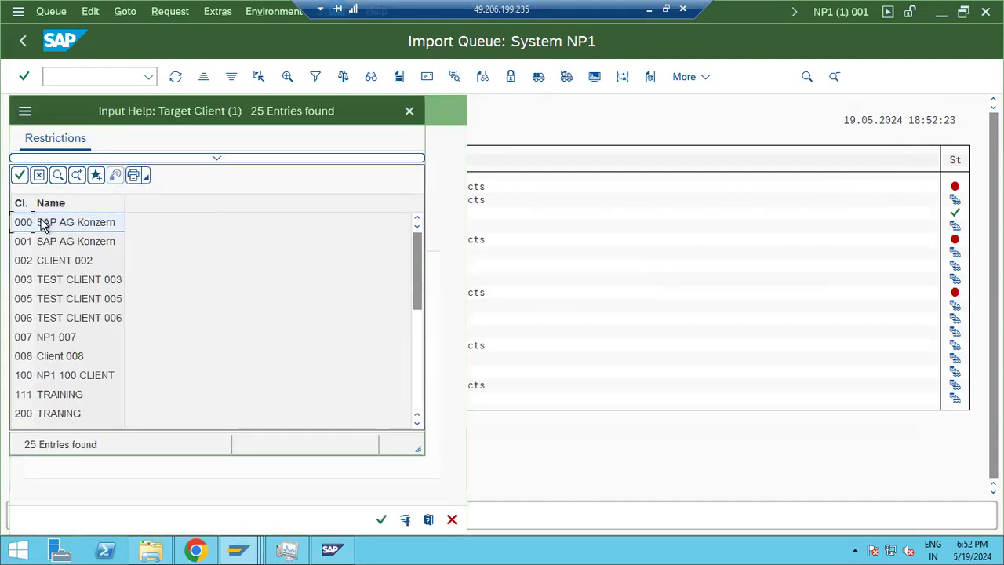
{"action": "double_click", "coordinate": [39, 241]}
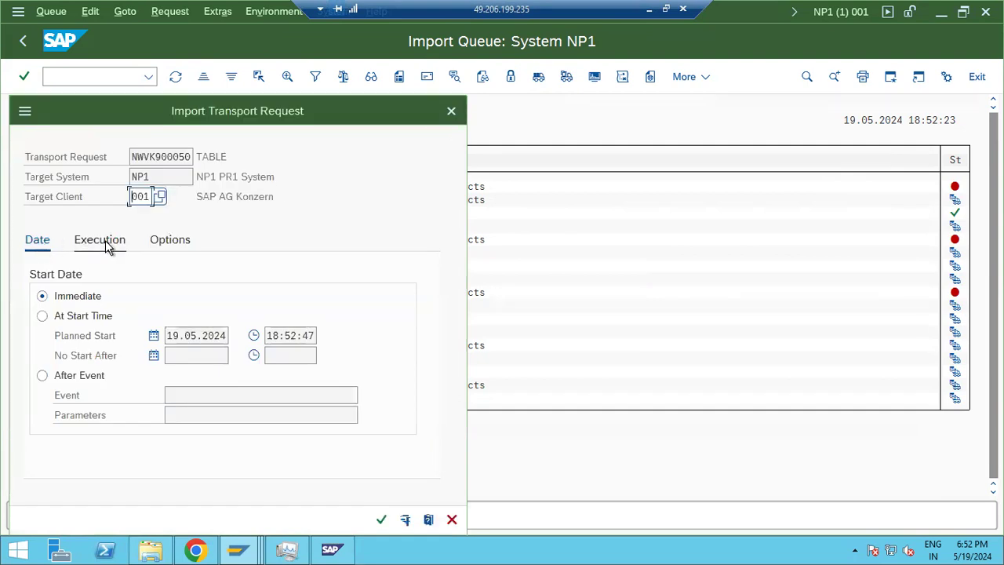
- Enable the import options Import Transport Request Again, Overwrite Originals, Overwrite Objects in Unconfirmed Repairs, and Ignore Invalid Component Version
{"action": "left_click", "coordinate": [170, 241]}
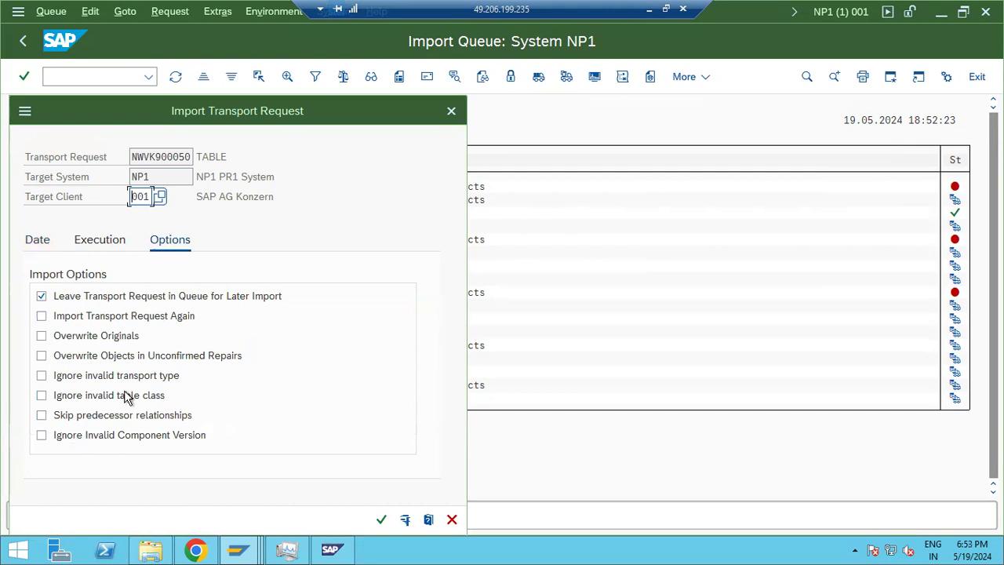
{"action": "left_click_drag", "start_coordinate": [166, 157], "coordinate": [181, 154]}
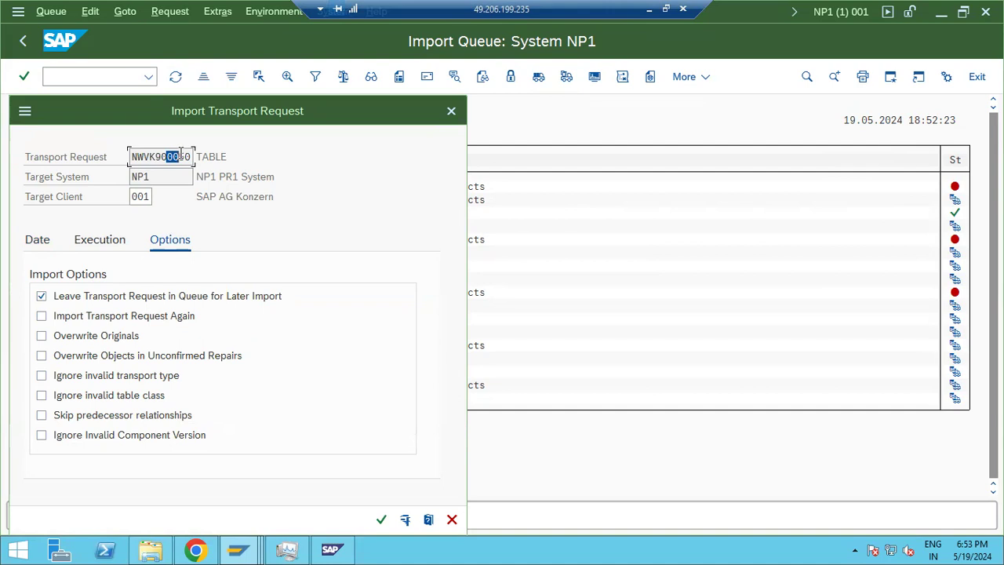
{"action": "left_click", "coordinate": [62, 315]}
{"action": "left_click", "coordinate": [66, 335]}
{"action": "left_click", "coordinate": [70, 357]}
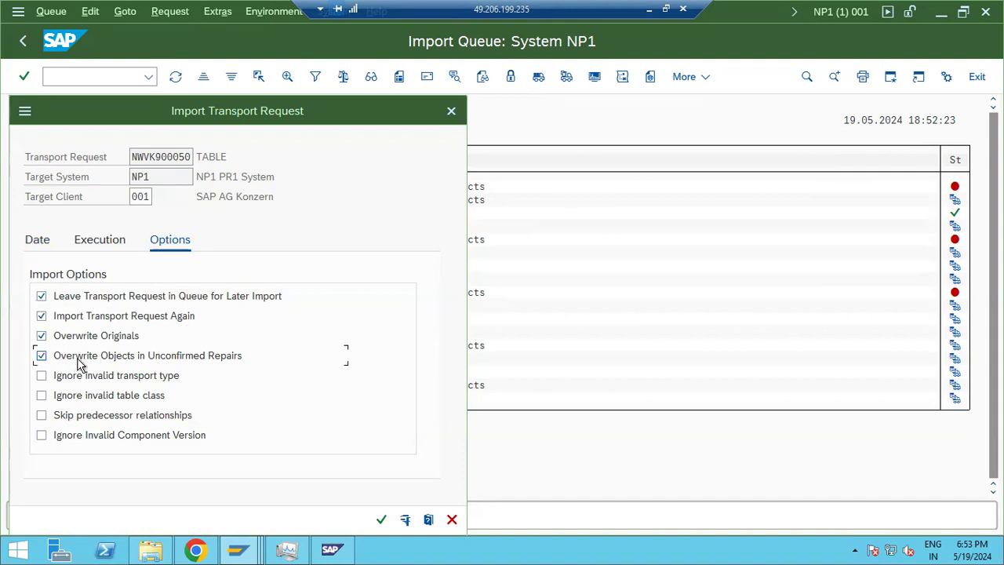
{"action": "left_click", "coordinate": [79, 432]}
- Start the import of NWVK900050 into client 001 and refresh the queue to check its return code
{"action": "left_click", "coordinate": [379, 524]}
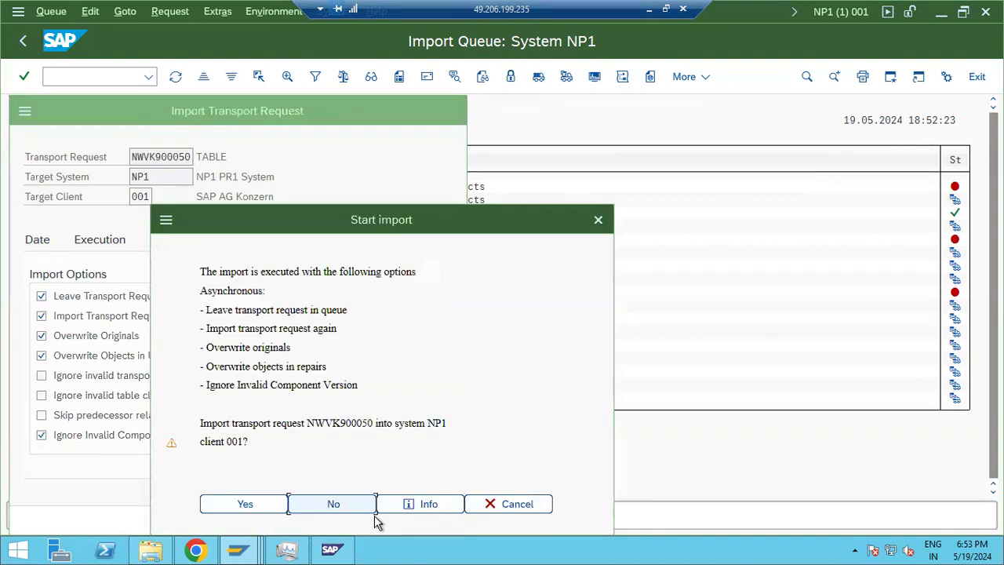
{"action": "left_click", "coordinate": [239, 505]}
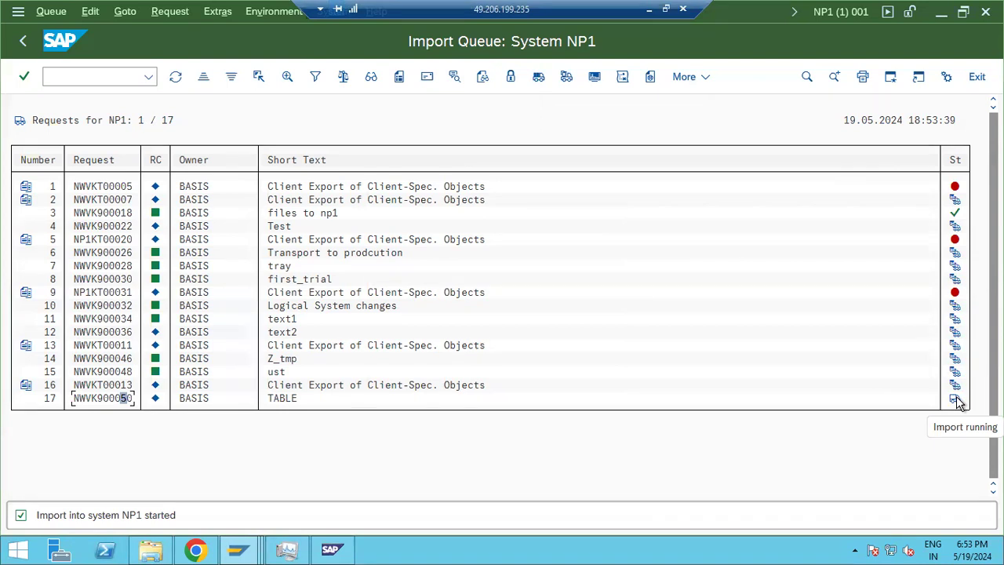
{"action": "left_click", "coordinate": [175, 78]}
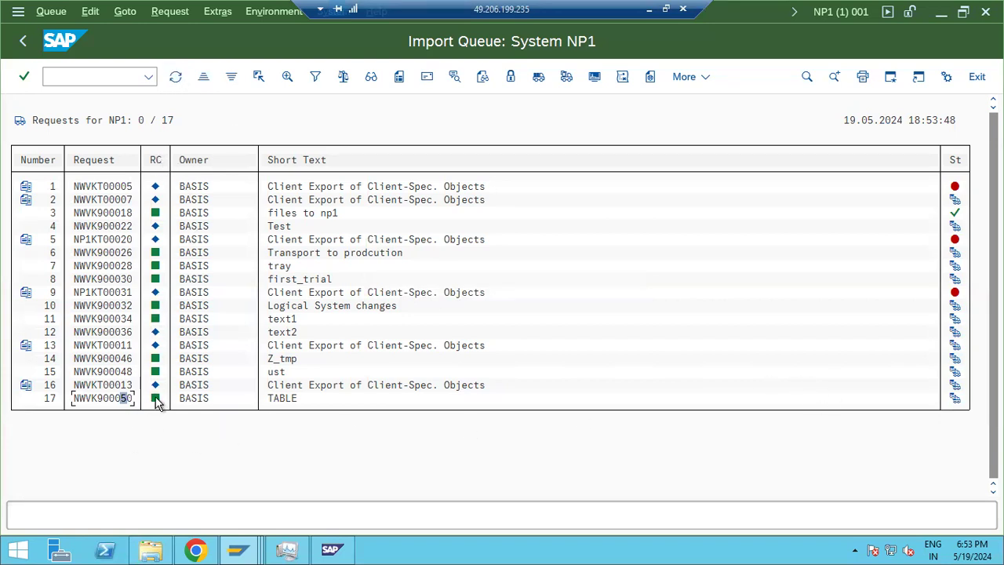
{"action": "mouse_move", "coordinate": [154, 400]}
- Switch to the Paint notes and add the heading "TR import RC's." with the codes 0, 4, 8 and 12 on separate lines
{"action": "key", "text": "alt+Tab"}
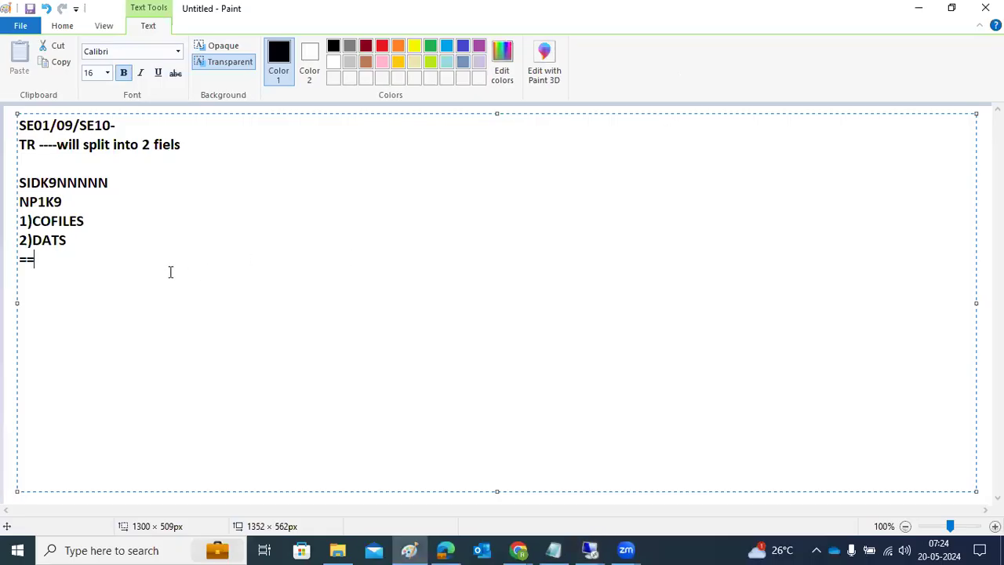
{"action": "type", "text": "TR import R"}
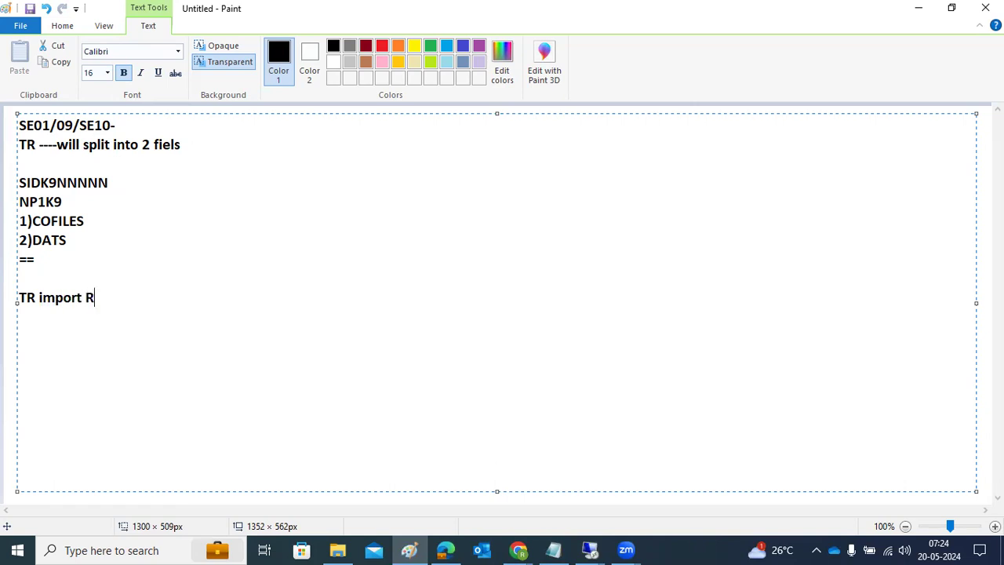
{"action": "type", "text": "C's.  0"}
{"action": "key", "text": "Return"}
{"action": "type", "text": "4"}
{"action": "key", "text": "Return"}
{"action": "type", "text": "8"}
{"action": "key", "text": "Return"}
{"action": "type", "text": "12"}
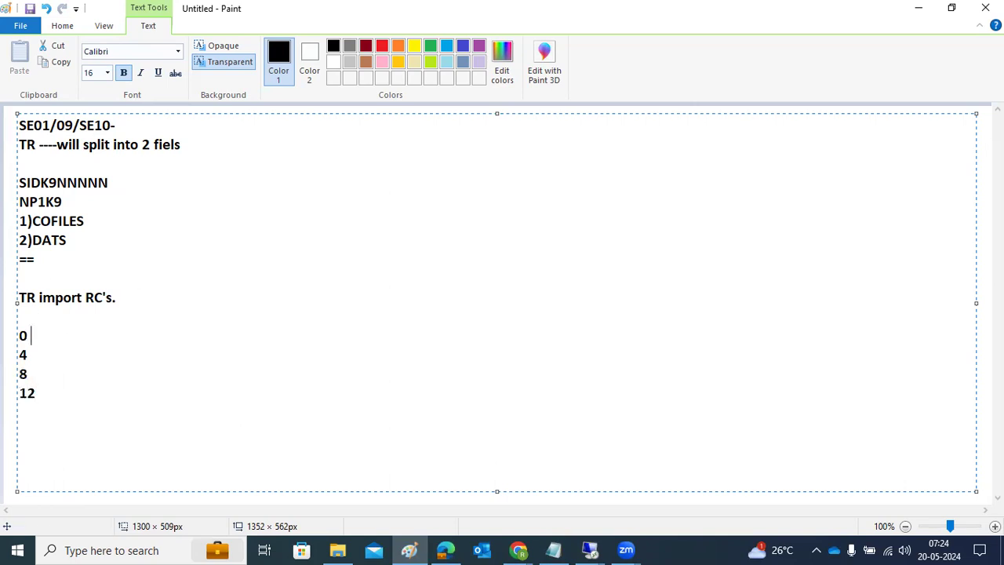
- Annotate the return codes: 0 "= succesful", 4 "- sucesswith warnings", 8 "-developer" and 12 "- BASIS team"
{"action": "type", "text": " = succesful "}
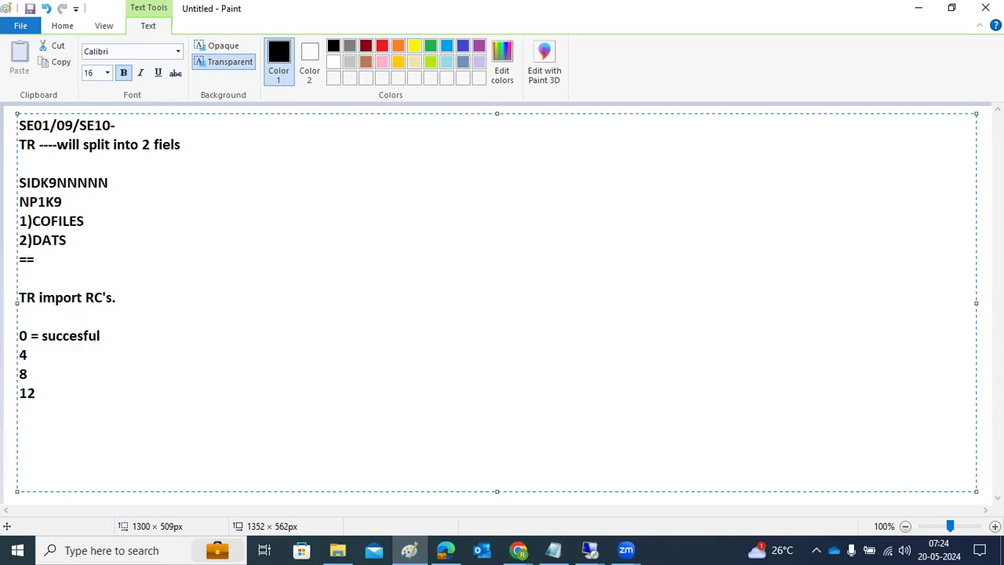
{"action": "type", "text": " - sucesswith warnings"}
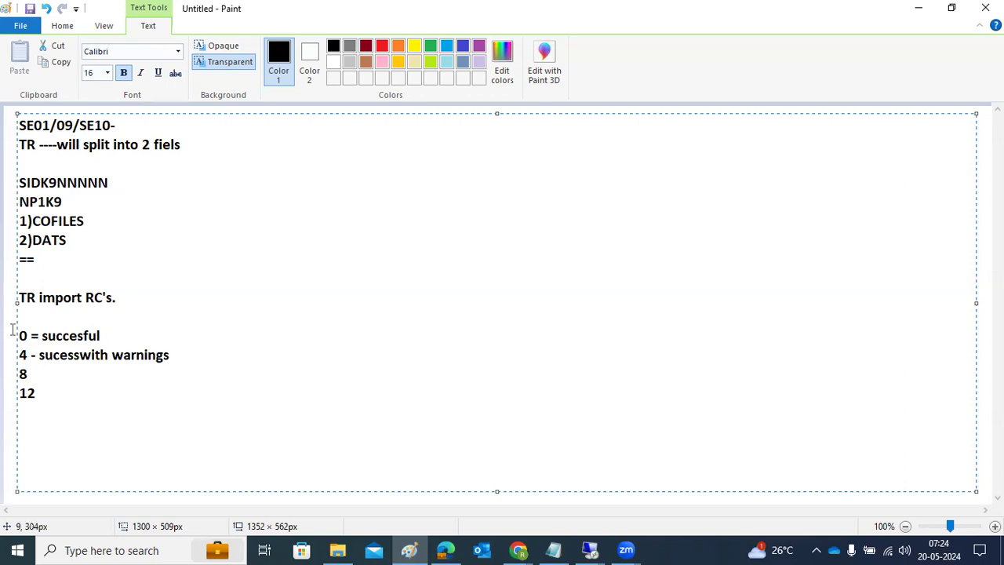
{"action": "left_click_drag", "start_coordinate": [18, 336], "coordinate": [188, 359]}
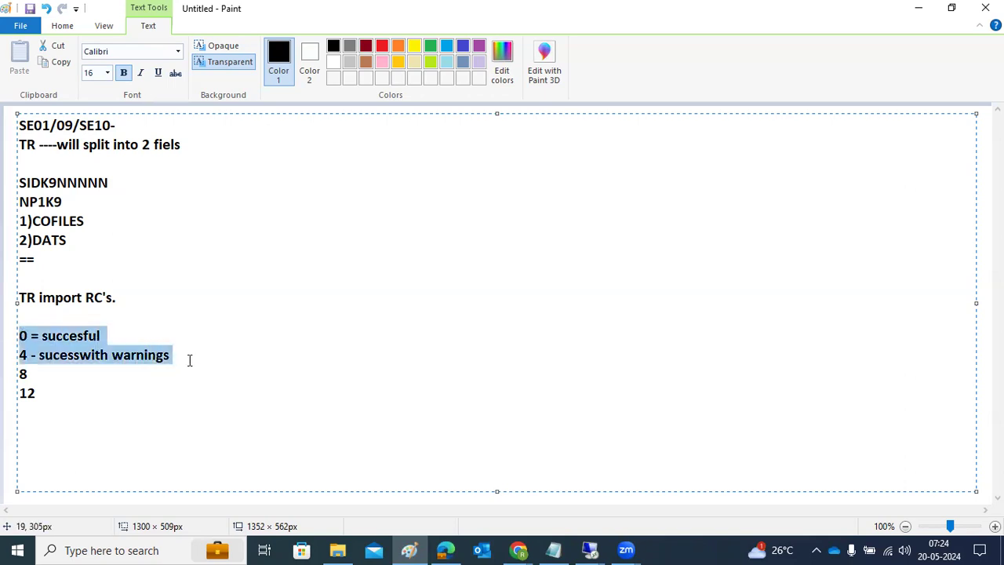
{"action": "left_click", "coordinate": [77, 373]}
{"action": "type", "text": "-"}
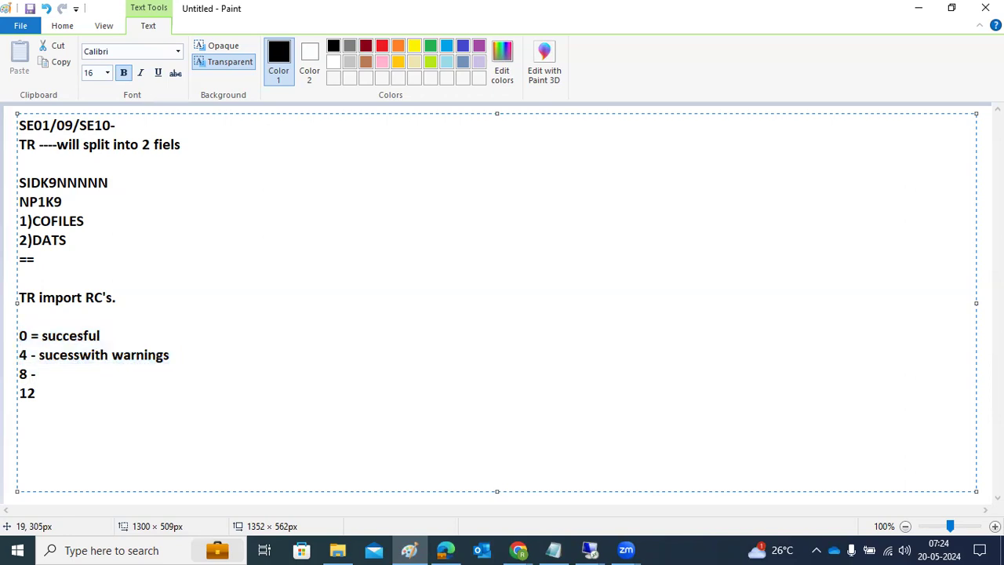
{"action": "type", "text": "developer "}
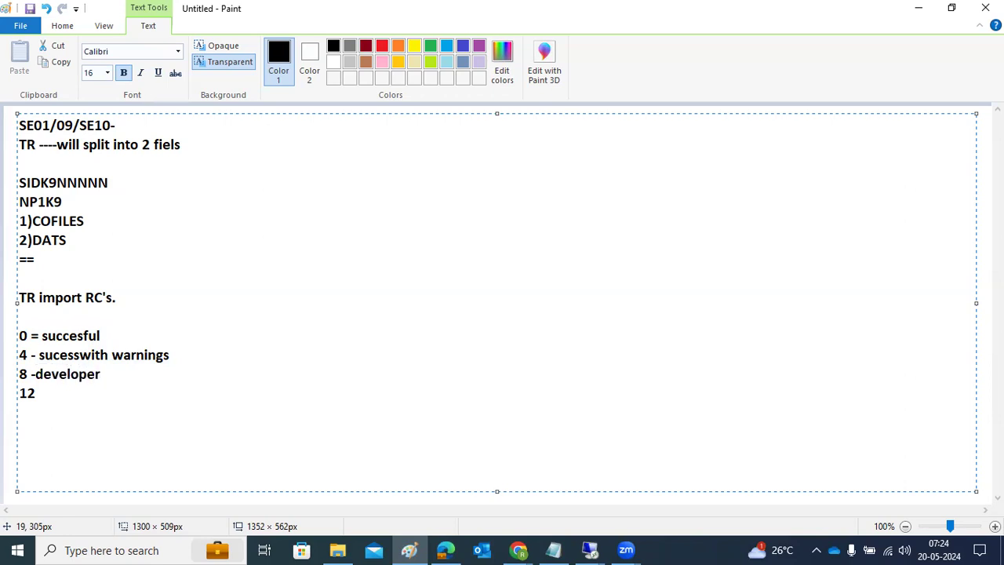
{"action": "type", "text": " - BASS"}
{"action": "key", "text": "BackSpace"}
{"action": "type", "text": "IS team"}
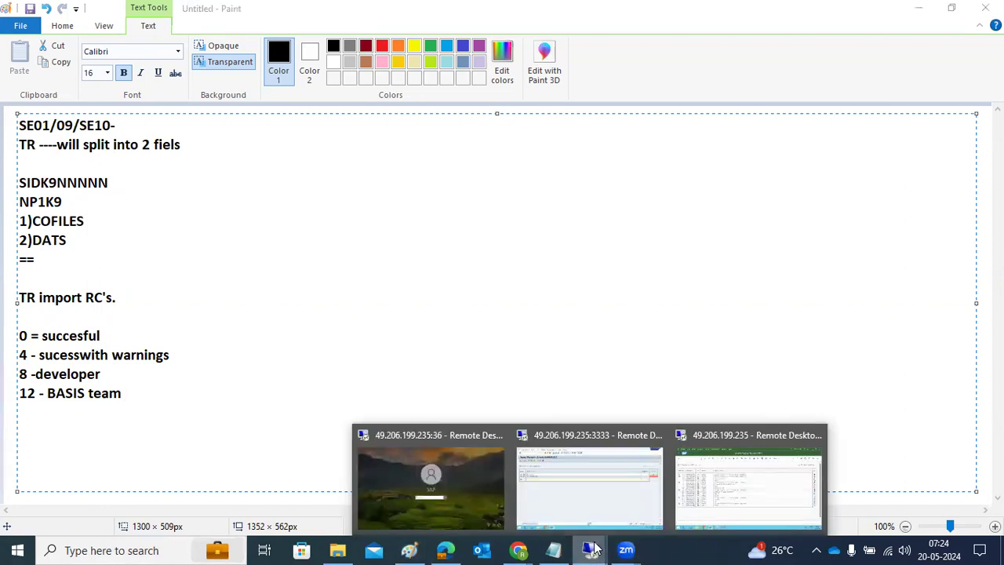
- Switch back to the 49.206.199.235 remote session and reopen the NP1 import queue from the Transport Management System start screen
{"action": "left_click", "coordinate": [750, 506]}
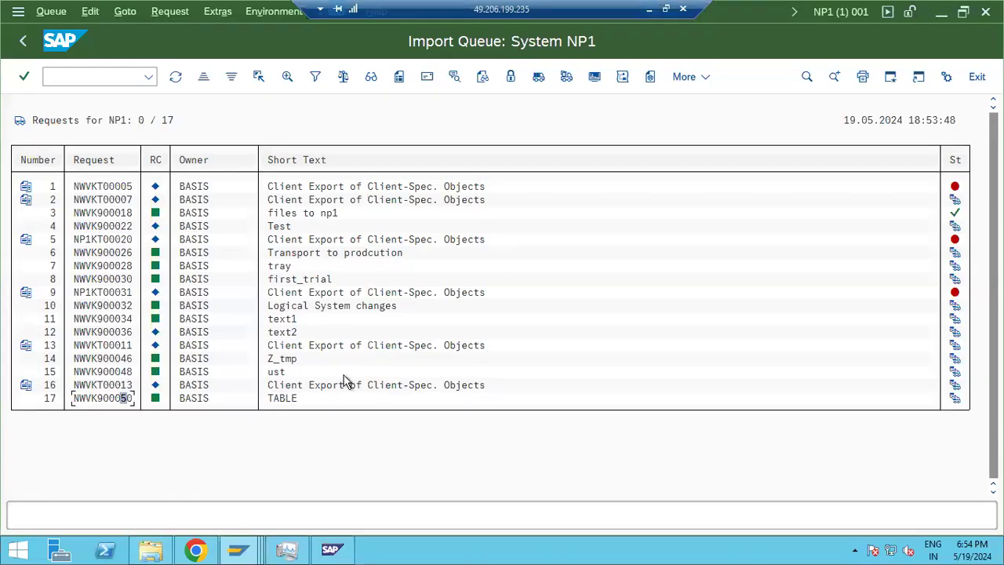
{"action": "left_click", "coordinate": [23, 41]}
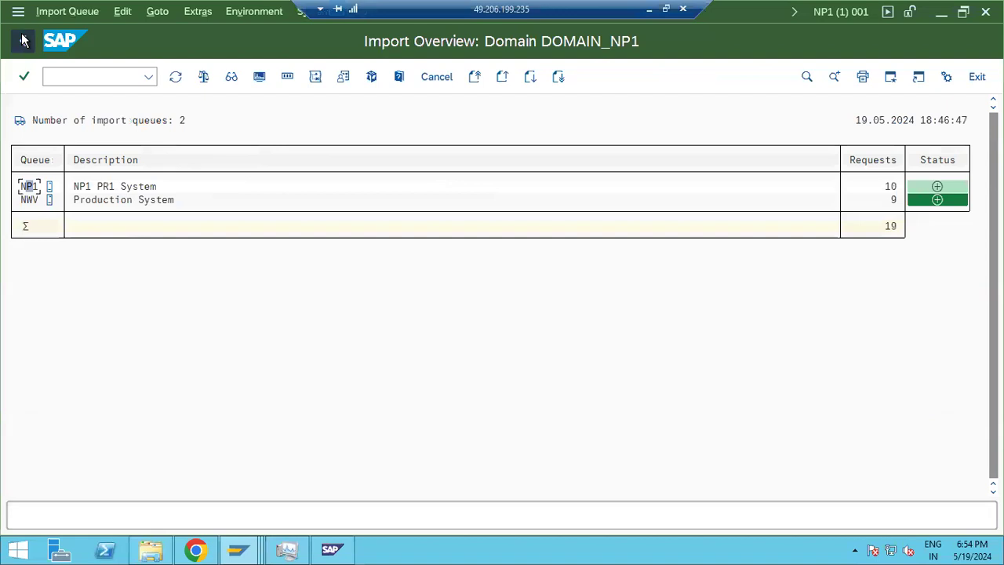
{"action": "left_click", "coordinate": [23, 41]}
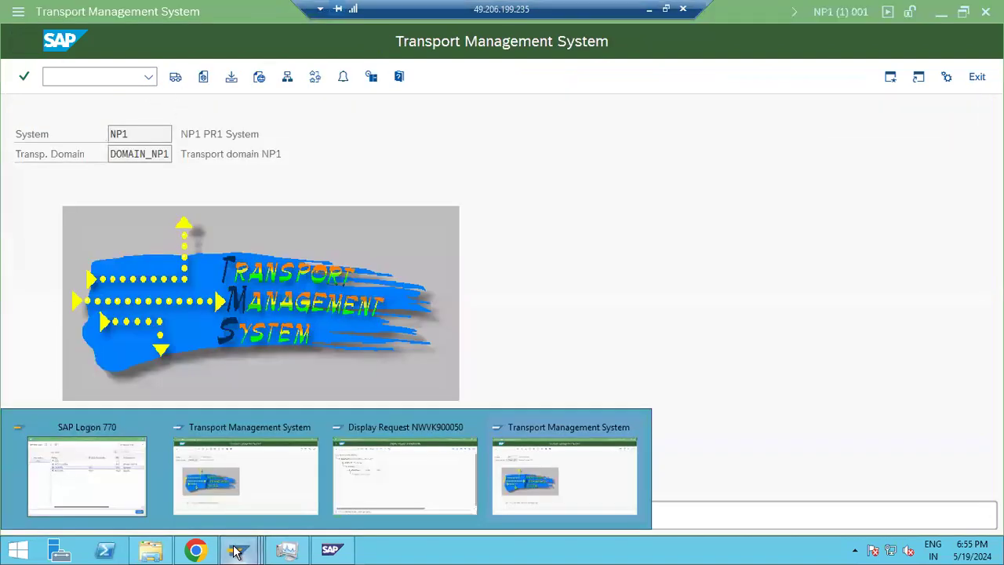
{"action": "left_click", "coordinate": [176, 77]}
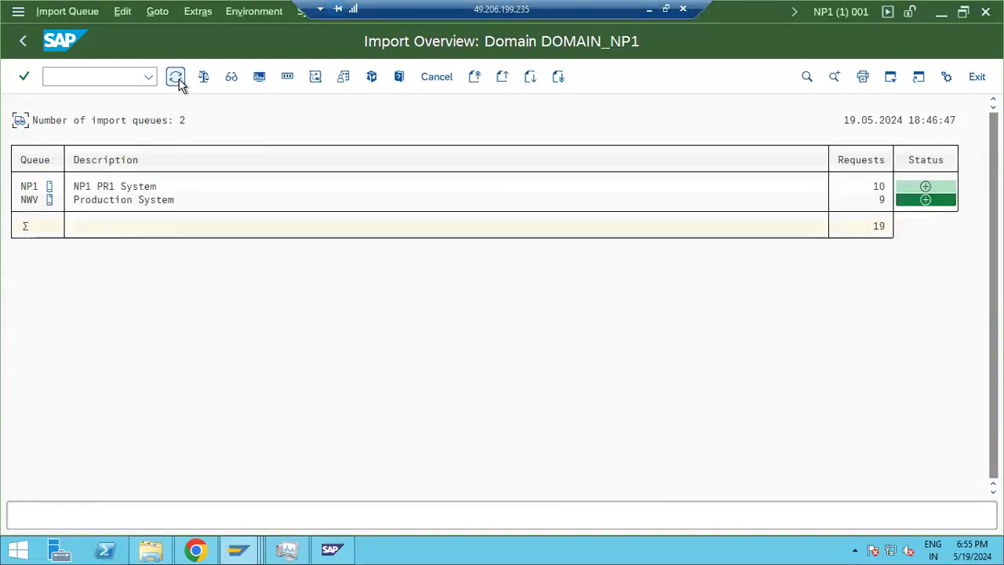
{"action": "double_click", "coordinate": [28, 188]}
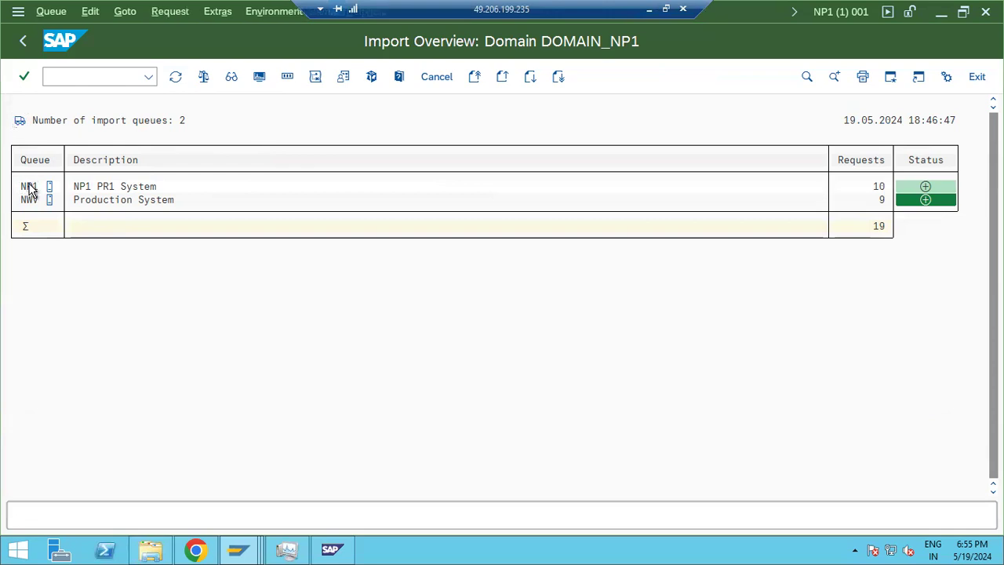
- Try to import request NWVK900050 into target client 003 without changing the import options, and close the resulting dialogs
{"action": "left_click", "coordinate": [101, 398]}
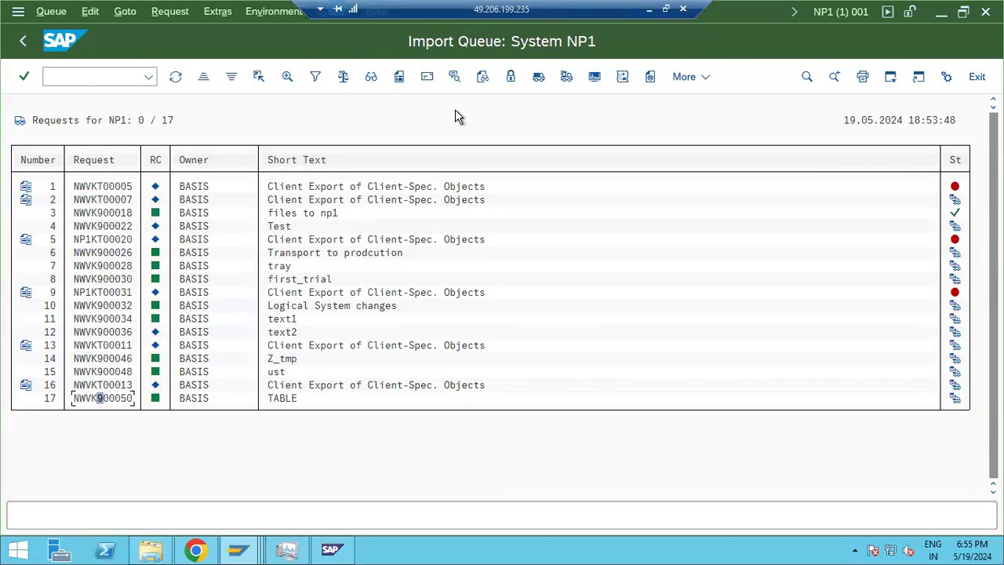
{"action": "left_click", "coordinate": [564, 78]}
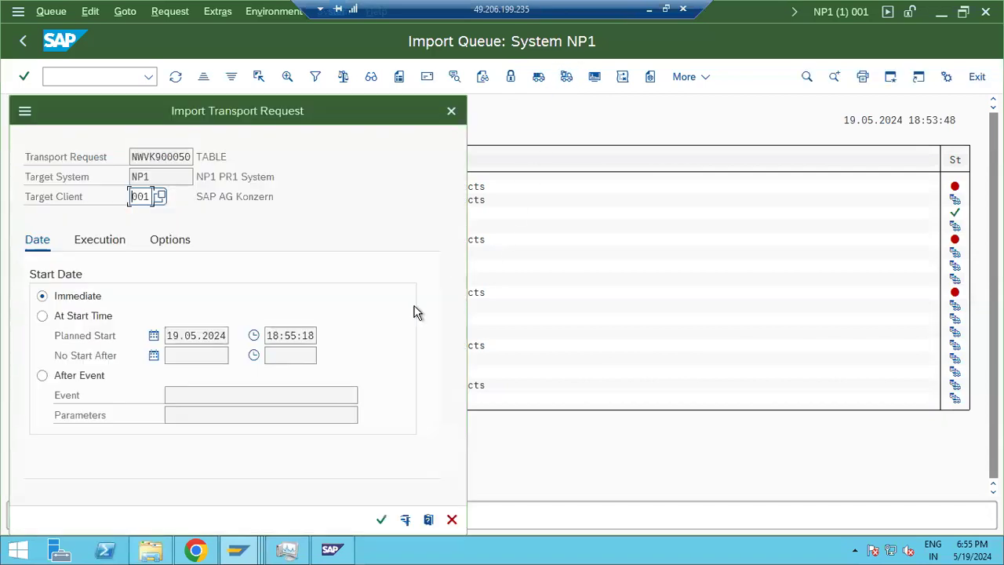
{"action": "left_click", "coordinate": [160, 197]}
{"action": "double_click", "coordinate": [105, 280]}
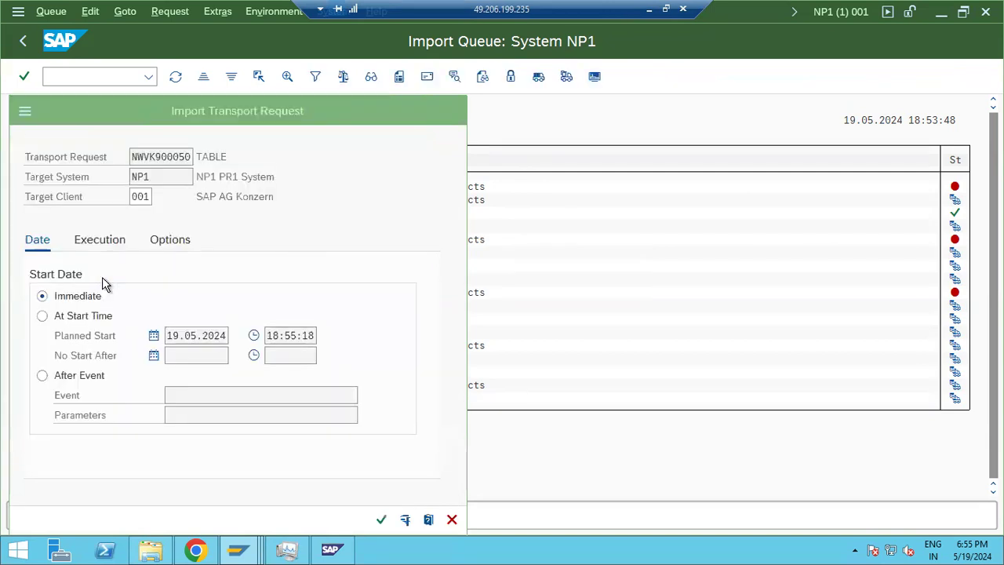
{"action": "left_click", "coordinate": [381, 519]}
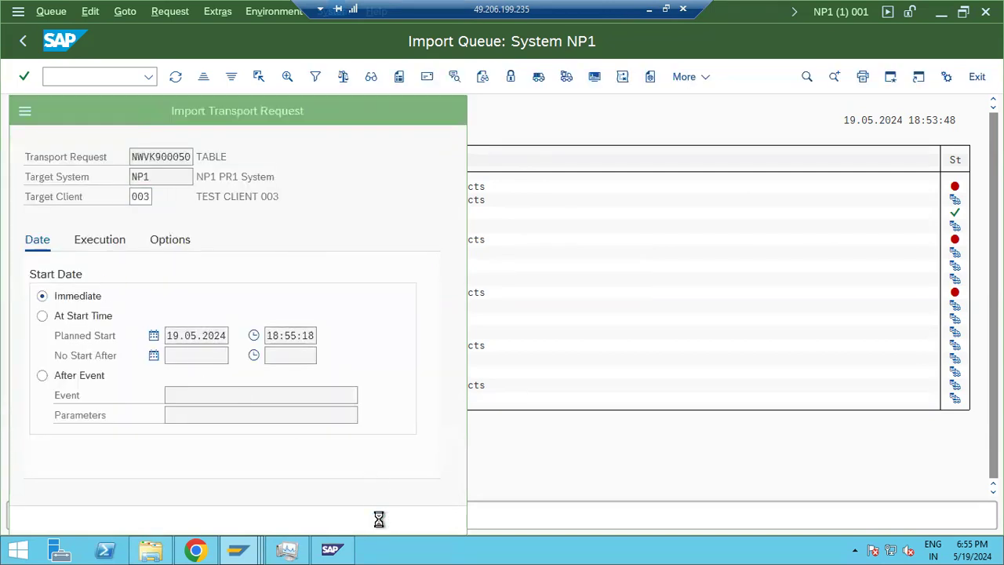
{"action": "left_click", "coordinate": [251, 428]}
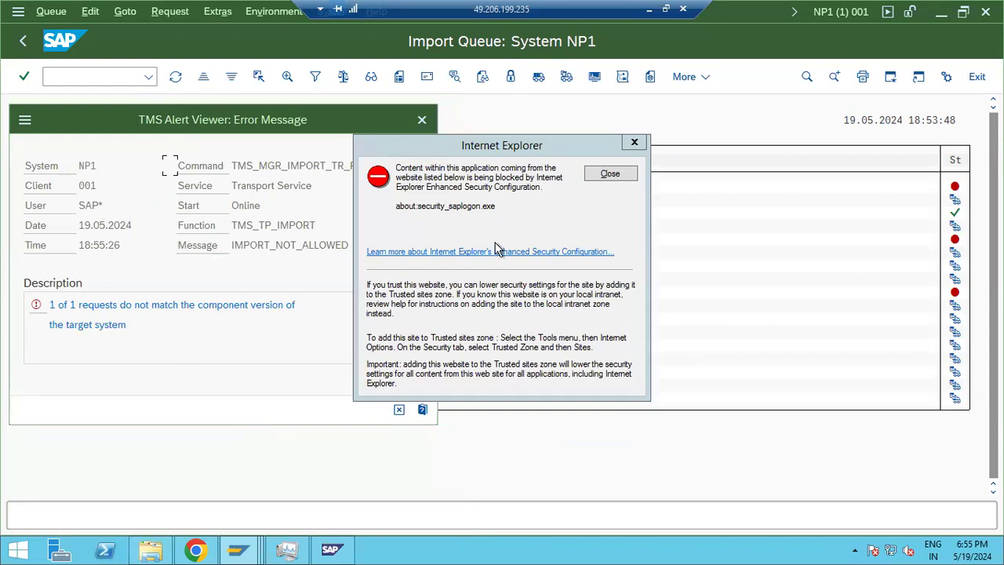
{"action": "left_click", "coordinate": [619, 176]}
{"action": "left_click", "coordinate": [394, 412]}
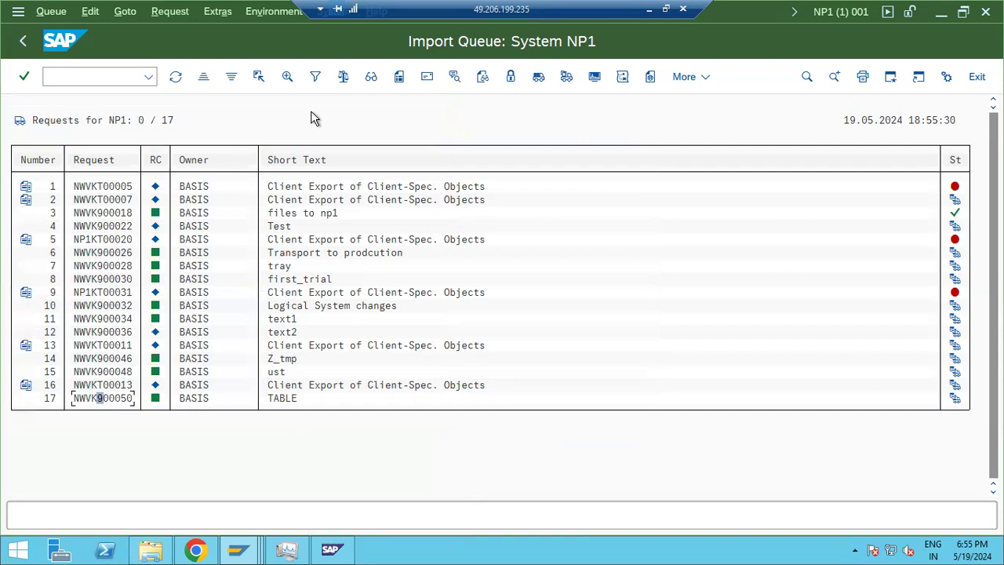
- Set up the NWVK900050 import again with Import Transport Request Again, Overwrite Originals and Ignore Invalid Component Version enabled
{"action": "left_click", "coordinate": [566, 76]}
{"action": "left_click", "coordinate": [171, 240]}
{"action": "left_click", "coordinate": [41, 316]}
{"action": "left_click", "coordinate": [41, 335]}
{"action": "left_click", "coordinate": [40, 435]}
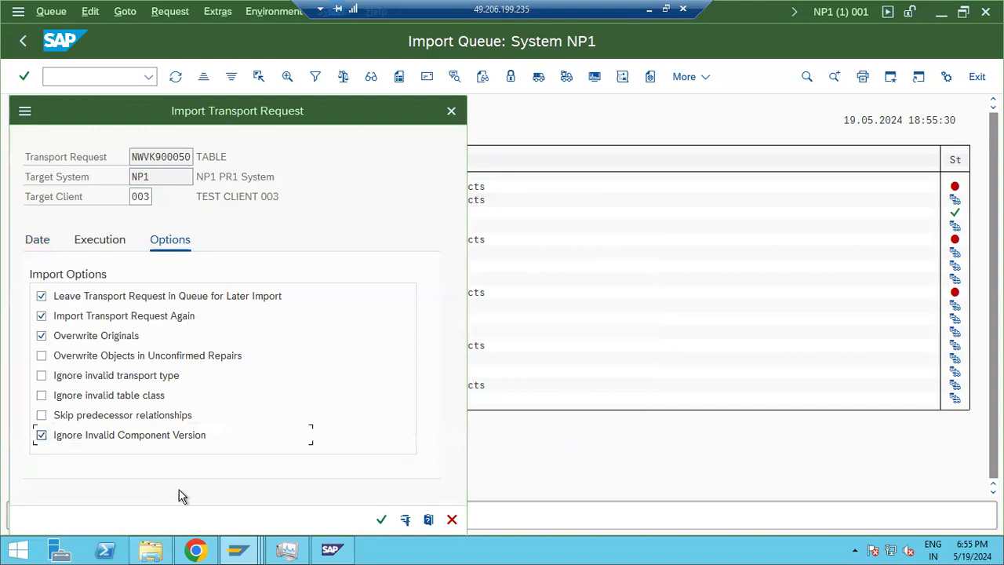
- Start the import of NWVK900050 into NP1 client 003, dismiss the browser security notice, and refresh the import queue
{"action": "left_click", "coordinate": [381, 520]}
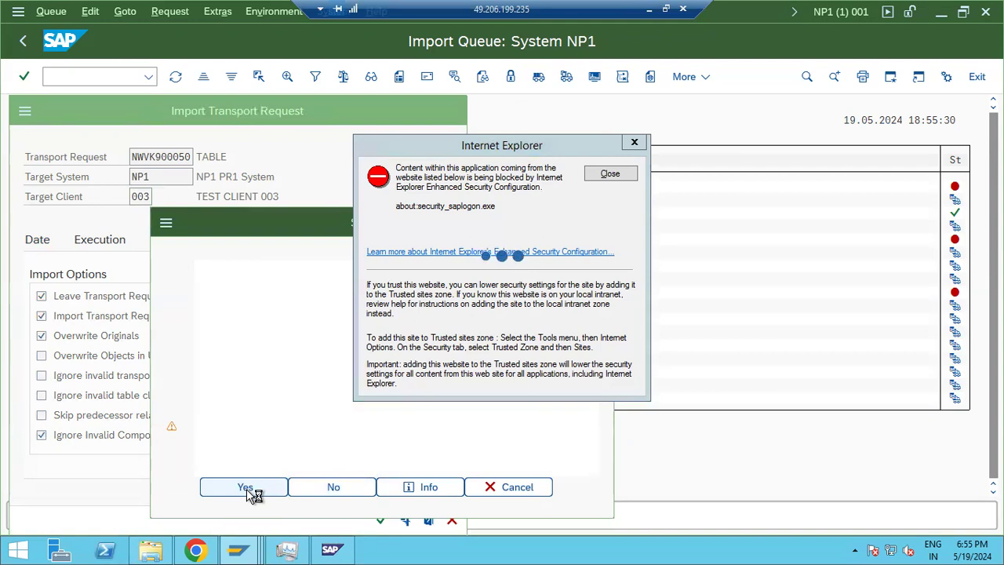
{"action": "left_click", "coordinate": [247, 488]}
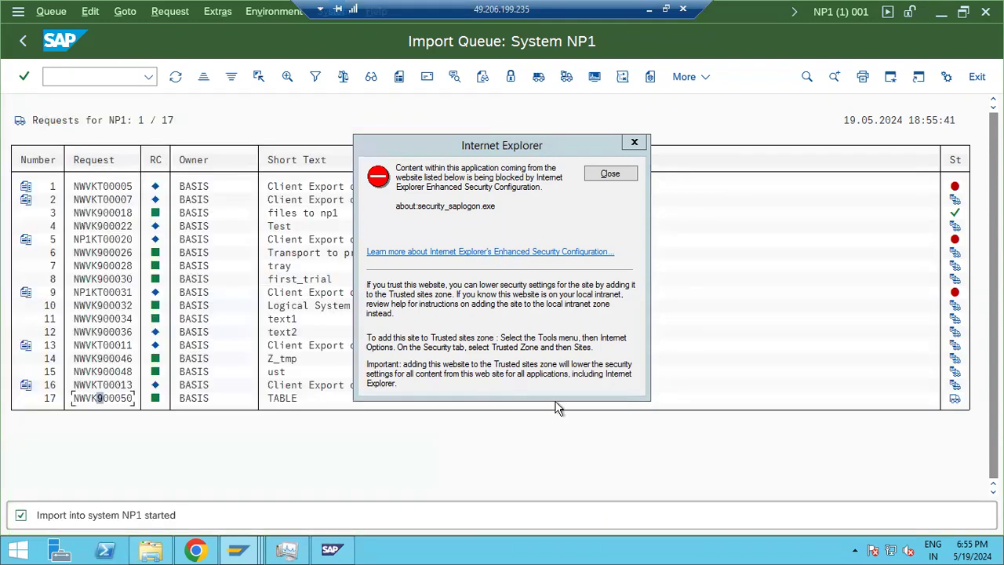
{"action": "left_click", "coordinate": [611, 173]}
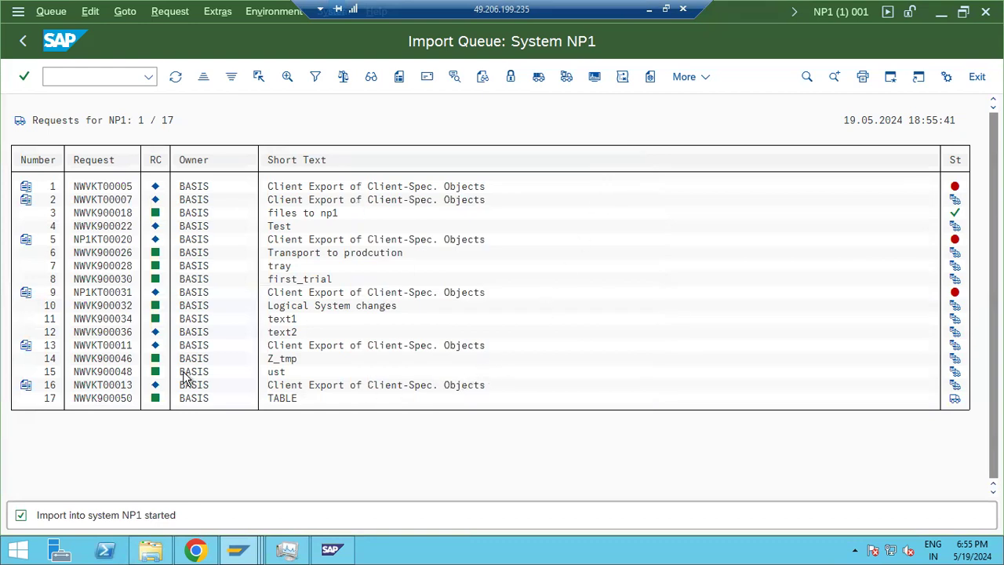
{"action": "left_click", "coordinate": [174, 76]}
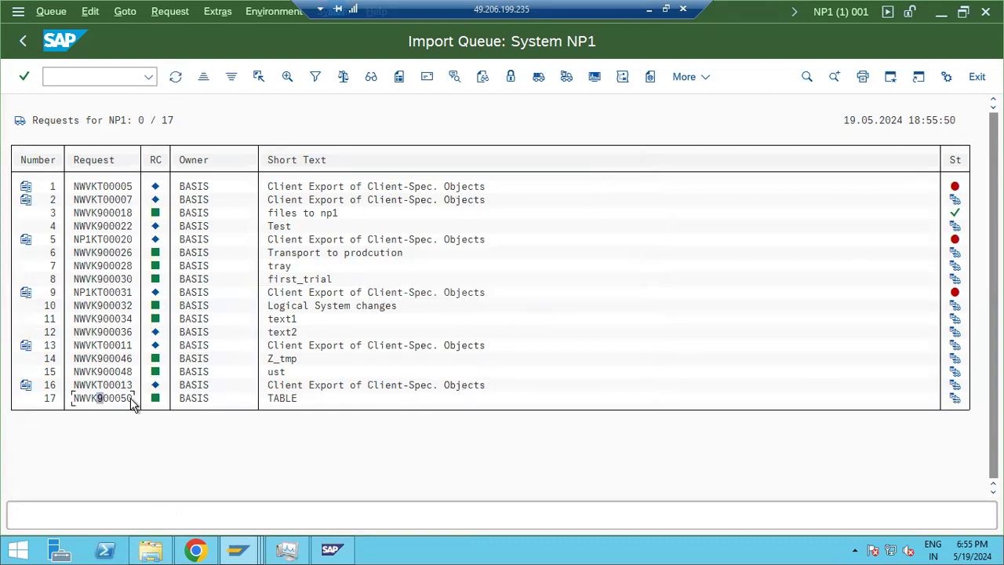
- Check the logs of NWVK900050, highlight the TR import return-code notes in Paint, and return to the 49.206.199.235 remote session
{"action": "left_click", "coordinate": [481, 78]}
{"action": "left_click", "coordinate": [24, 41]}
{"action": "mouse_move", "coordinate": [159, 403]}
{"action": "left_click", "coordinate": [649, 8]}
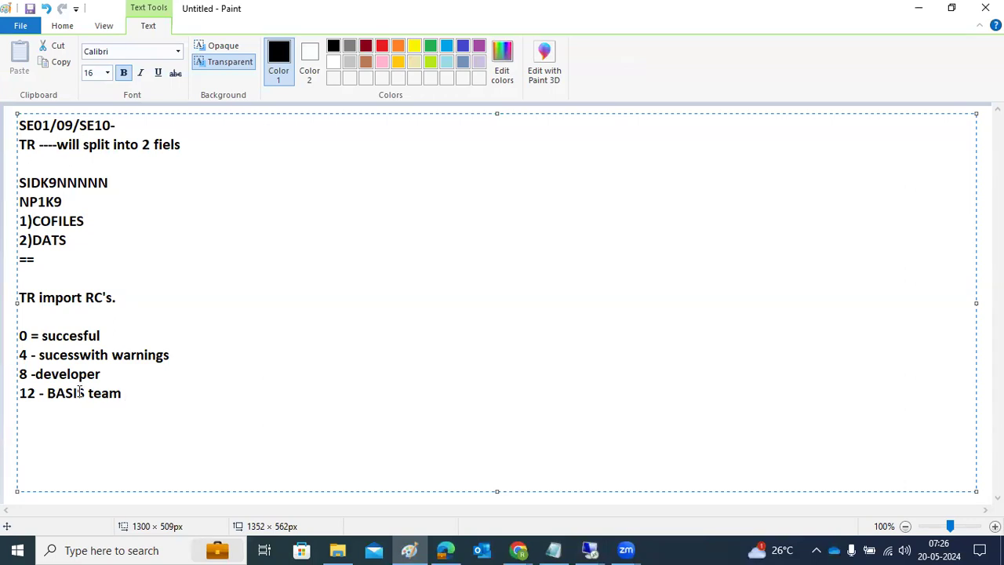
{"action": "left_click_drag", "start_coordinate": [130, 397], "coordinate": [6, 289]}
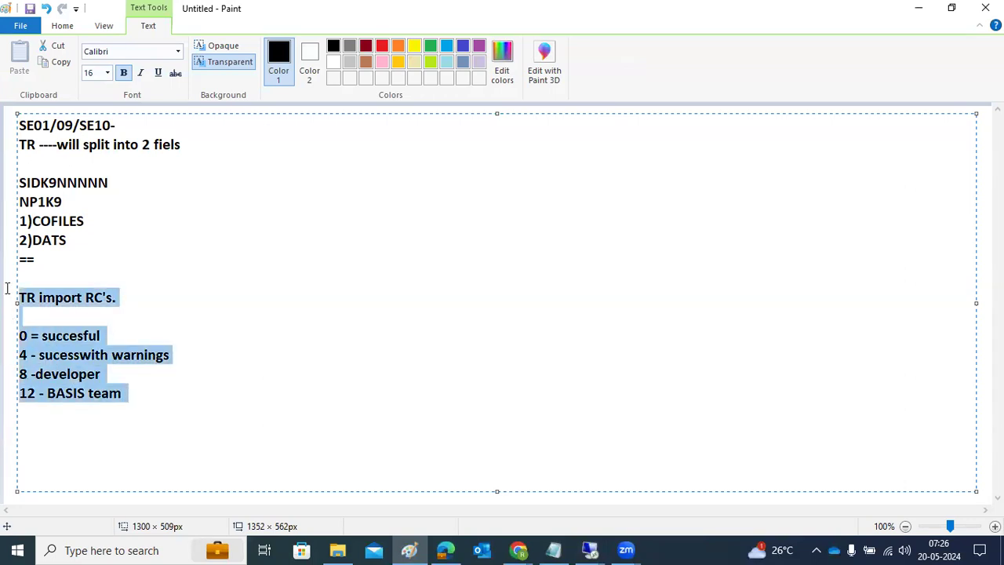
{"action": "left_click", "coordinate": [588, 550]}
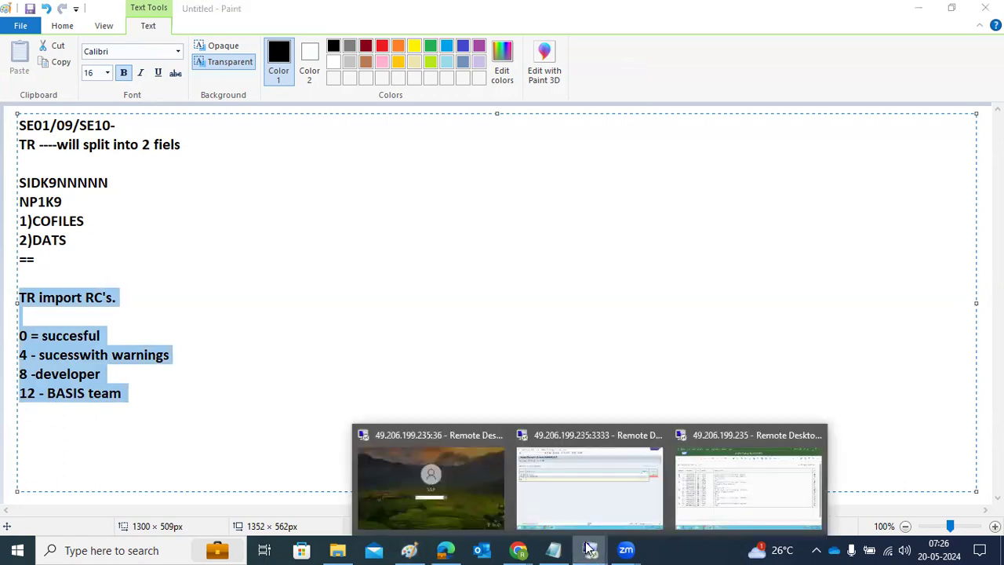
{"action": "left_click", "coordinate": [748, 486]}
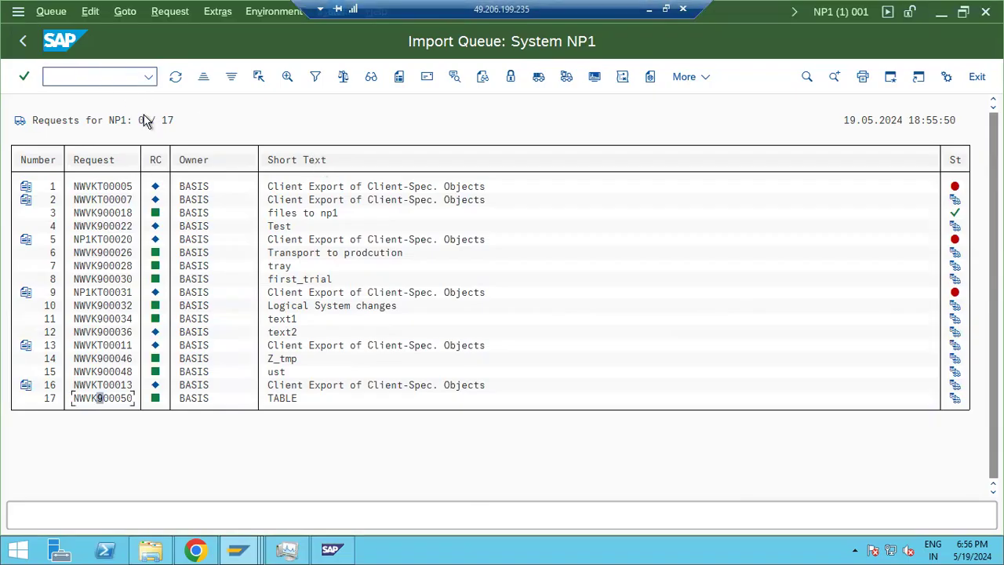
- Leave the NP1 import queue and return to the Transport Organizer start screen in the NWV system's session
{"action": "left_click", "coordinate": [26, 44]}
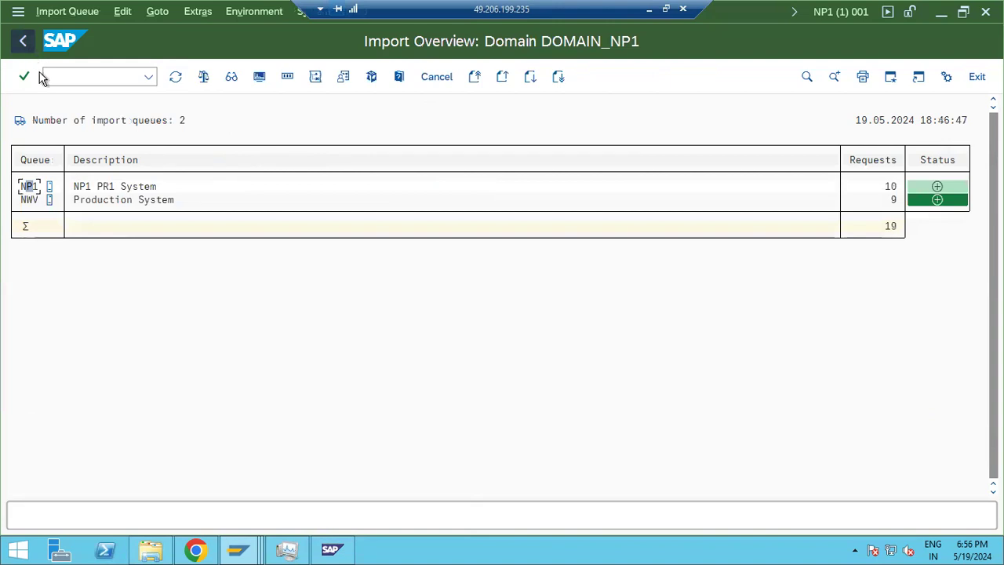
{"action": "left_click", "coordinate": [239, 549]}
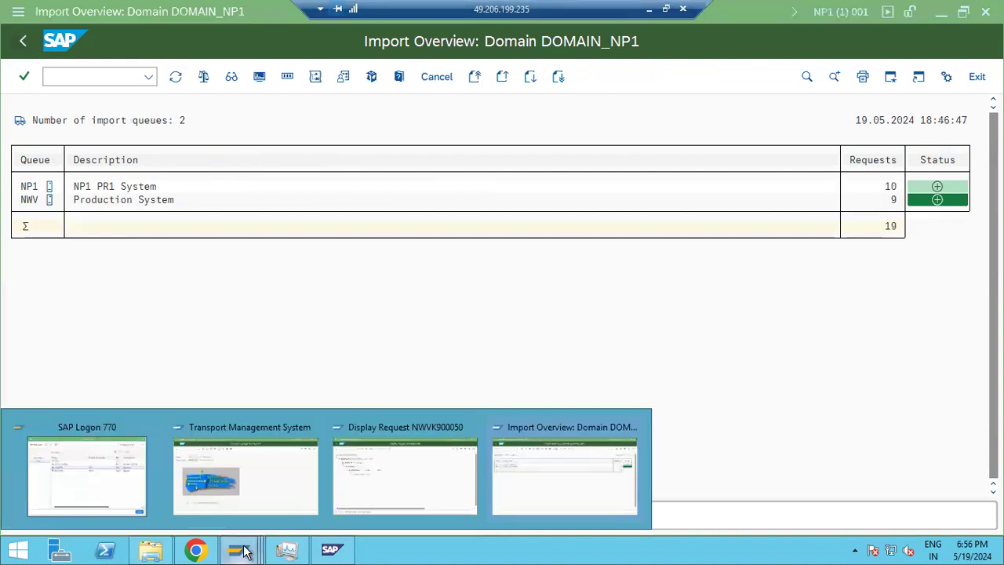
{"action": "left_click", "coordinate": [396, 475]}
{"action": "left_click", "coordinate": [22, 39]}
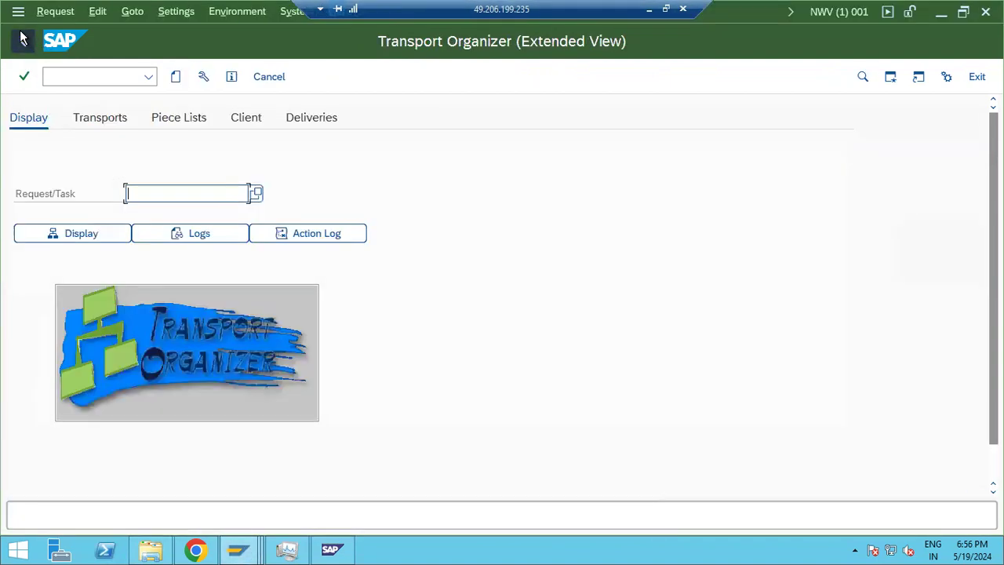
- Create a Workbench request with the short description EXAMPLE1 and target NP1, copying the description before saving
{"action": "left_click", "coordinate": [175, 76]}
{"action": "left_click", "coordinate": [152, 308]}
{"action": "left_click", "coordinate": [374, 473]}
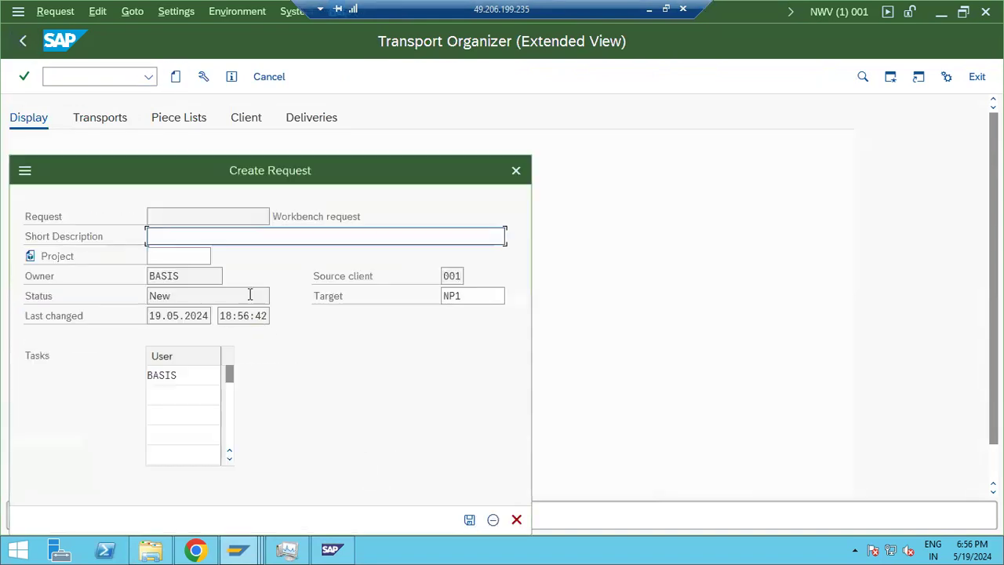
{"action": "type", "text": "EXAMPLE1"}
{"action": "key", "text": "ctrl+a"}
{"action": "key", "text": "ctrl+c"}
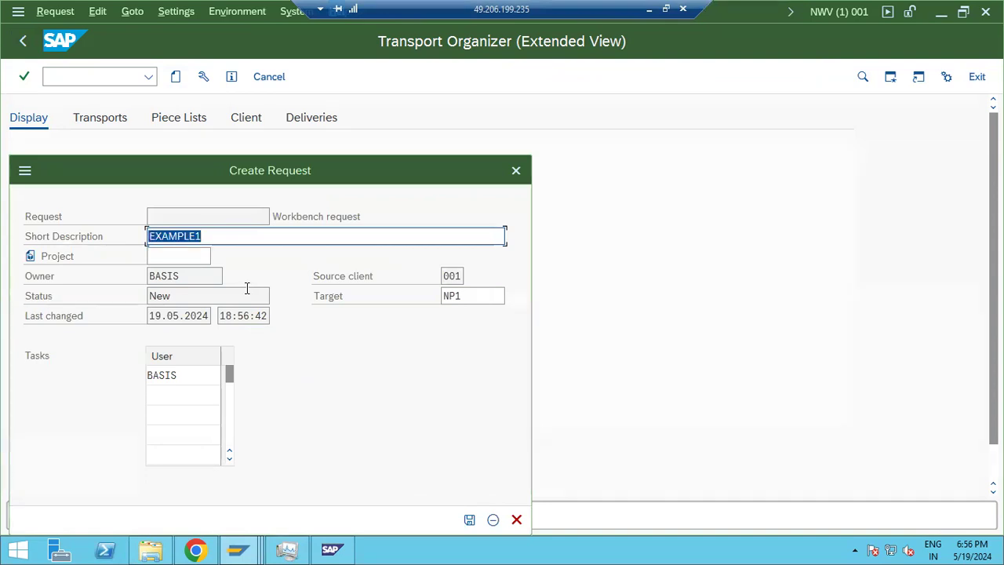
{"action": "left_click", "coordinate": [468, 520]}
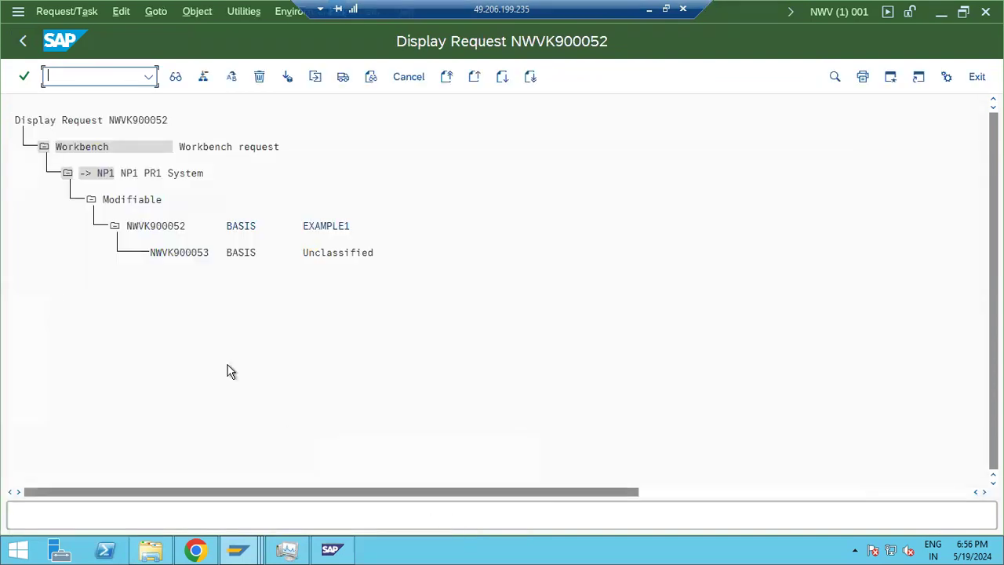
- Try twice to release the EXAMPLE1 request, and return to the Transport Organizer start screen
{"action": "left_click", "coordinate": [134, 226]}
{"action": "left_click", "coordinate": [343, 78]}
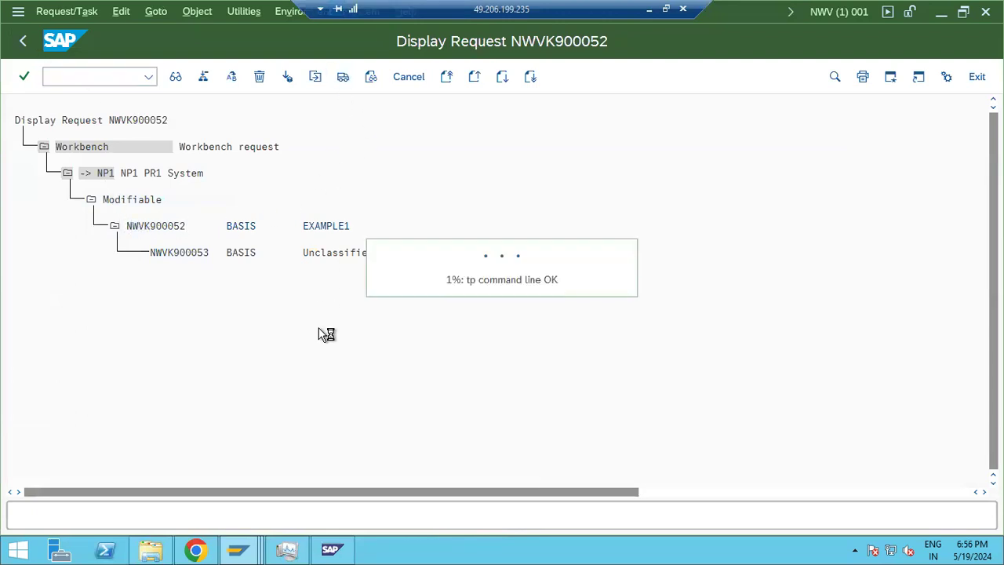
{"action": "left_click", "coordinate": [159, 227]}
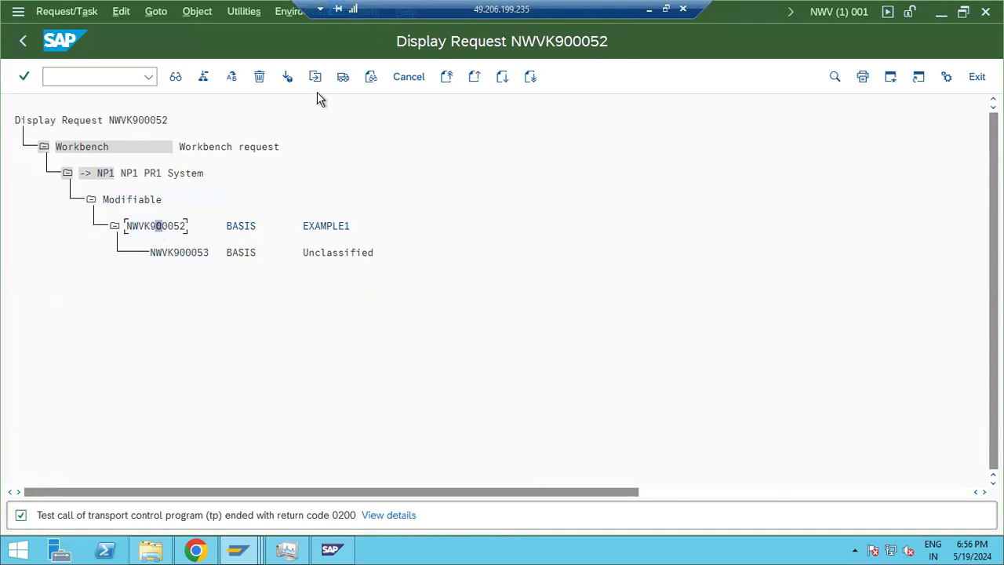
{"action": "left_click", "coordinate": [344, 79]}
{"action": "left_click", "coordinate": [23, 41]}
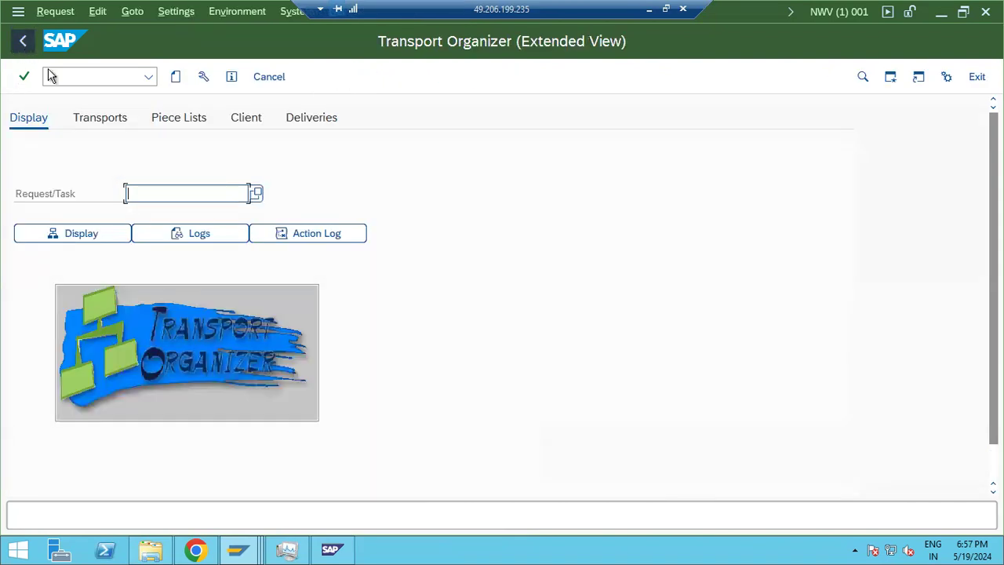
- Create a second Workbench request with target NP1, reusing the copied description changed to EXAMPLE2
{"action": "left_click", "coordinate": [176, 76]}
{"action": "left_click", "coordinate": [200, 308]}
{"action": "left_click", "coordinate": [375, 473]}
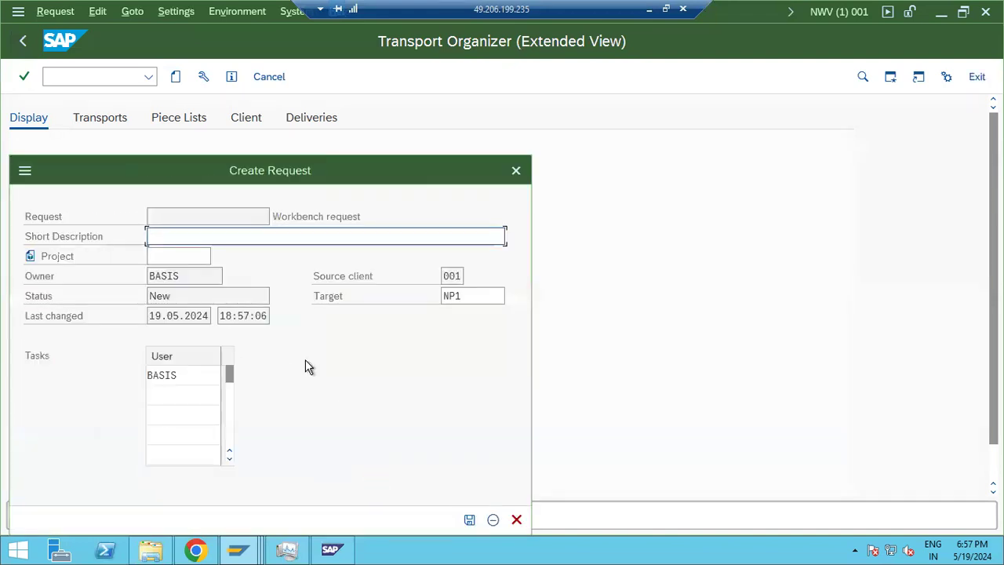
{"action": "key", "text": "ctrl+v"}
{"action": "key", "text": "BackSpace"}
{"action": "type", "text": "2"}
{"action": "key", "text": "Return"}
- Try to release the EXAMPLE2 request, and go back to the Transport Organizer start screen
{"action": "left_click", "coordinate": [167, 227]}
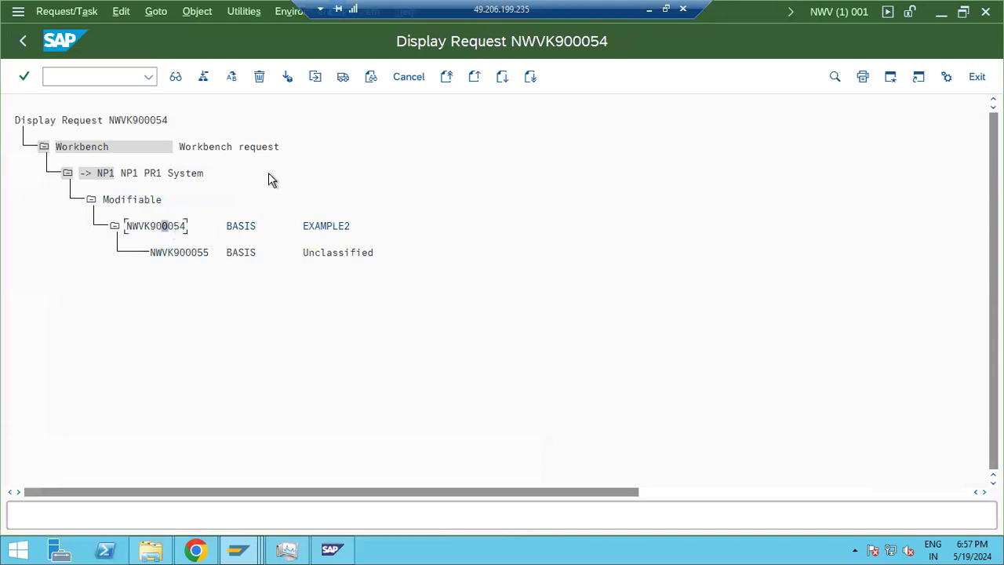
{"action": "left_click", "coordinate": [343, 77]}
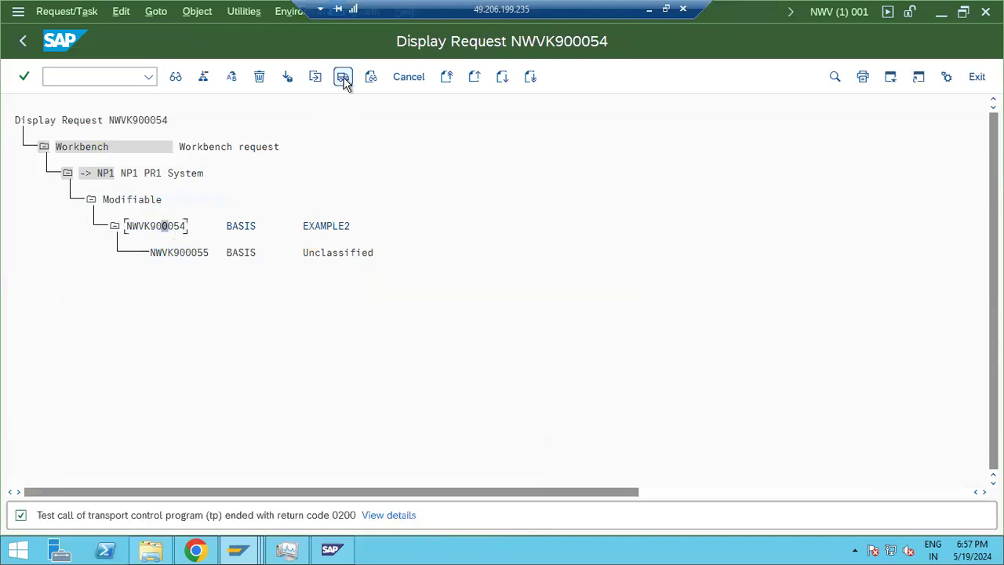
{"action": "left_click", "coordinate": [22, 40]}
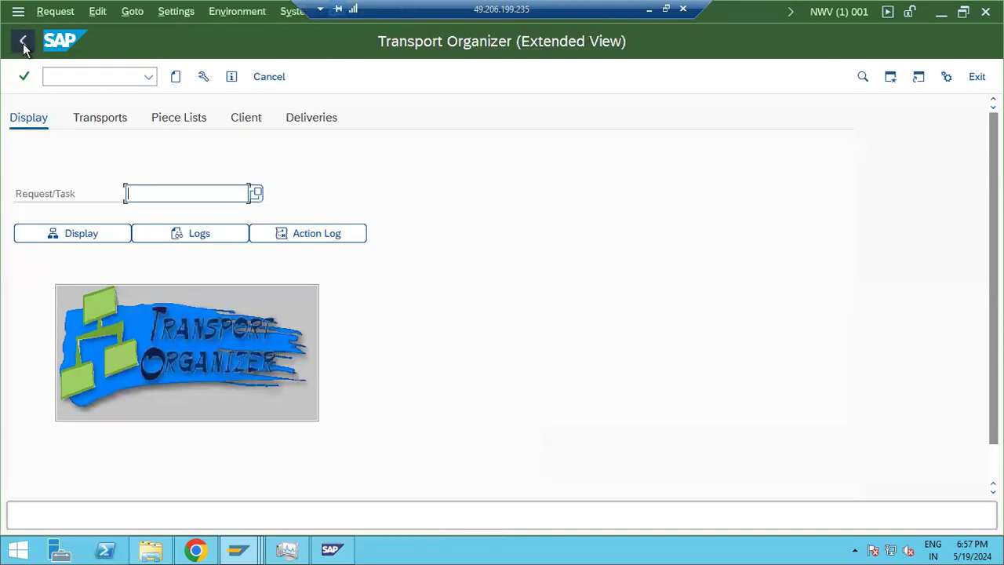
- Create a third Workbench request with the short description EXAMPLE3 and target NP1, and select it in the request tree
{"action": "left_click", "coordinate": [176, 76]}
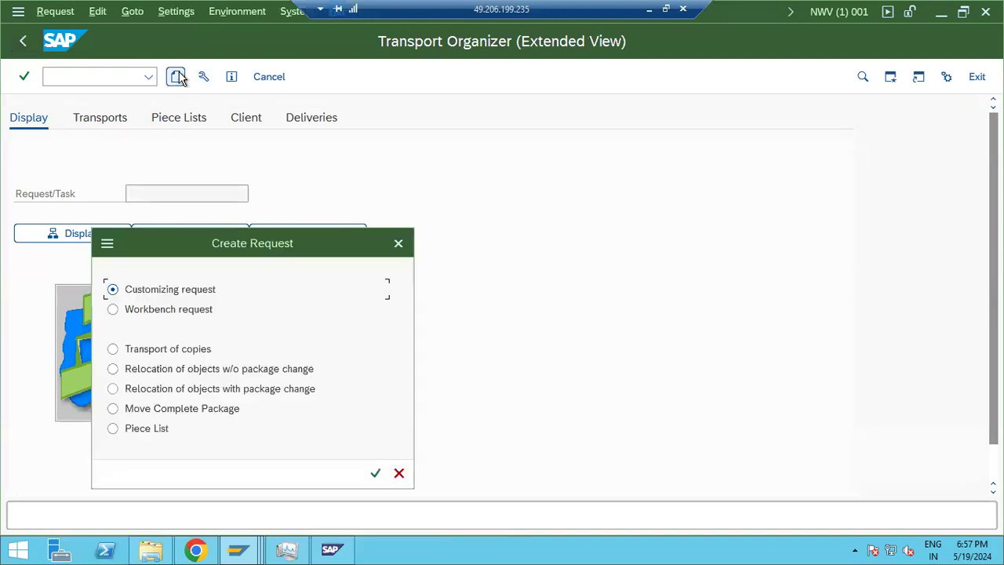
{"action": "left_click", "coordinate": [188, 311]}
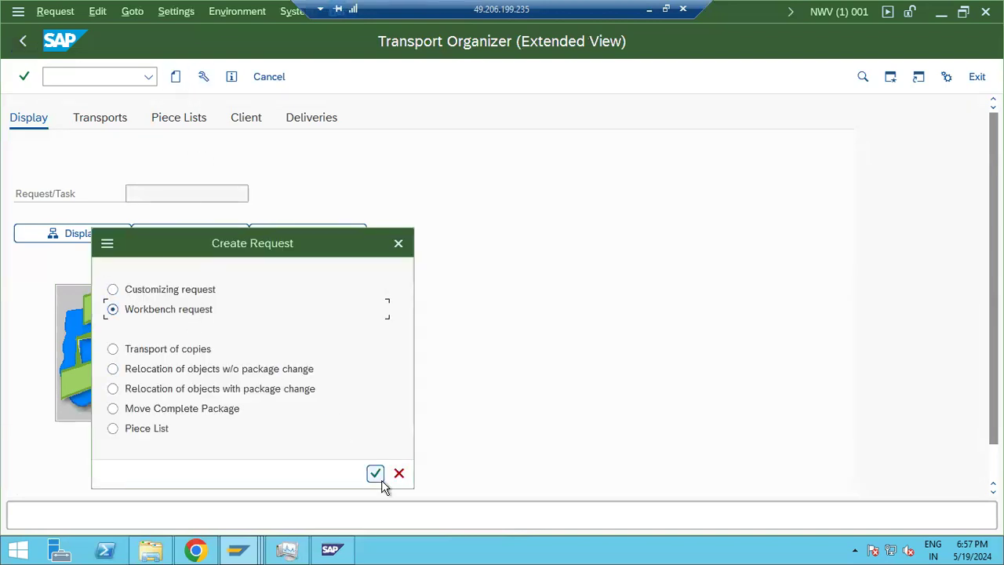
{"action": "left_click", "coordinate": [374, 473]}
{"action": "type", "text": "EXAMPLE1"}
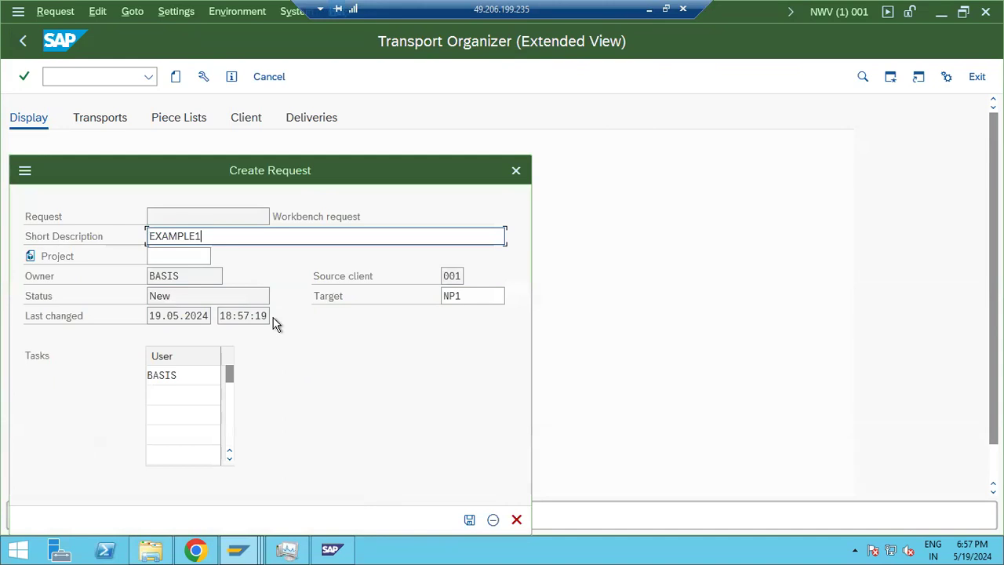
{"action": "left_click", "coordinate": [469, 519]}
{"action": "left_click", "coordinate": [148, 227]}
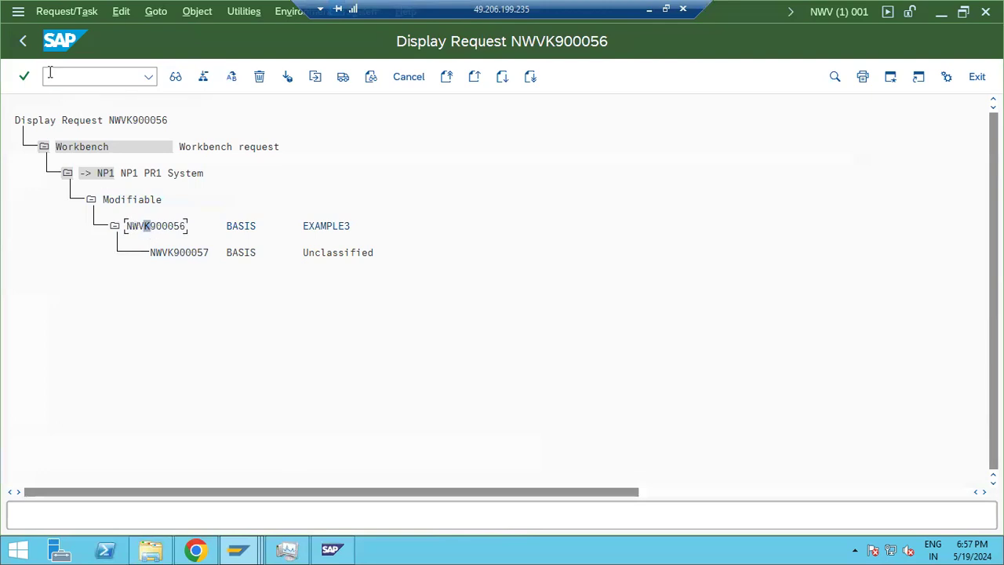
- Exit the Transport Organizer and open the import overview of DOMAIN_NP1 from the Transport Management System in NWV
{"action": "left_click", "coordinate": [24, 42]}
{"action": "left_click", "coordinate": [24, 42]}
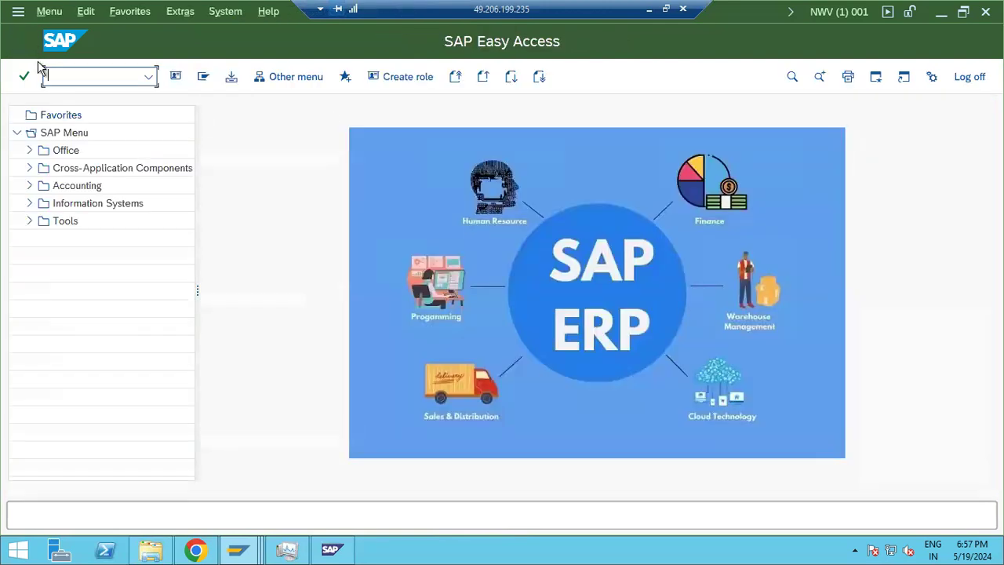
{"action": "type", "text": "s"}
{"action": "key", "text": "Return"}
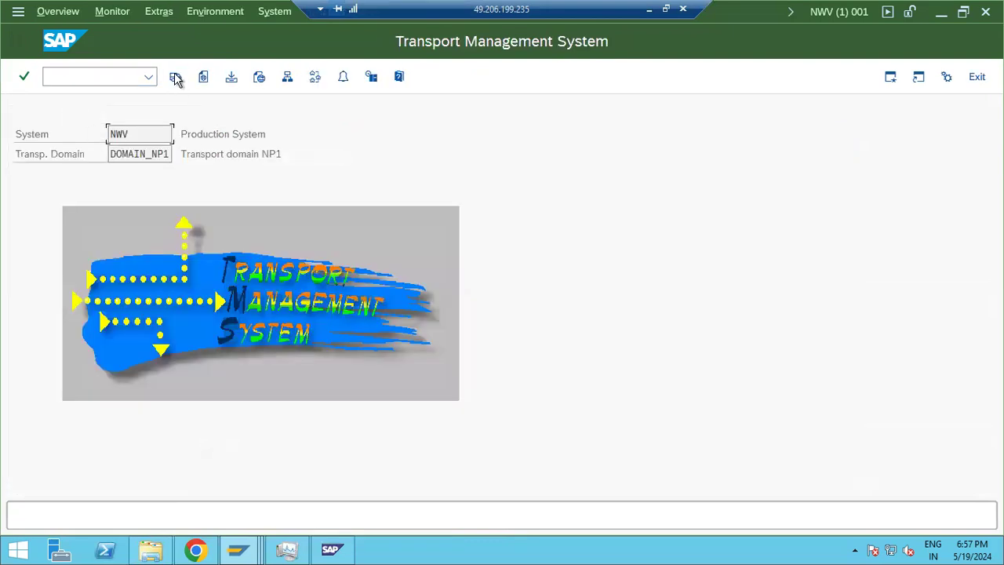
{"action": "left_click", "coordinate": [175, 77]}
{"action": "left_click", "coordinate": [175, 76]}
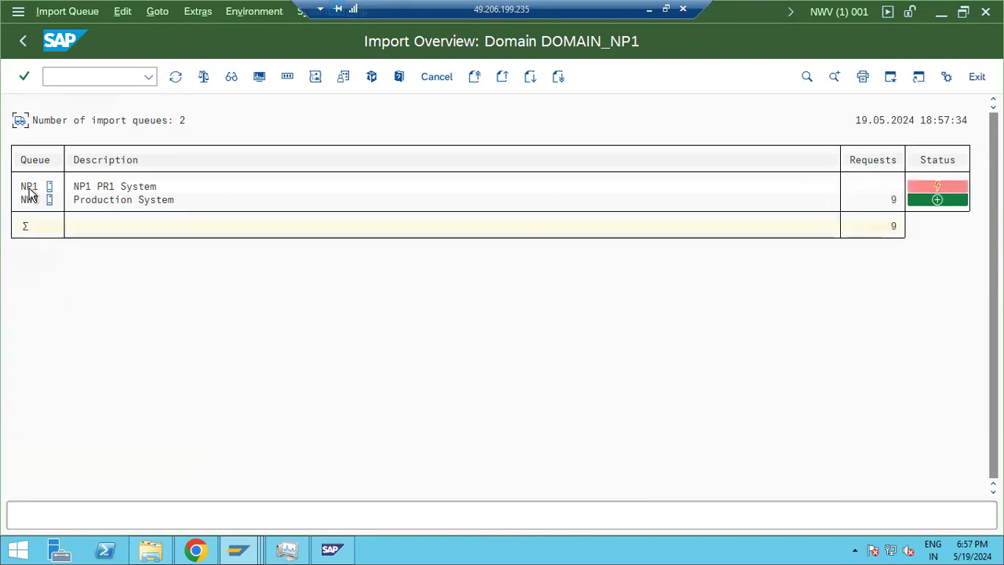
- Open the error alert for the NP1 queue's status and examine the detailed tp output for its cause
{"action": "left_click", "coordinate": [939, 190]}
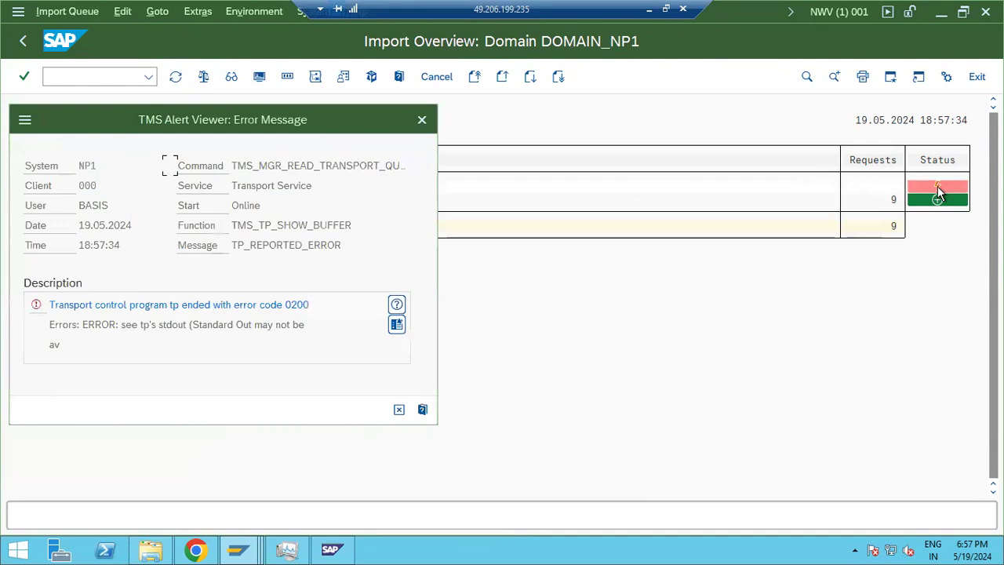
{"action": "left_click", "coordinate": [396, 324]}
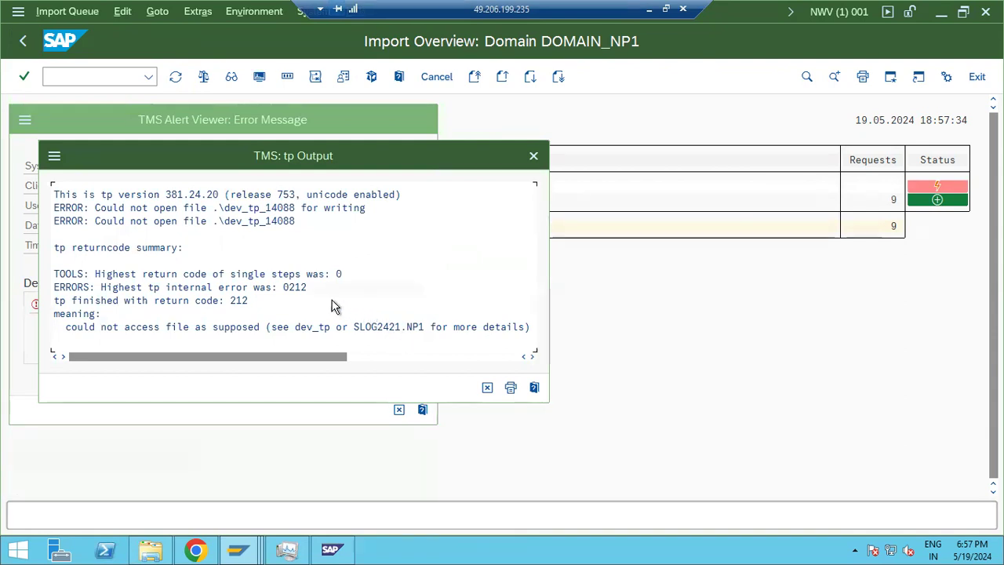
{"action": "left_click", "coordinate": [82, 327]}
- Open the log folder under E:\usr\sap\trans and compare its files with the log file named in the tp output
{"action": "left_click", "coordinate": [148, 549]}
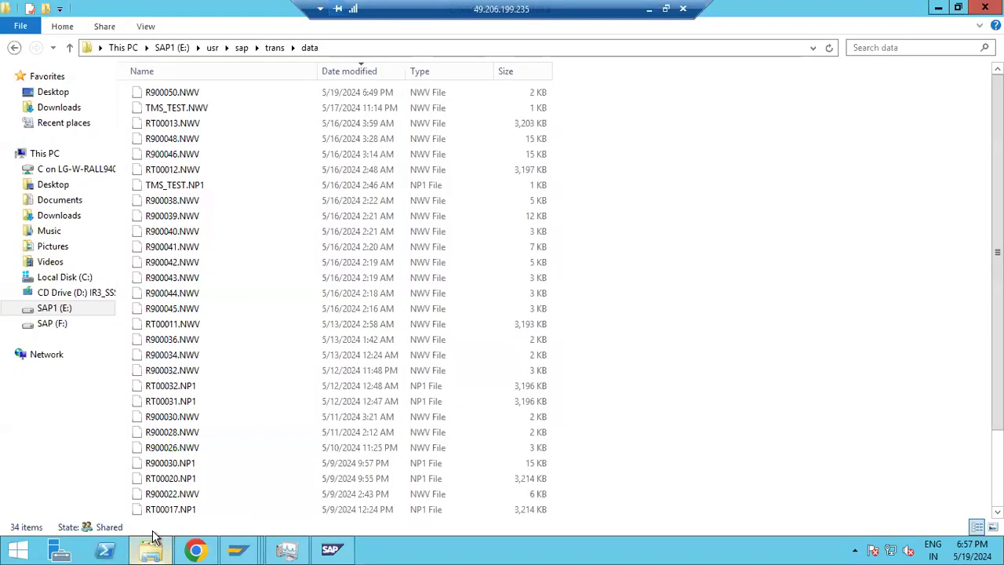
{"action": "left_click", "coordinate": [273, 48]}
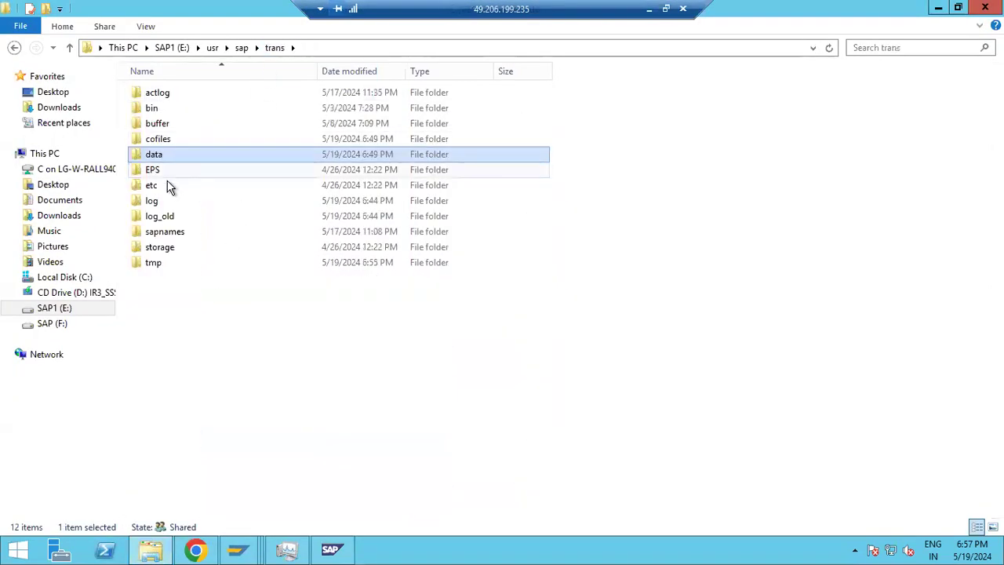
{"action": "double_click", "coordinate": [154, 202]}
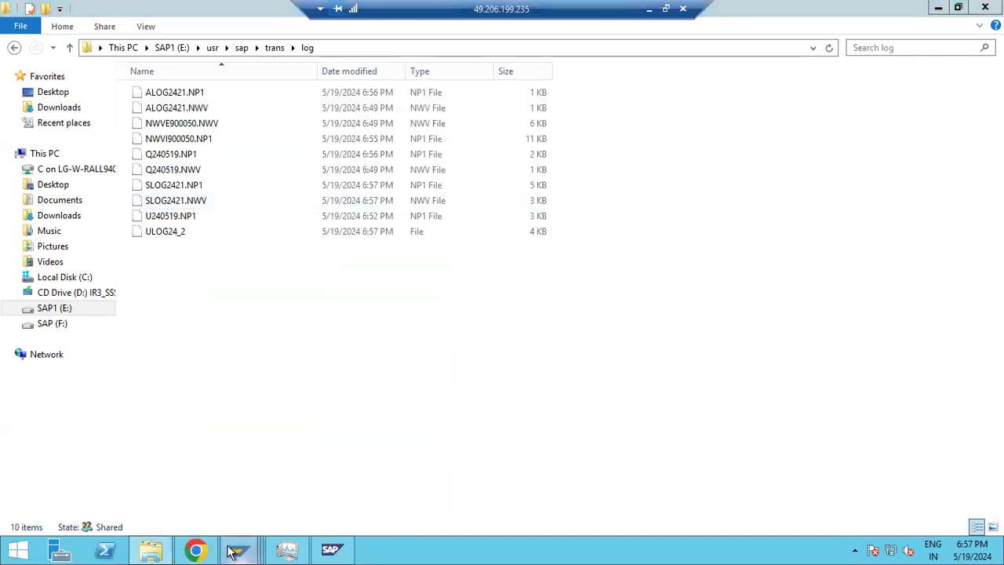
{"action": "mouse_move", "coordinate": [238, 549]}
{"action": "left_click", "coordinate": [446, 473]}
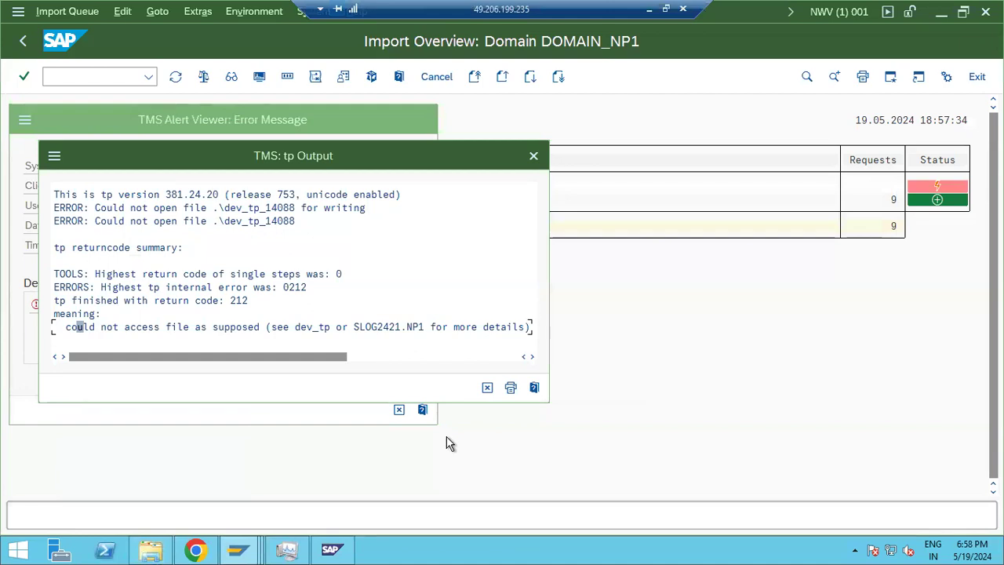
{"action": "left_click", "coordinate": [149, 549]}
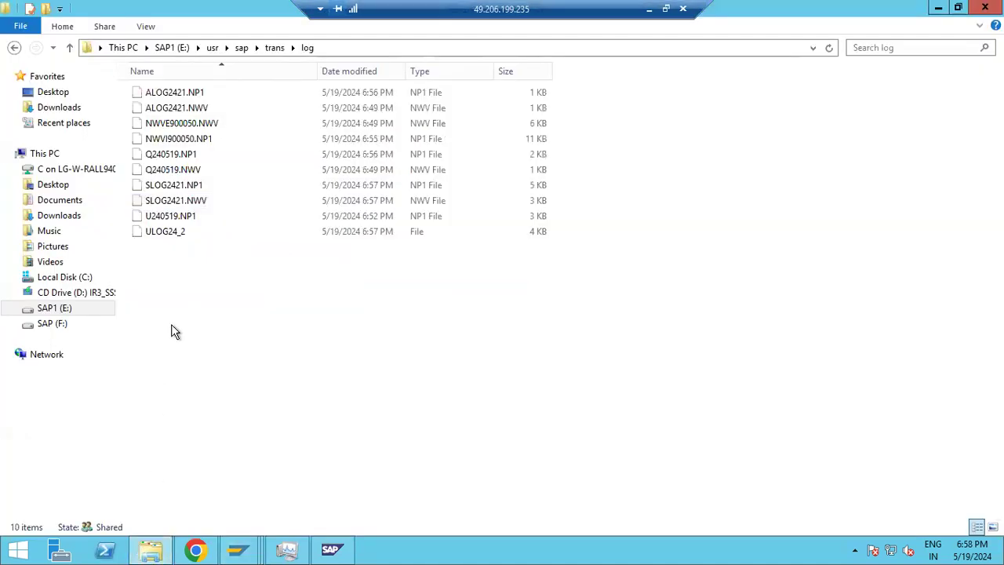
- Permanently delete the files SLOG2421.NP1 and SLOG2421.NWV from the transport log folder
{"action": "left_click", "coordinate": [159, 204]}
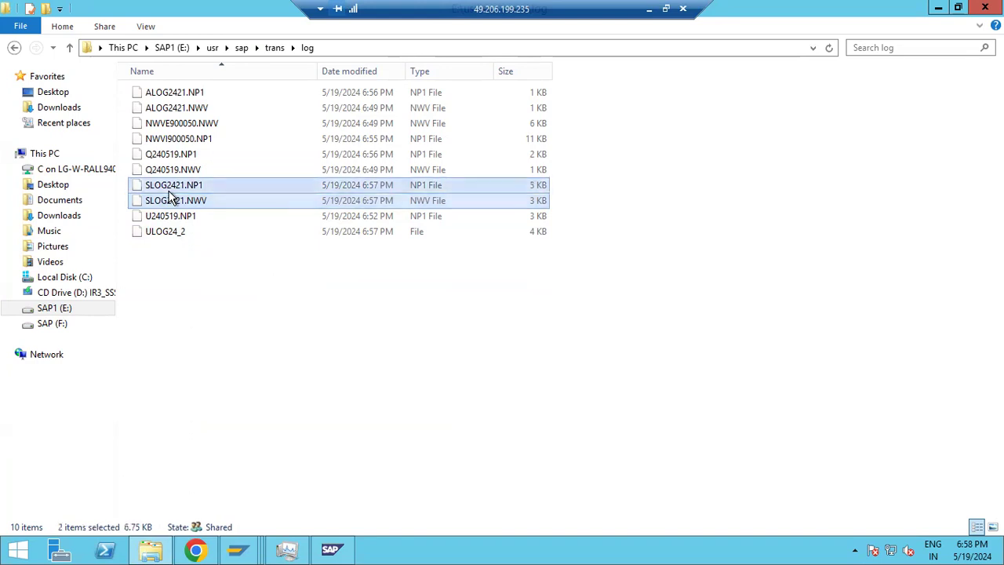
{"action": "key", "text": "shift+Delete"}
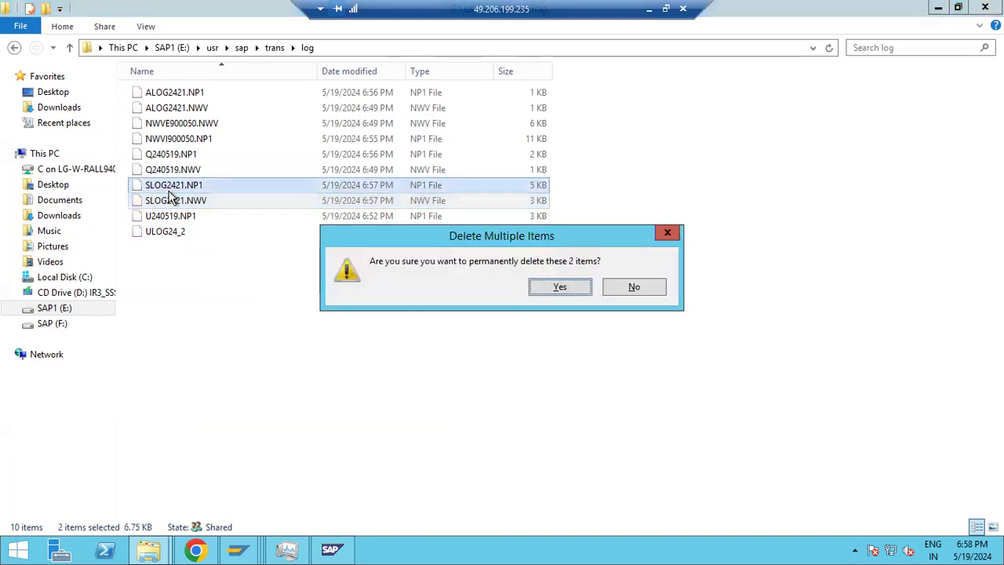
{"action": "left_click", "coordinate": [560, 286]}
- Return to the DOMAIN_NP1 import overview in SAP, dismiss the tp output and error alert, and refresh the queues
{"action": "mouse_move", "coordinate": [239, 549]}
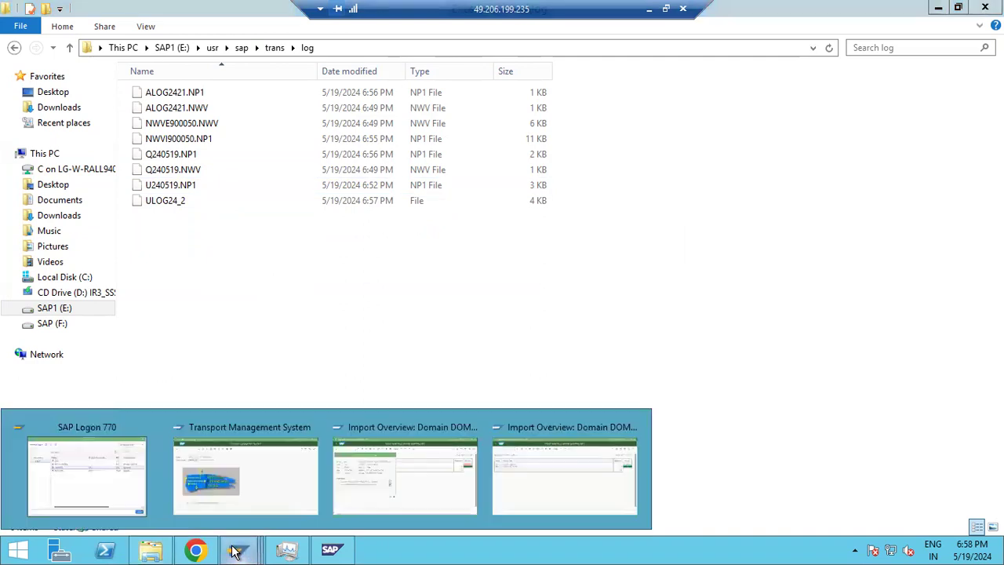
{"action": "left_click", "coordinate": [374, 468]}
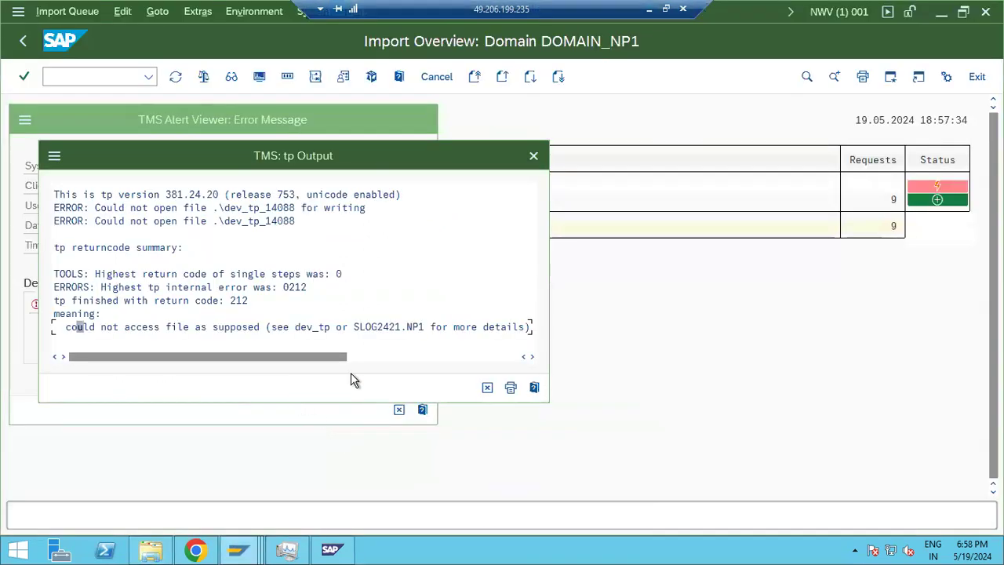
{"action": "left_click", "coordinate": [483, 387]}
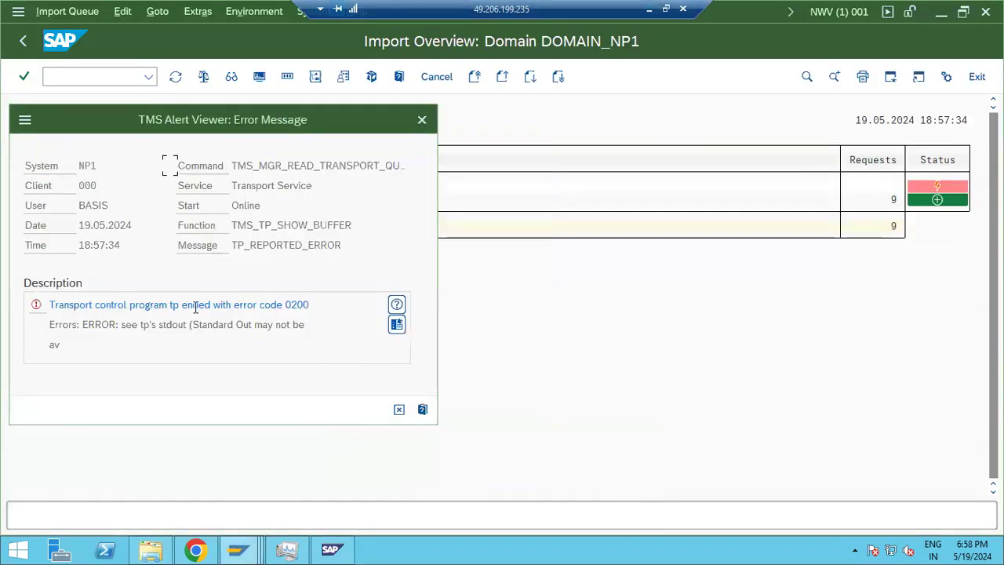
{"action": "left_click", "coordinate": [398, 409]}
{"action": "left_click", "coordinate": [175, 76]}
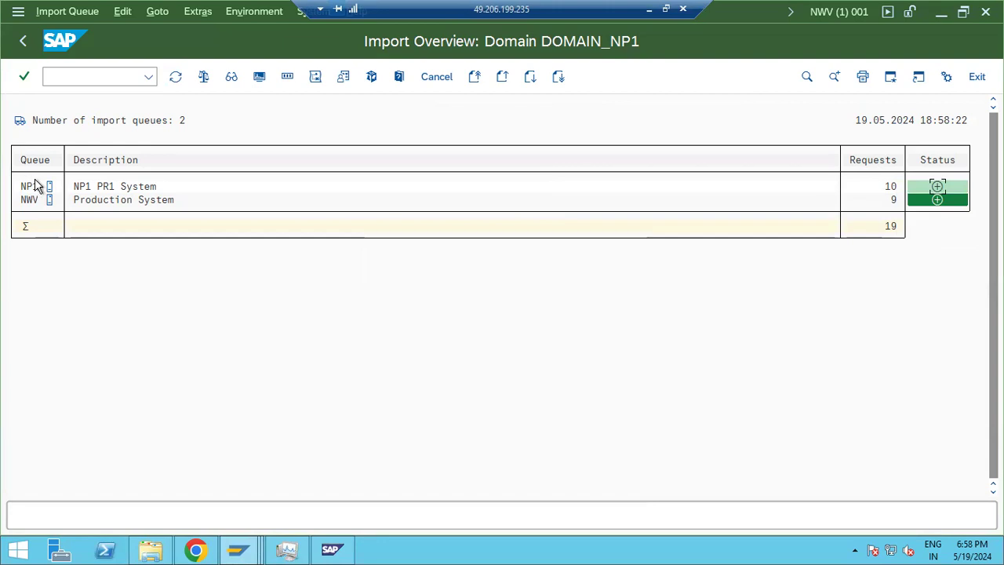
- Open the Transport Organizer with /nse01 and display the modifiable Workbench requests of user BASIS
{"action": "left_click", "coordinate": [244, 549]}
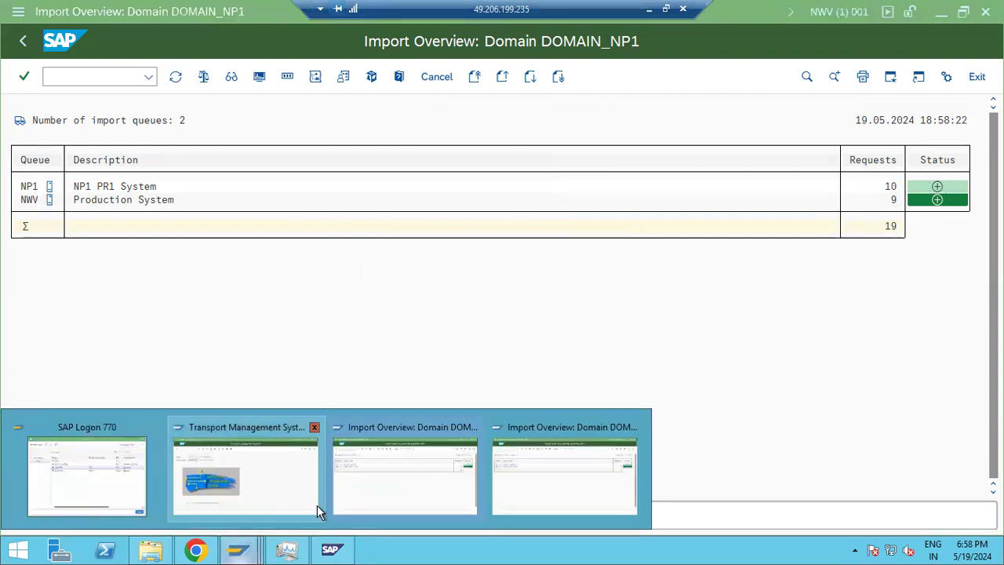
{"action": "left_click", "coordinate": [457, 484]}
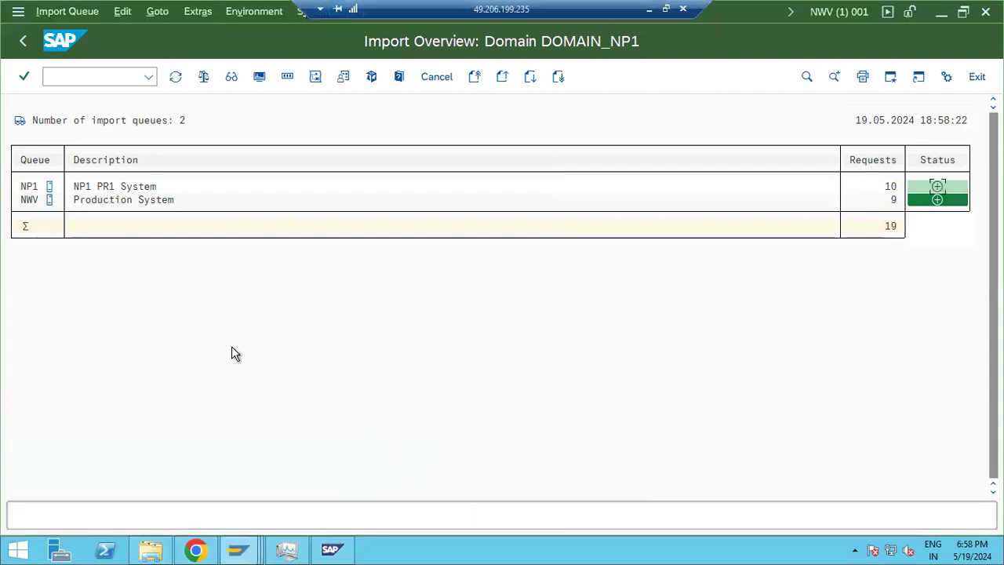
{"action": "left_click", "coordinate": [82, 79]}
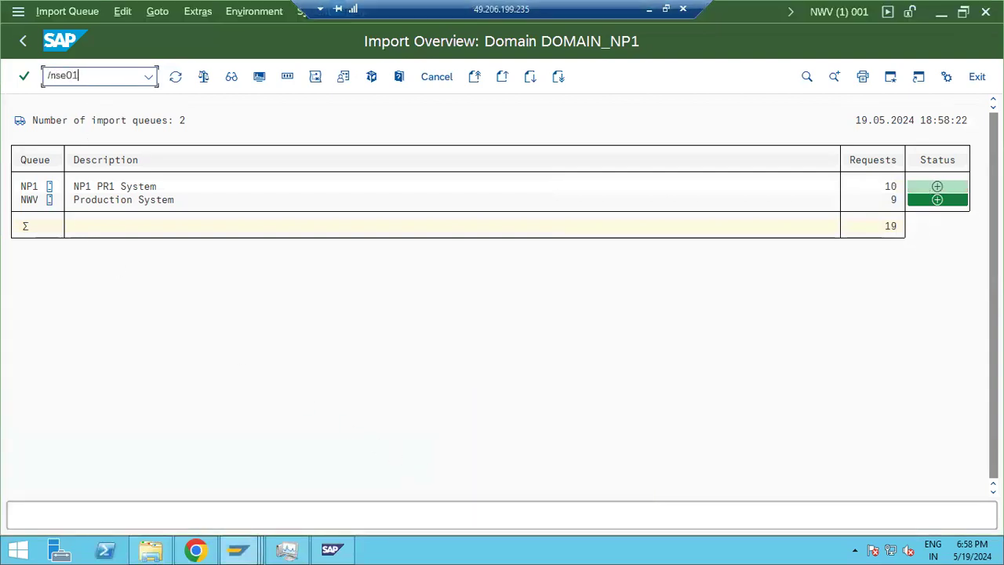
{"action": "key", "text": "Return"}
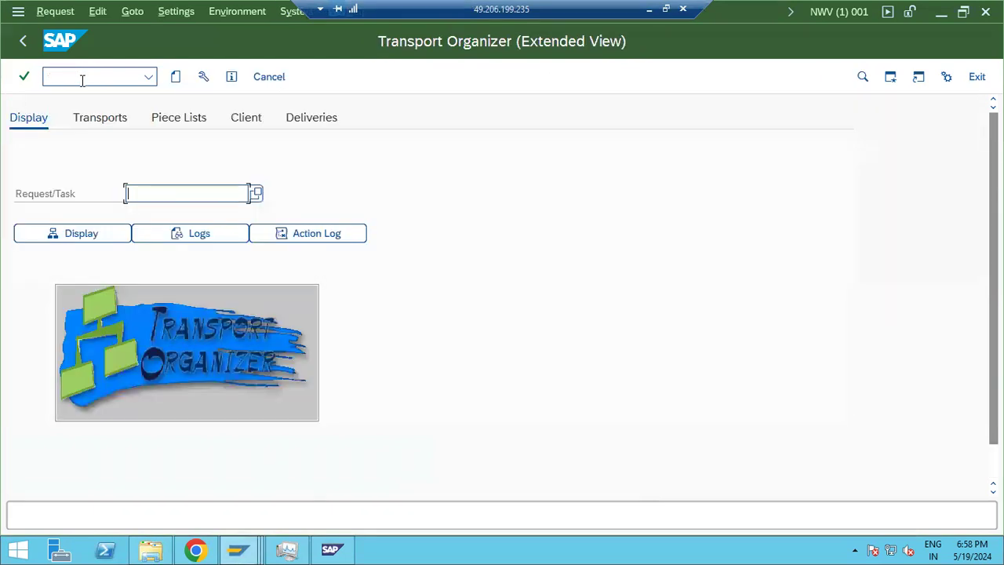
{"action": "left_click", "coordinate": [88, 119]}
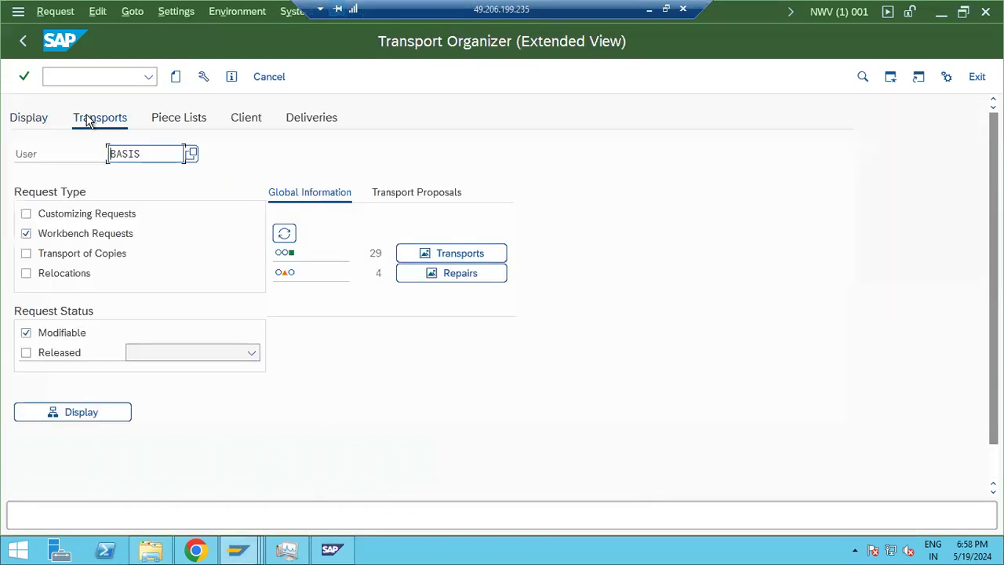
{"action": "left_click_drag", "start_coordinate": [148, 154], "coordinate": [108, 154]}
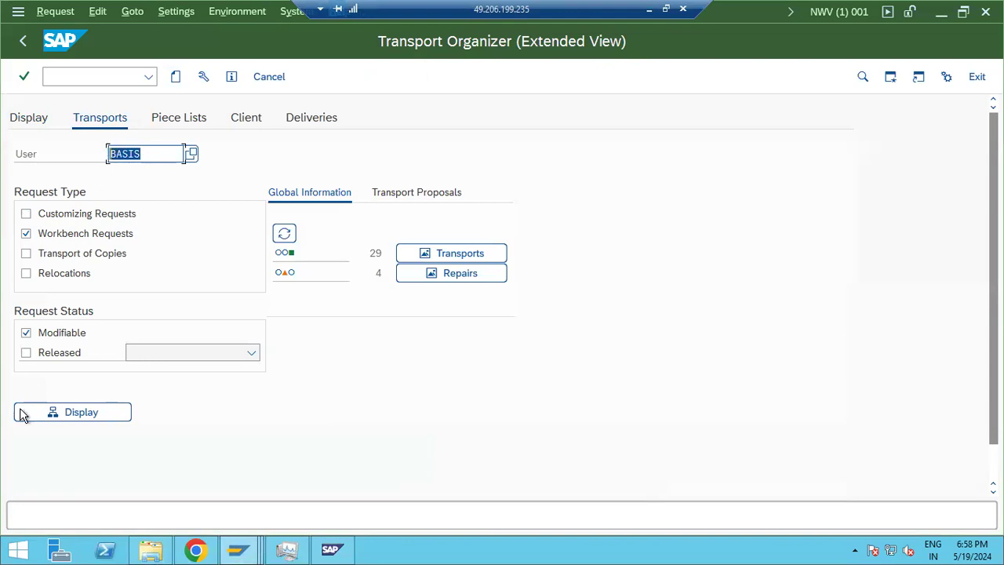
{"action": "left_click", "coordinate": [74, 414]}
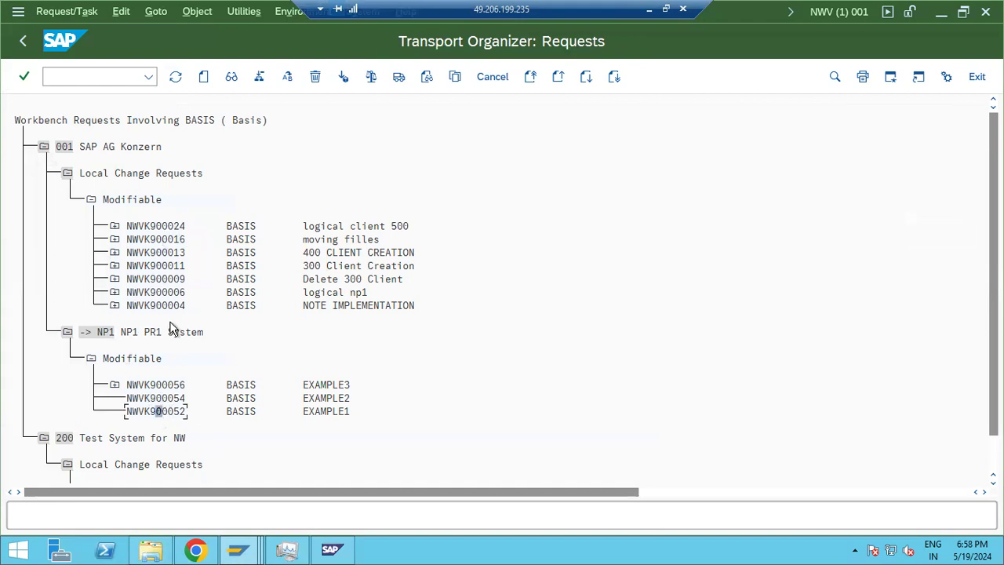
- Try to release the EXAMPLE1 request directly, and expand the EXAMPLE3 request before leaving the request list
{"action": "left_click", "coordinate": [399, 79]}
{"action": "left_click", "coordinate": [165, 400]}
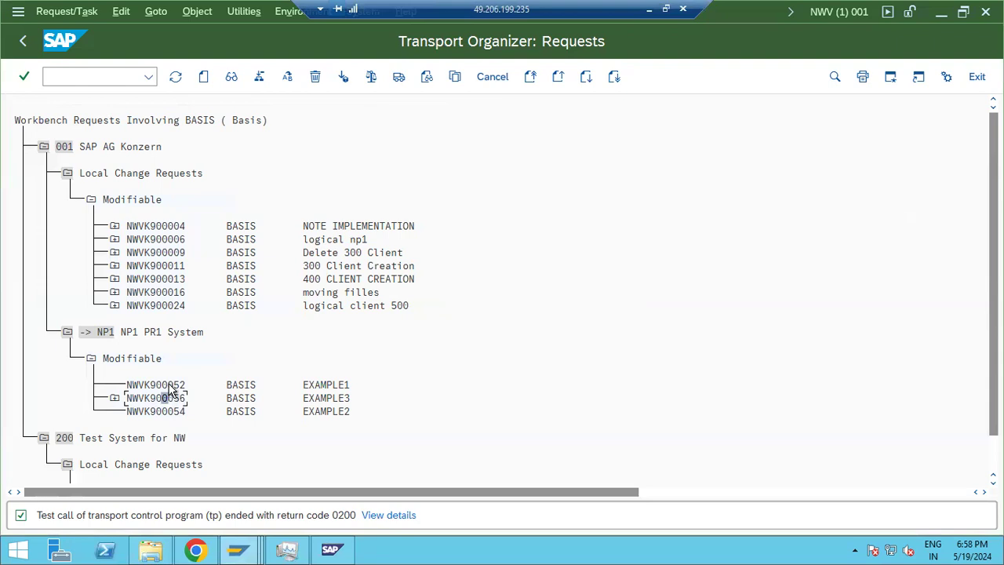
{"action": "left_click", "coordinate": [115, 399]}
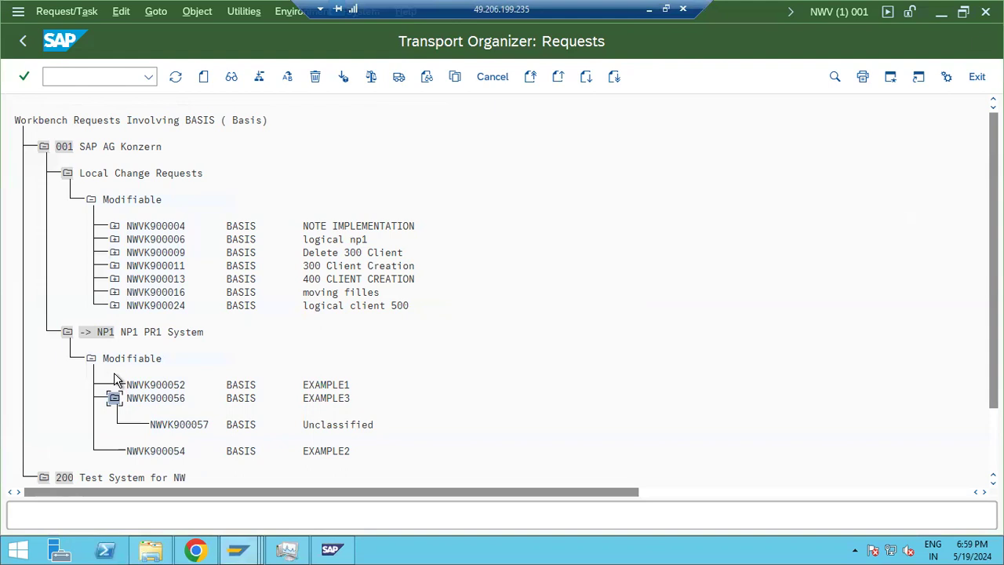
{"action": "left_click", "coordinate": [23, 41]}
- Switch to File Explorer and try to delete the log folder from E:\usr\sap\trans
{"action": "left_click", "coordinate": [150, 549]}
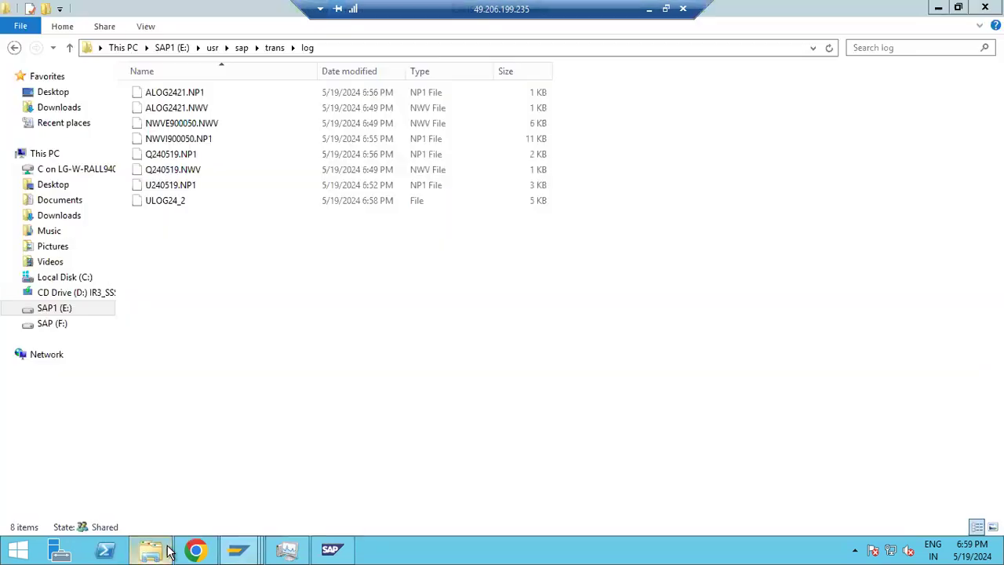
{"action": "left_click_drag", "start_coordinate": [277, 254], "coordinate": [166, 99]}
{"action": "left_click", "coordinate": [627, 180]}
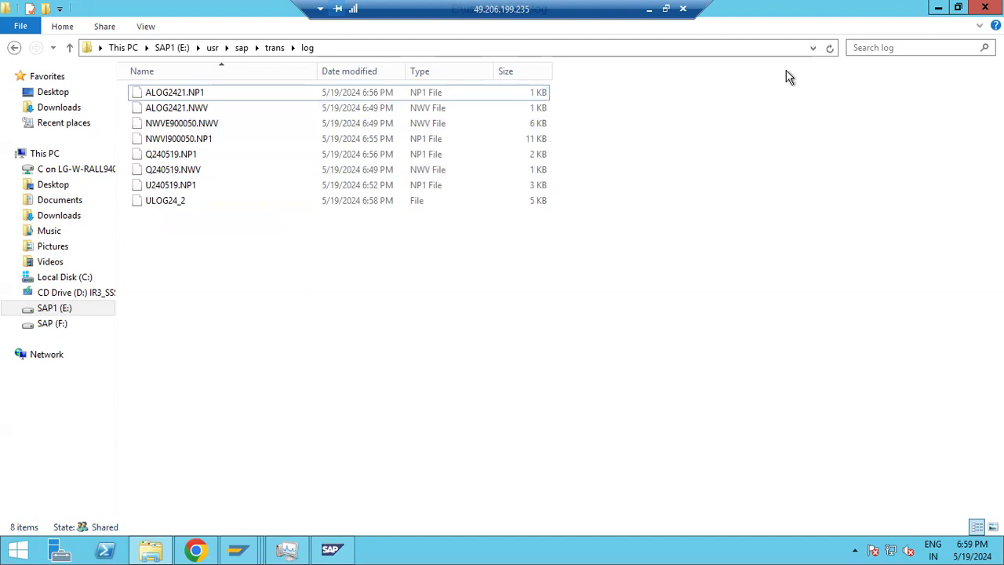
{"action": "key", "text": "alt+Up"}
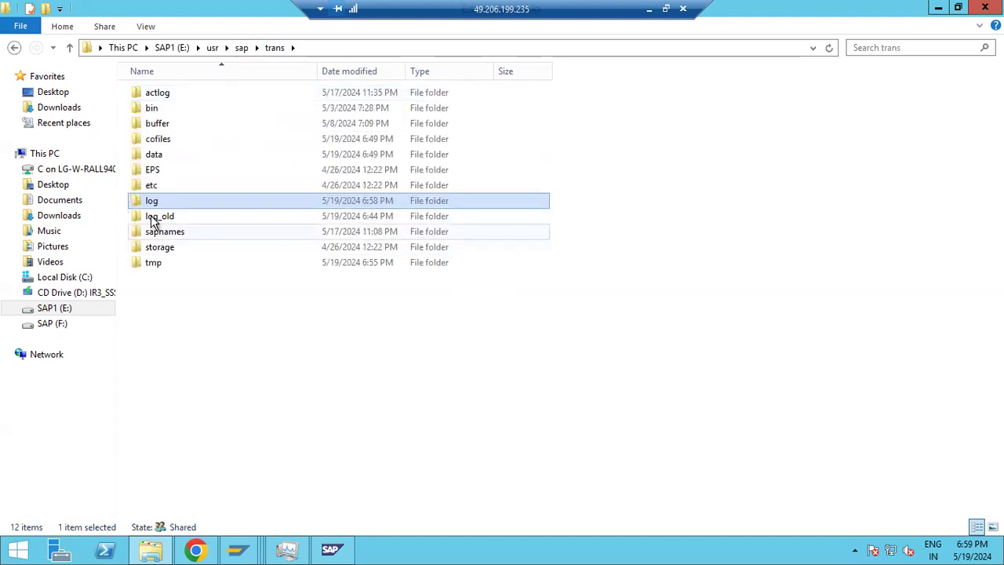
{"action": "right_click", "coordinate": [154, 201]}
{"action": "left_click", "coordinate": [200, 404]}
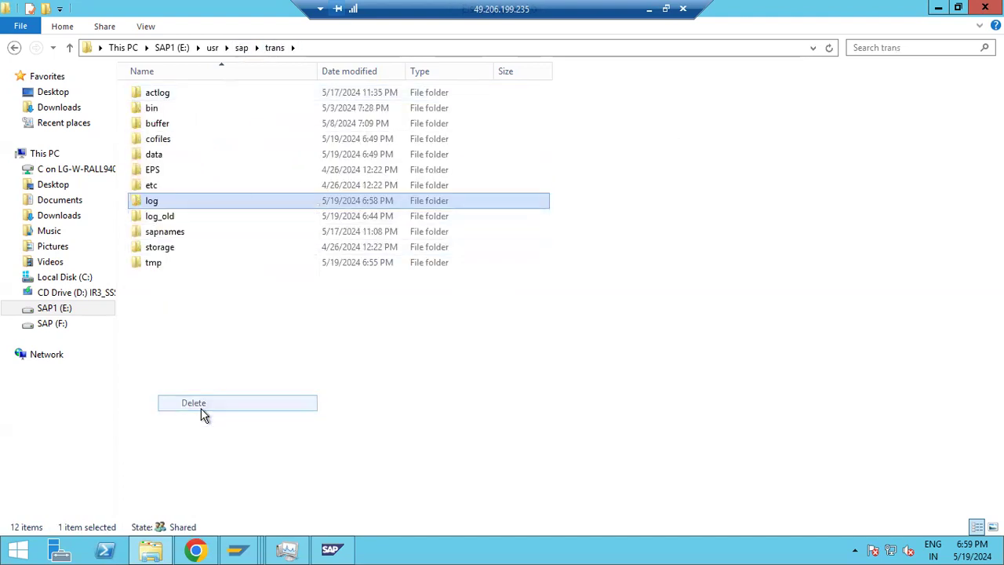
{"action": "left_click", "coordinate": [460, 243]}
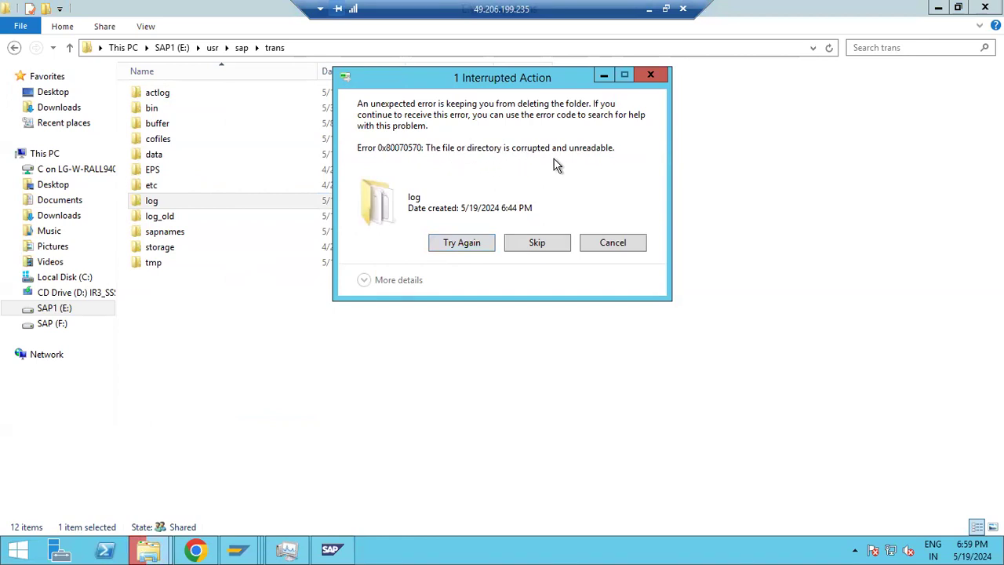
{"action": "left_click", "coordinate": [615, 242]}
- Rename the log folder in E:\usr\sap\trans to log_ol1
{"action": "right_click", "coordinate": [172, 204]}
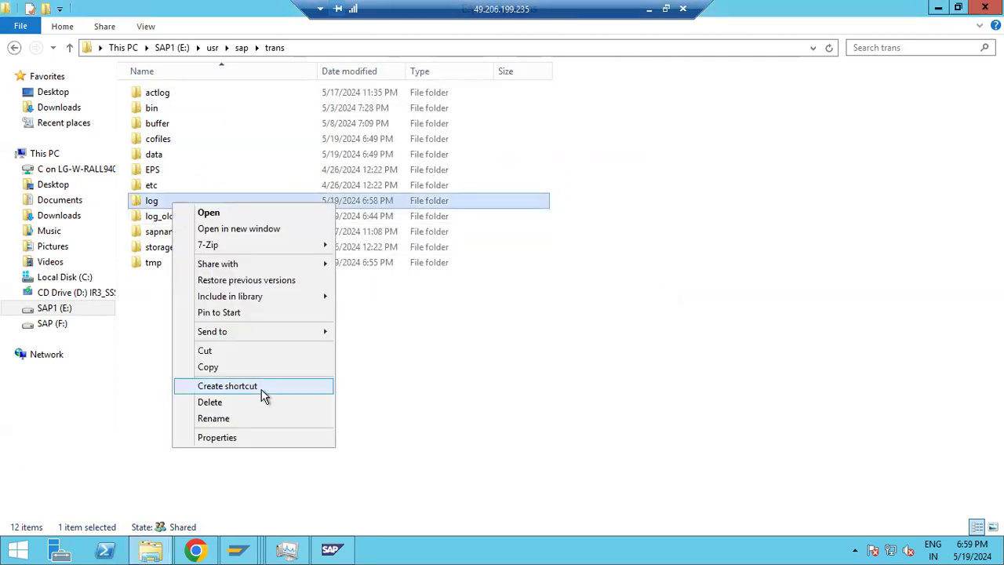
{"action": "left_click", "coordinate": [212, 421]}
{"action": "type", "text": "log_ol1"}
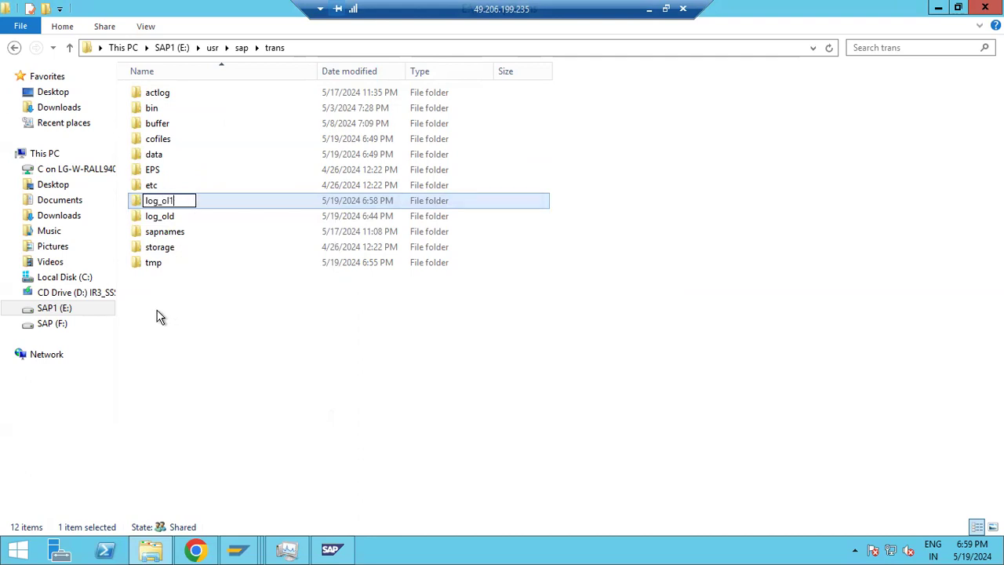
{"action": "left_click", "coordinate": [159, 316]}
- Try repeatedly to create a new folder in E:\usr\sap\trans, cancelling each attempt
{"action": "right_click", "coordinate": [202, 352]}
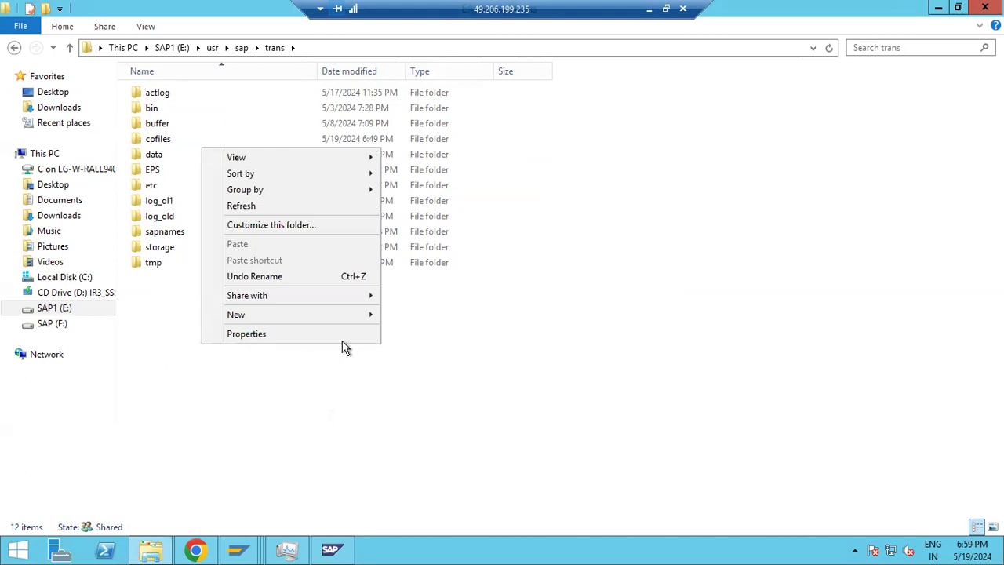
{"action": "mouse_move", "coordinate": [368, 315]}
{"action": "left_click", "coordinate": [406, 315]}
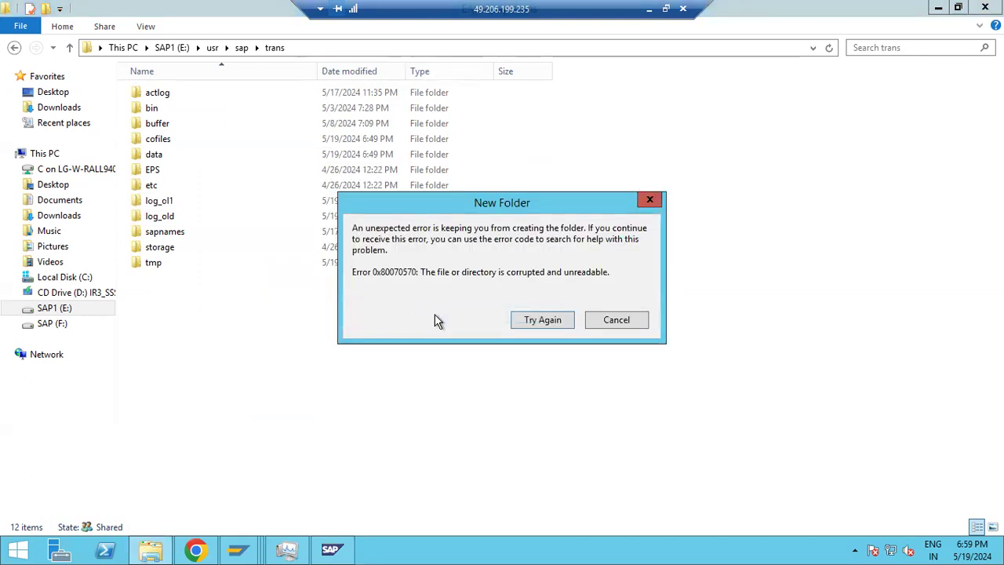
{"action": "left_click", "coordinate": [612, 320]}
{"action": "left_click_drag", "start_coordinate": [206, 342], "coordinate": [126, 383]}
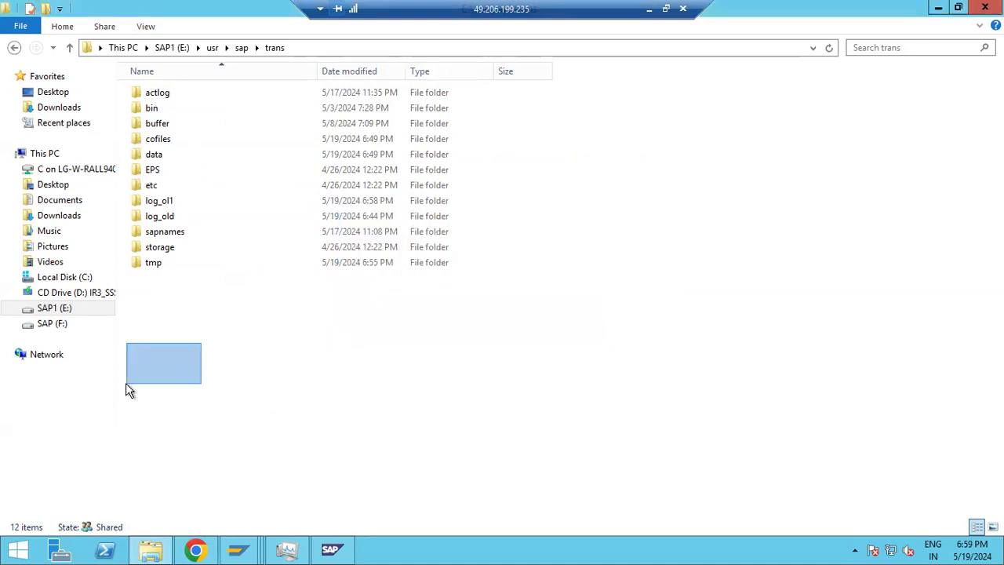
{"action": "right_click", "coordinate": [125, 383]}
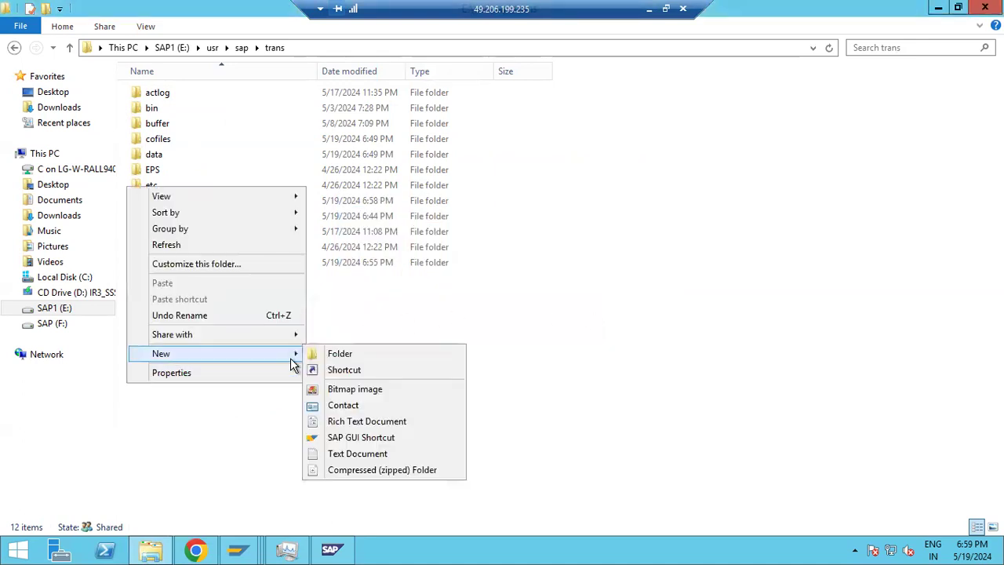
{"action": "left_click", "coordinate": [320, 352]}
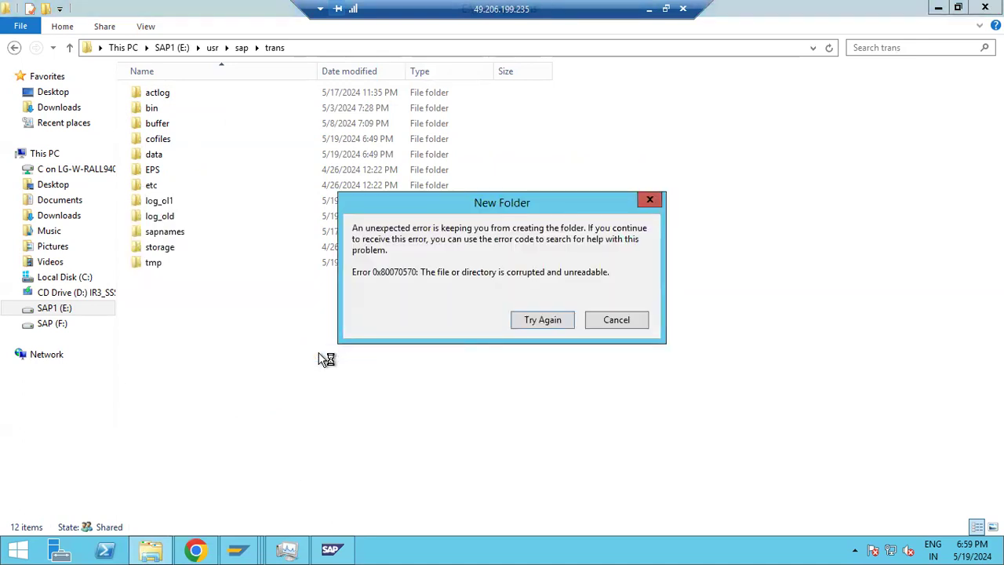
{"action": "left_click", "coordinate": [619, 321]}
{"action": "right_click", "coordinate": [218, 329]}
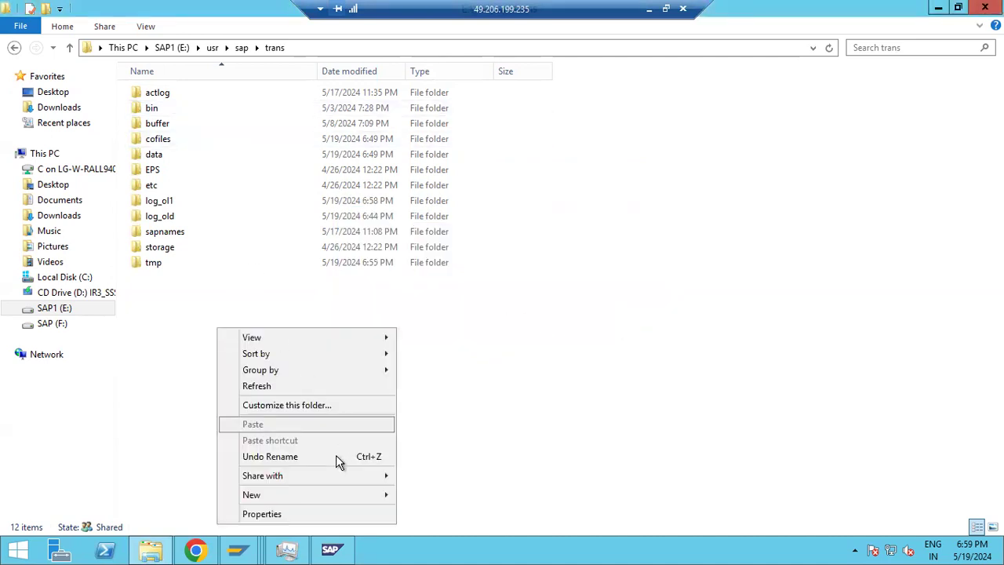
{"action": "mouse_move", "coordinate": [386, 495]}
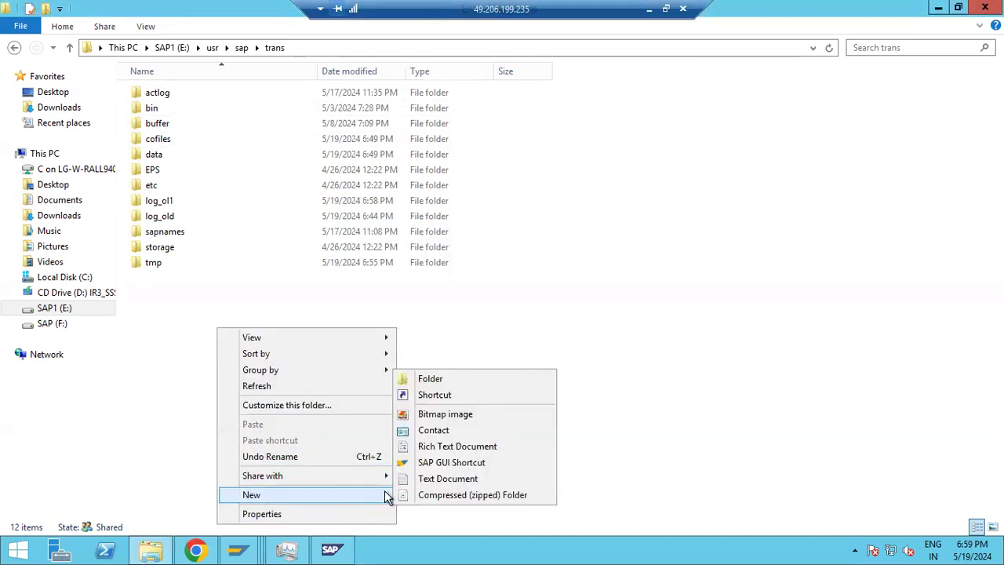
{"action": "left_click", "coordinate": [439, 380]}
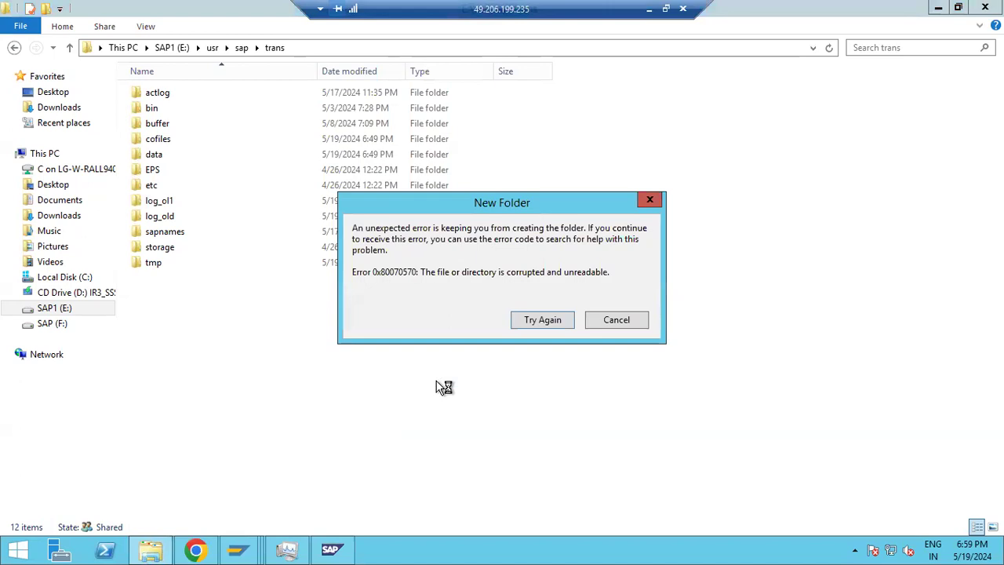
{"action": "left_click", "coordinate": [534, 319]}
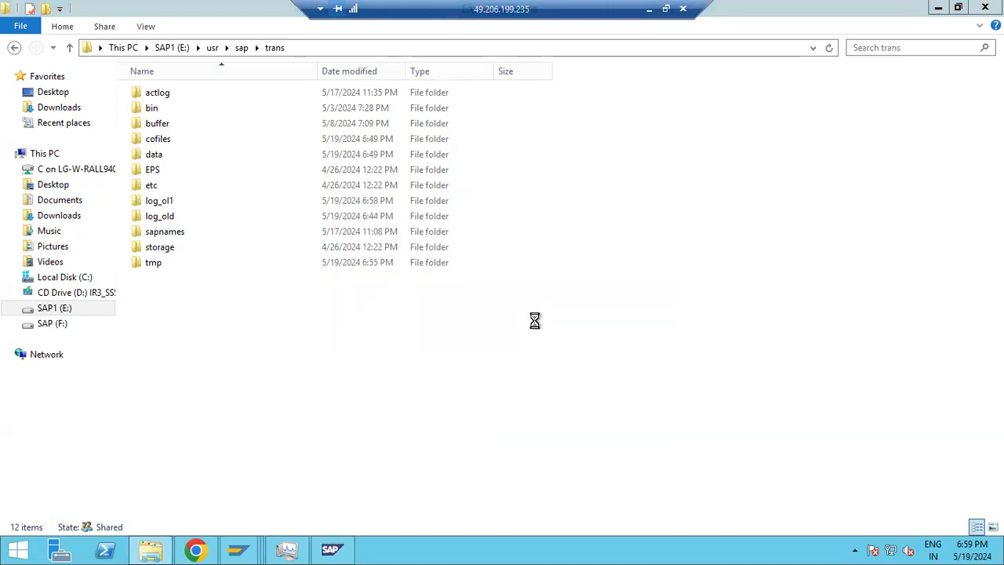
{"action": "left_click", "coordinate": [534, 319]}
{"action": "left_click", "coordinate": [534, 319]}
{"action": "left_click", "coordinate": [628, 319]}
- Create a new folder named log in the Downloads folder
{"action": "left_click", "coordinate": [63, 109]}
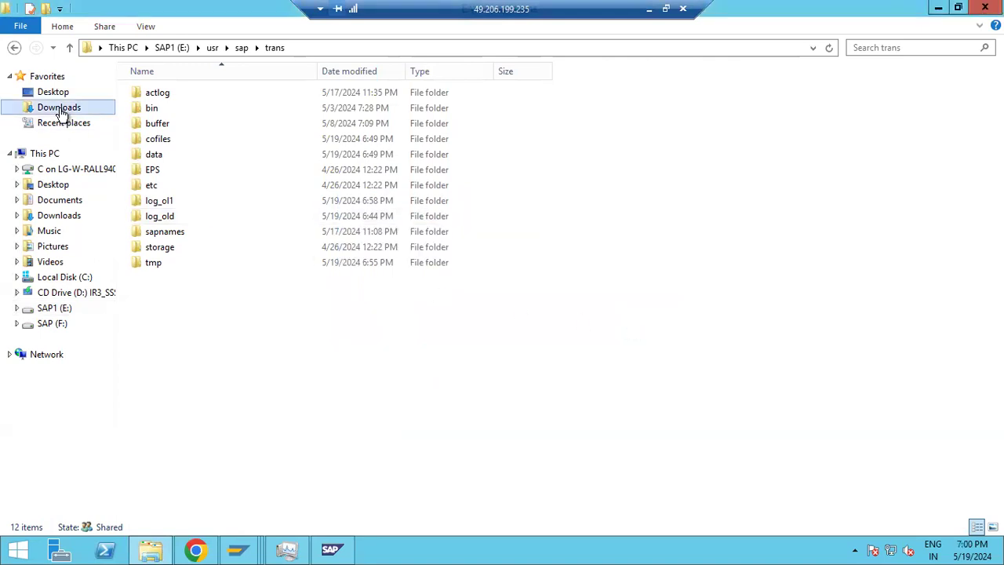
{"action": "right_click", "coordinate": [227, 245]}
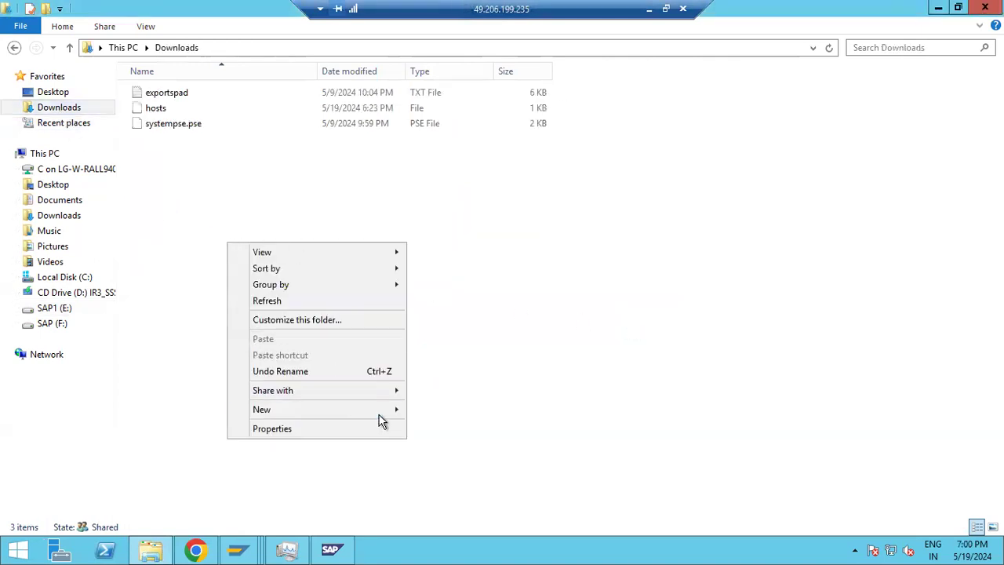
{"action": "mouse_move", "coordinate": [382, 412]}
{"action": "left_click", "coordinate": [418, 407]}
{"action": "key", "text": "BackSpace"}
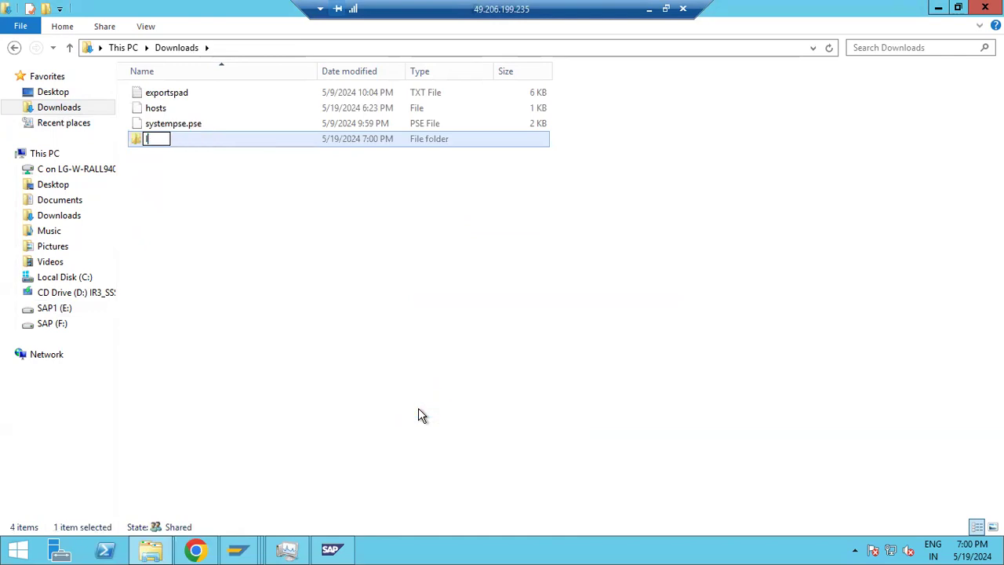
{"action": "type", "text": "log"}
{"action": "left_click", "coordinate": [418, 408]}
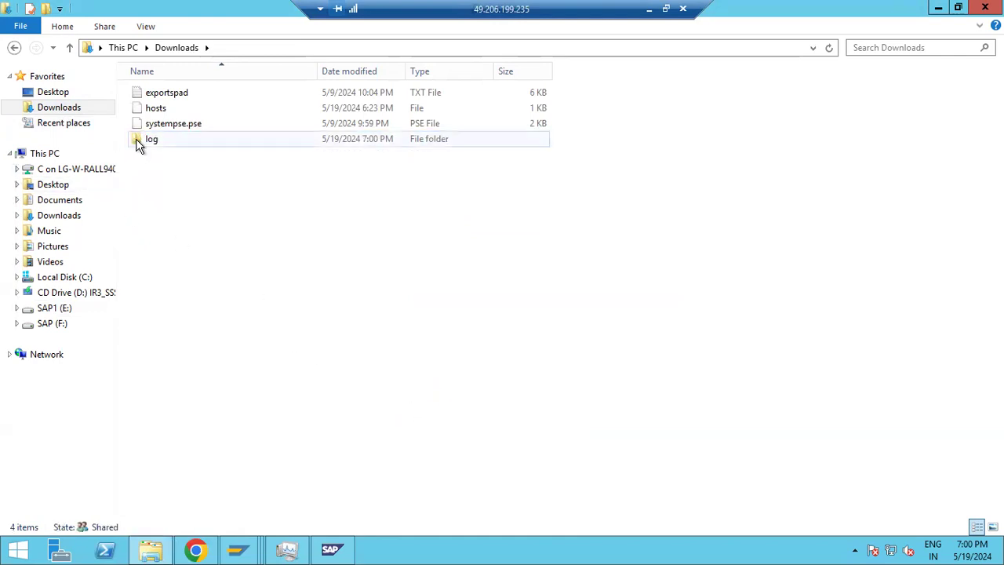
- Try to copy the log folder from Downloads into E:\usr\sap\trans, cancelling the copy
{"action": "right_click", "coordinate": [138, 145]}
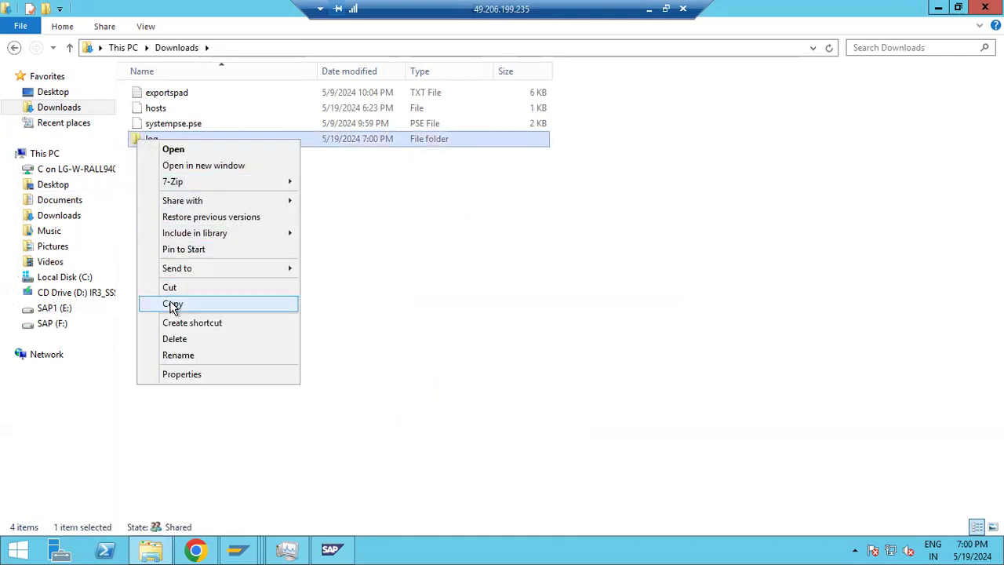
{"action": "left_click", "coordinate": [169, 304]}
{"action": "left_click", "coordinate": [14, 47]}
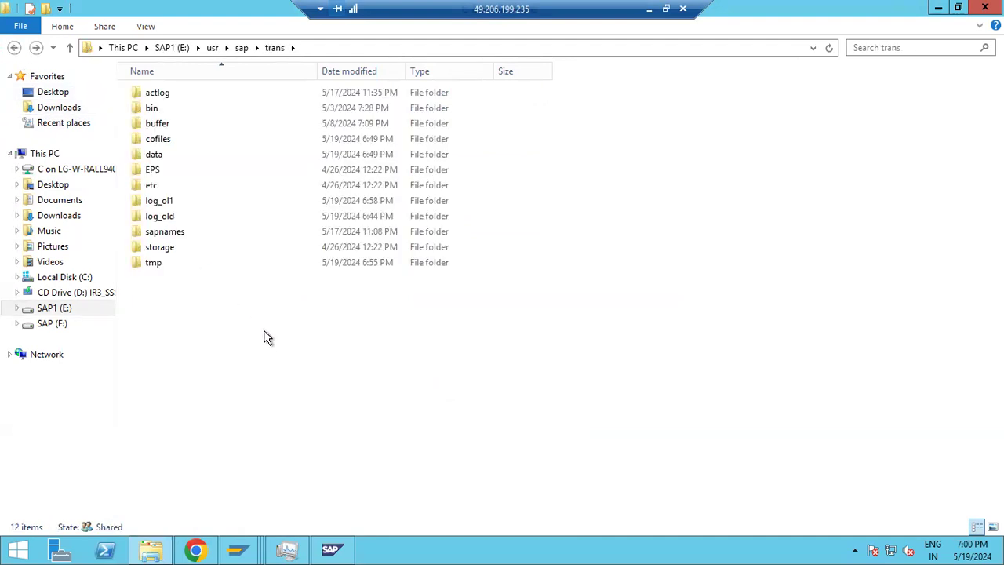
{"action": "key", "text": "ctrl+v"}
{"action": "left_click", "coordinate": [451, 247]}
{"action": "left_click", "coordinate": [451, 246]}
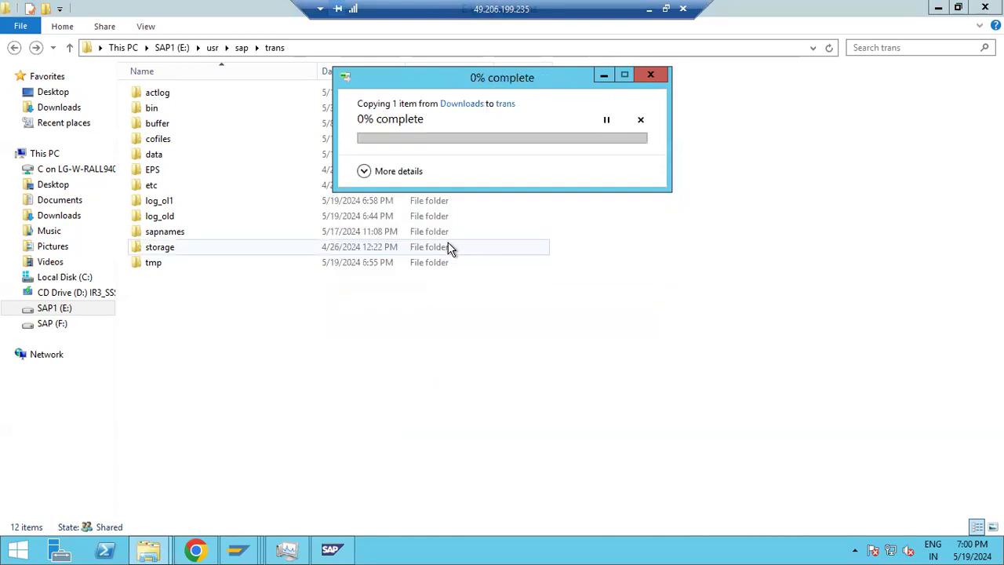
{"action": "left_click", "coordinate": [630, 242]}
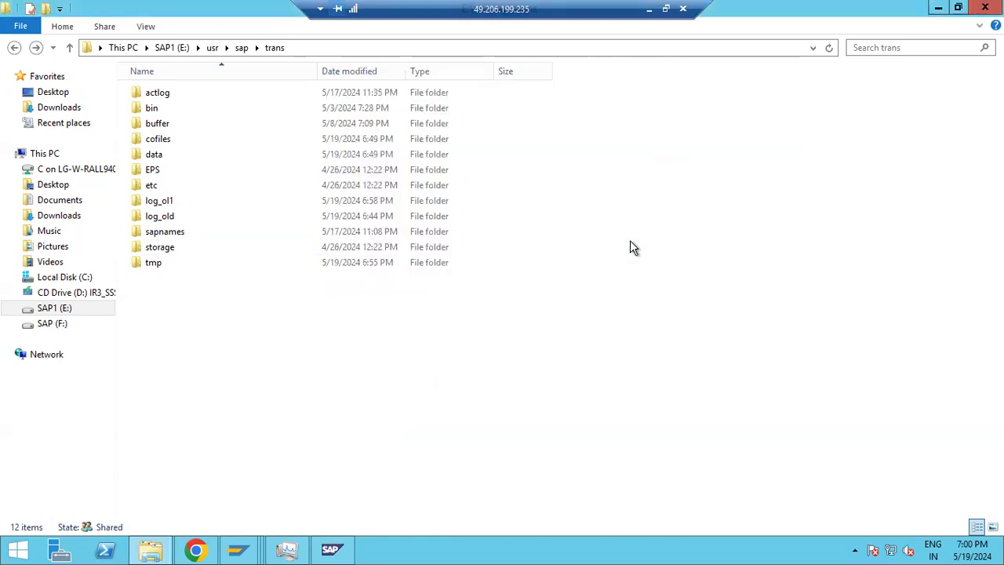
- Go up to E:\usr\sap and try to create a new folder there, cancelling the attempt
{"action": "key", "text": "alt+Up"}
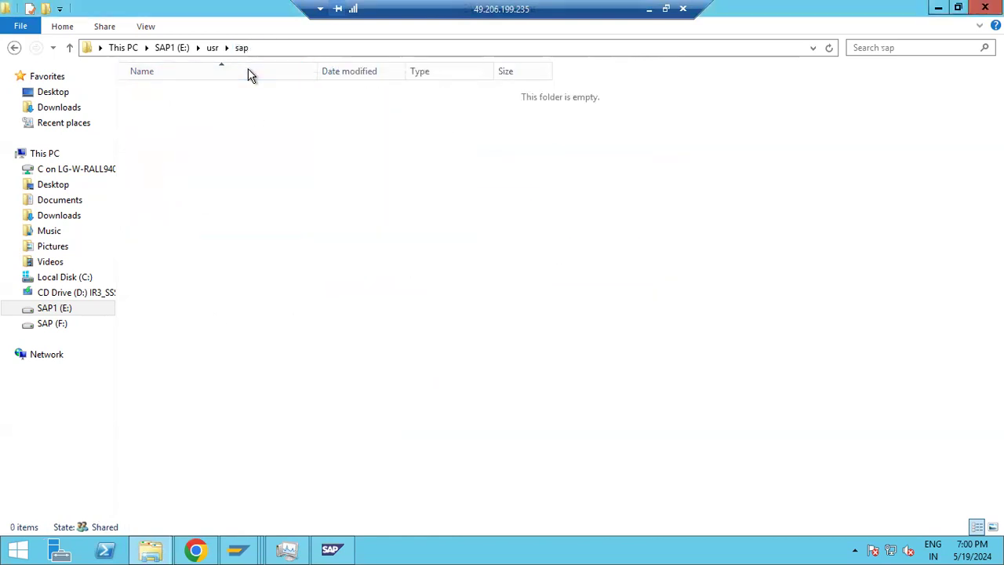
{"action": "right_click", "coordinate": [185, 256]}
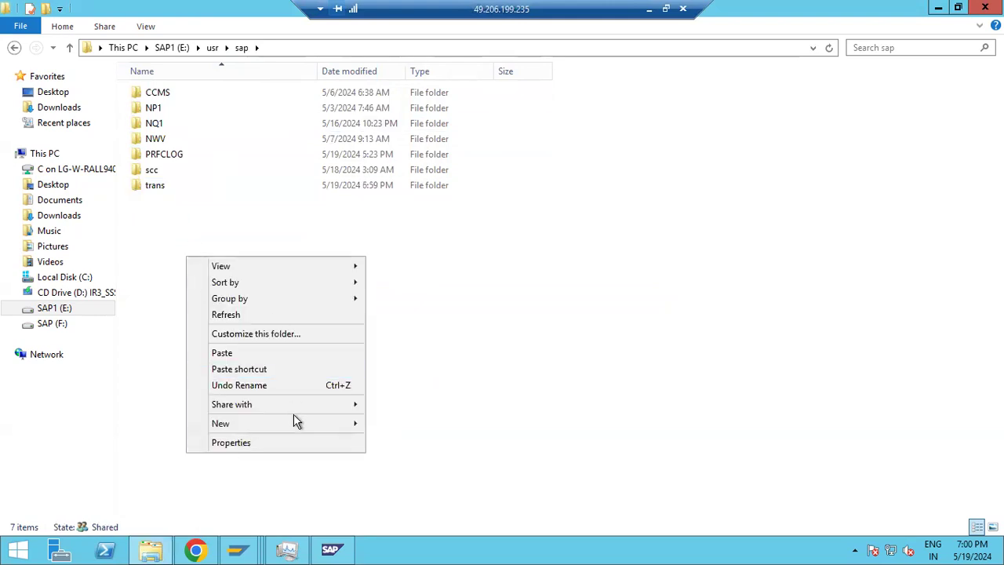
{"action": "mouse_move", "coordinate": [345, 423]}
{"action": "left_click", "coordinate": [385, 424]}
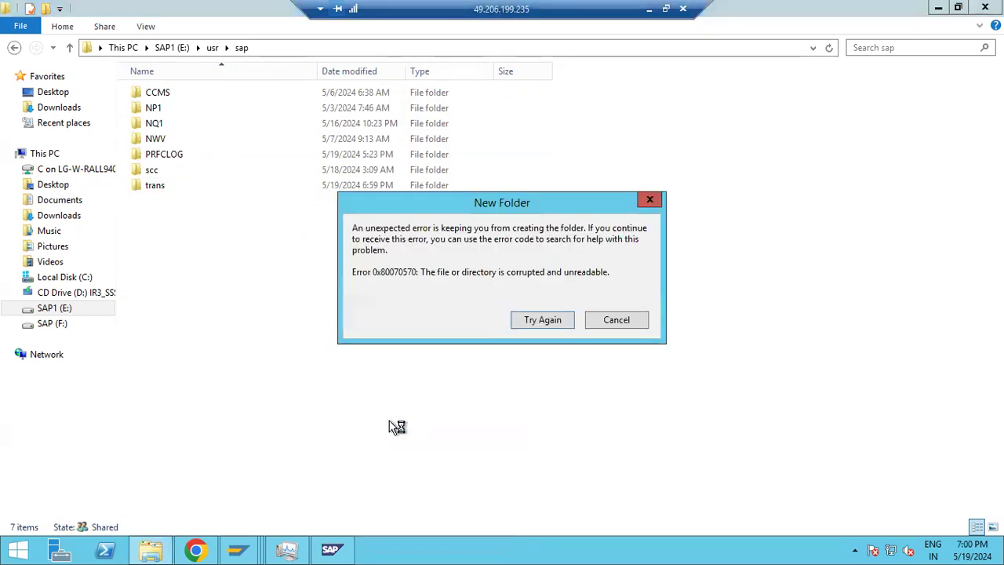
{"action": "left_click", "coordinate": [625, 322]}
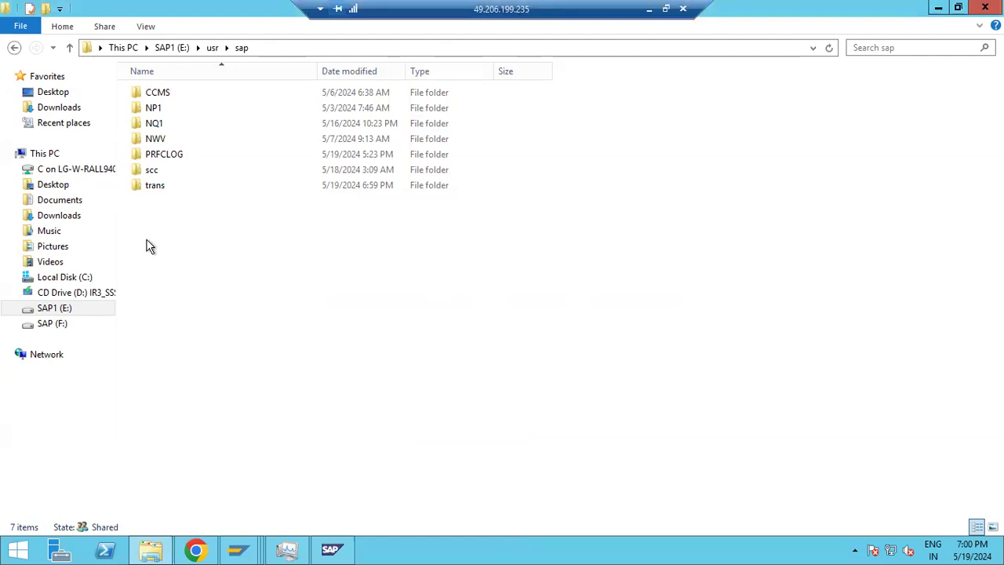
- Try to delete the trans folder from E:\usr\sap, cancelling the interrupted deletion
{"action": "right_click", "coordinate": [164, 188]}
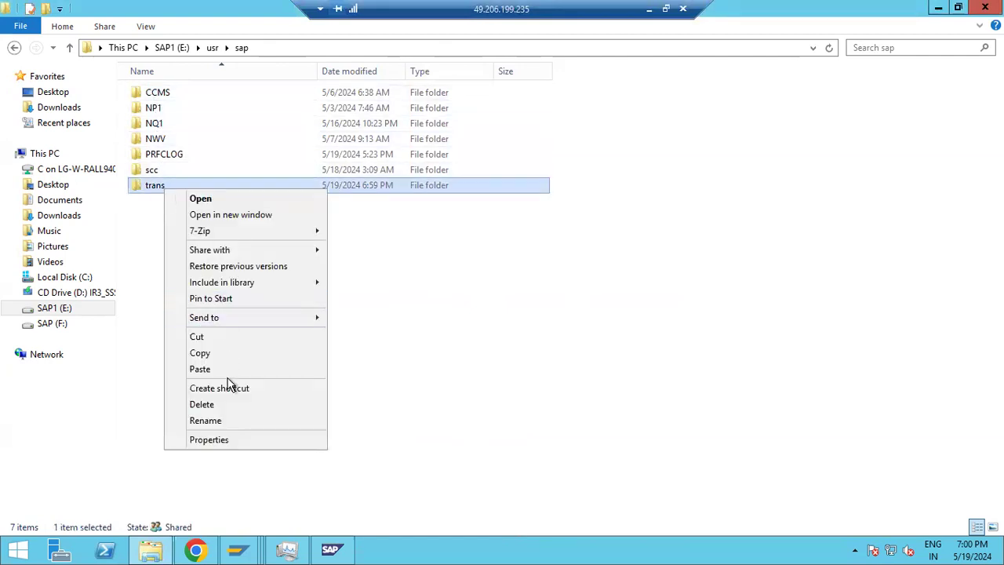
{"action": "left_click", "coordinate": [217, 405]}
{"action": "left_click", "coordinate": [453, 243]}
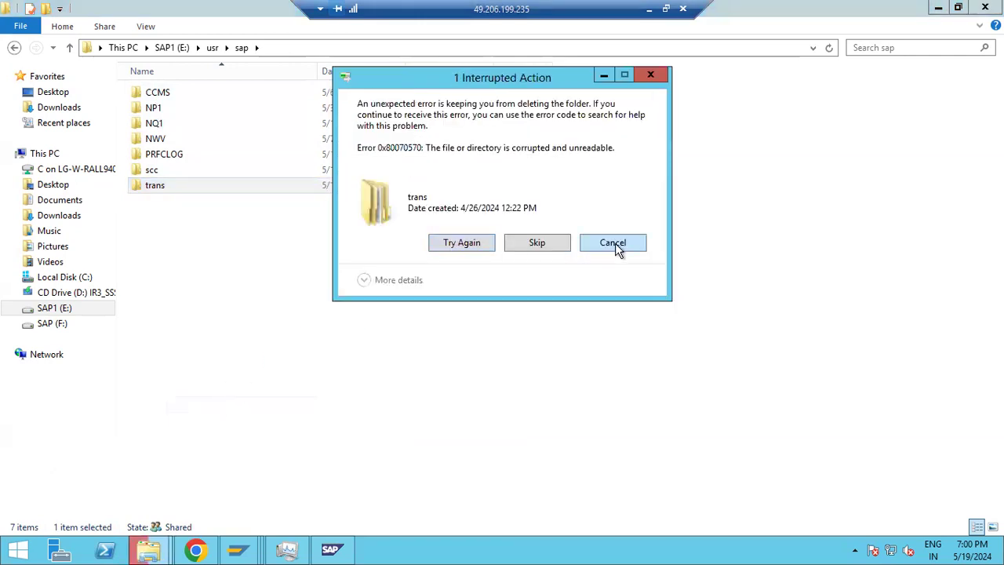
{"action": "left_click", "coordinate": [614, 243]}
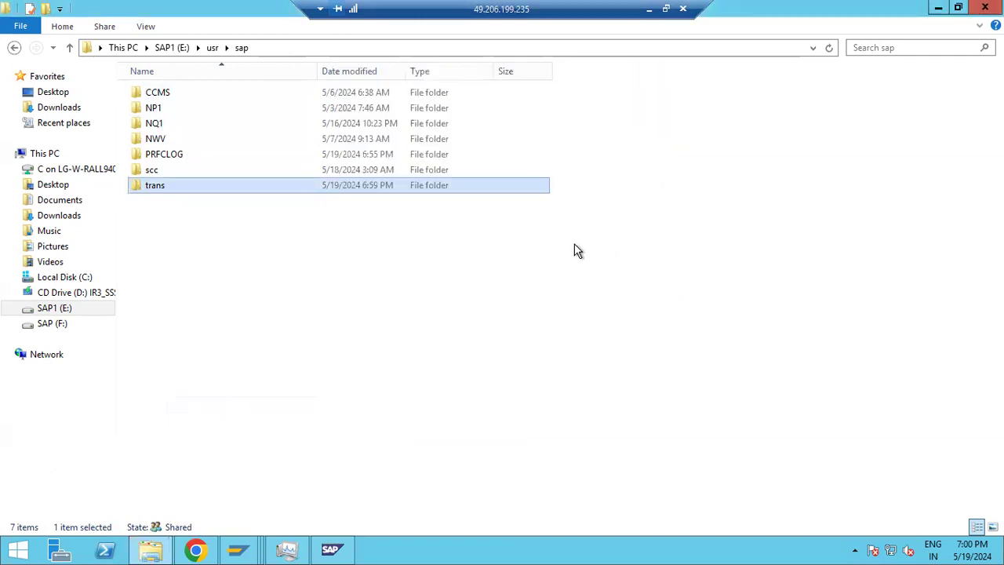
- Try to create a new folder in E:\usr\sap\NWV, cancel the attempt and return to This PC
{"action": "double_click", "coordinate": [155, 140]}
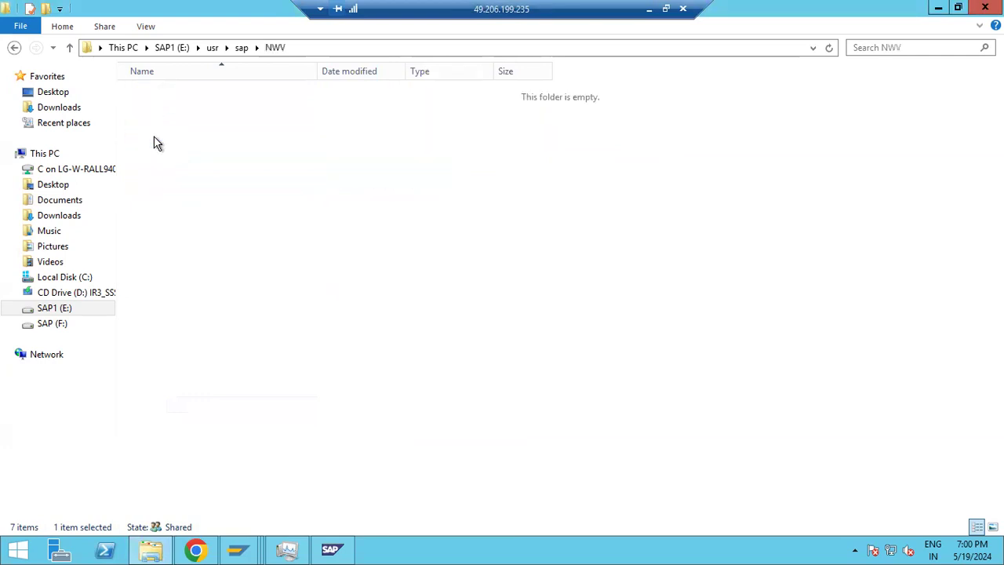
{"action": "right_click", "coordinate": [194, 242]}
{"action": "mouse_move", "coordinate": [348, 409]}
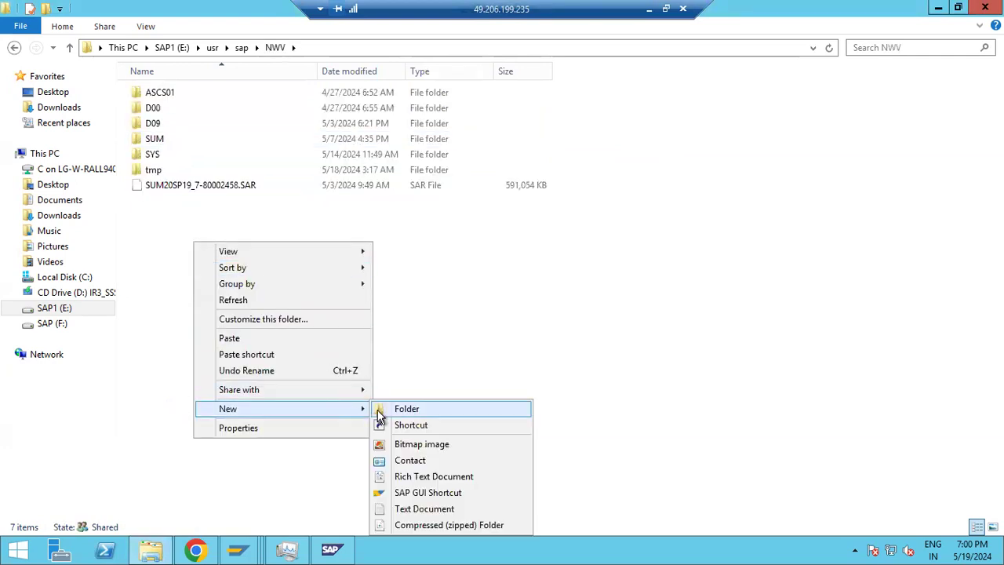
{"action": "left_click", "coordinate": [414, 409]}
{"action": "left_click", "coordinate": [614, 322]}
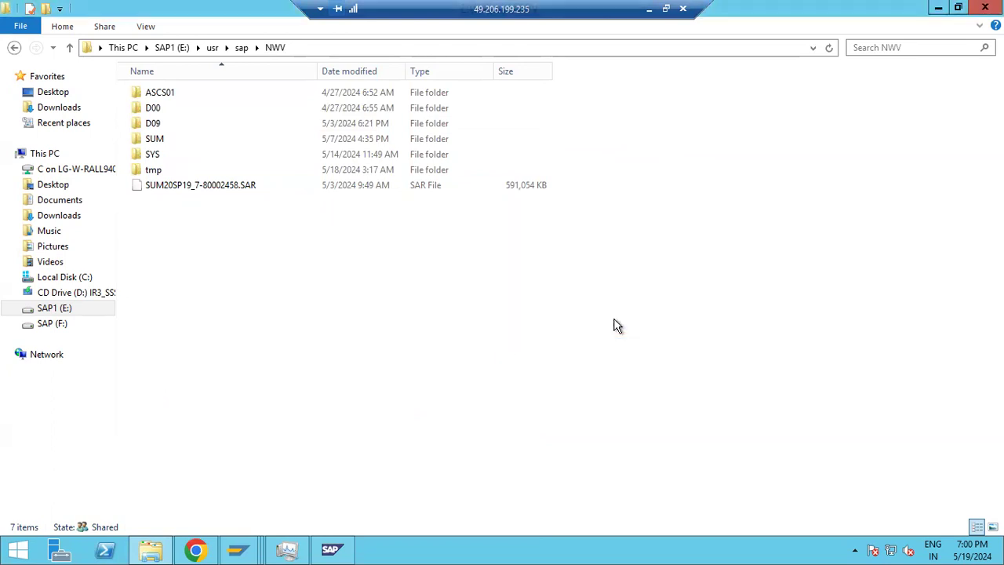
{"action": "left_click", "coordinate": [44, 154]}
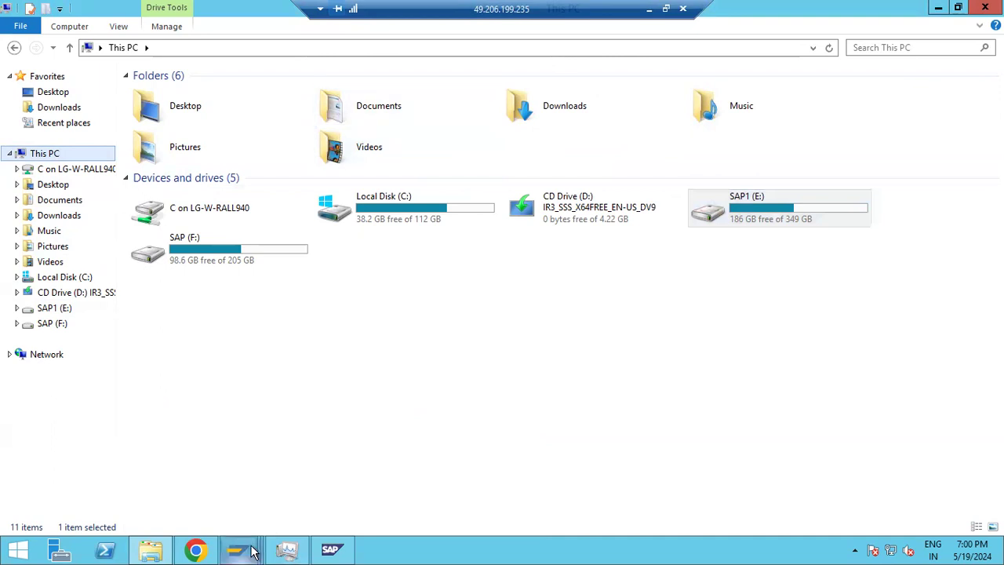
- Switch to SAP's Import Overview for DOMAIN_NP1 and open the NP1 import queue
{"action": "mouse_move", "coordinate": [250, 549]}
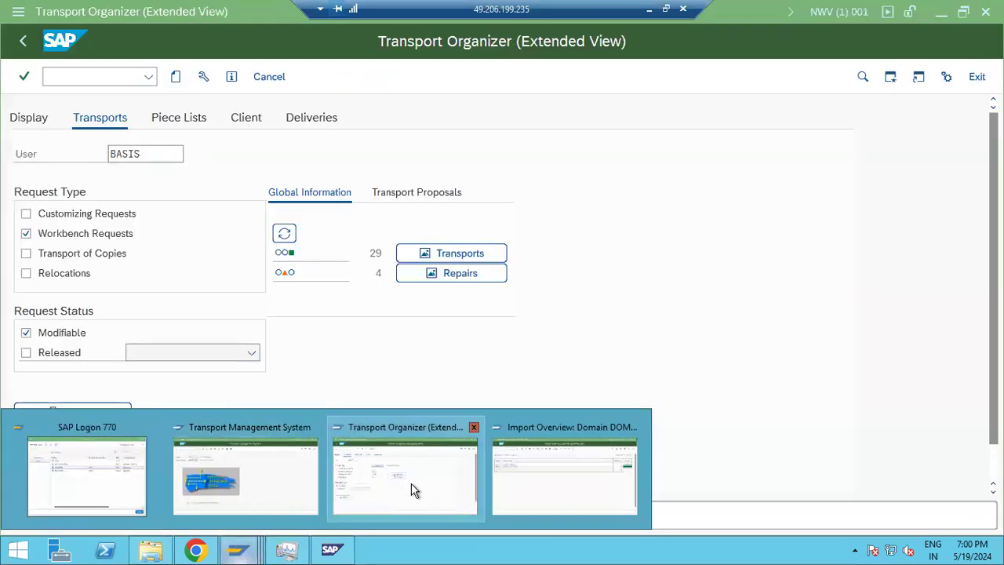
{"action": "left_click", "coordinate": [580, 491]}
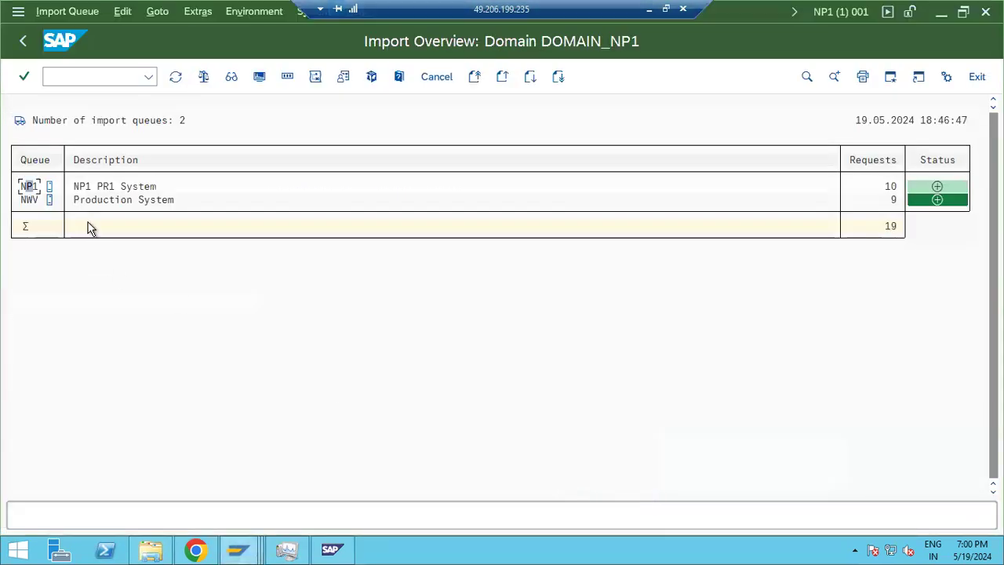
{"action": "double_click", "coordinate": [32, 191]}
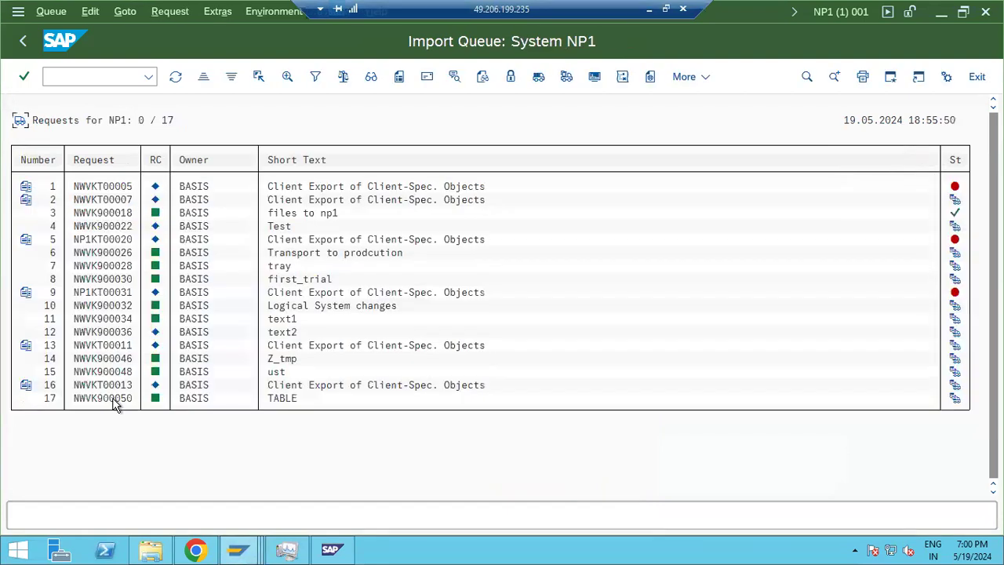
- Try to import request NWVK900050 into NP1 client 003 with the re-import, overwrite originals, overwrite unconfirmed repairs and ignore invalid component version options
{"action": "left_click", "coordinate": [567, 77]}
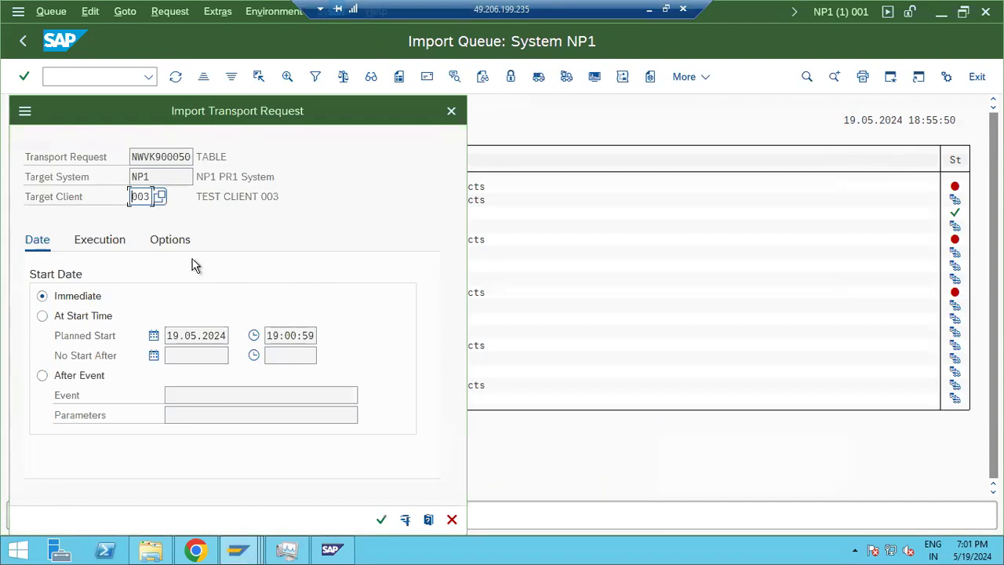
{"action": "left_click", "coordinate": [178, 252]}
{"action": "left_click", "coordinate": [100, 316]}
{"action": "left_click", "coordinate": [99, 336]}
{"action": "left_click", "coordinate": [99, 356]}
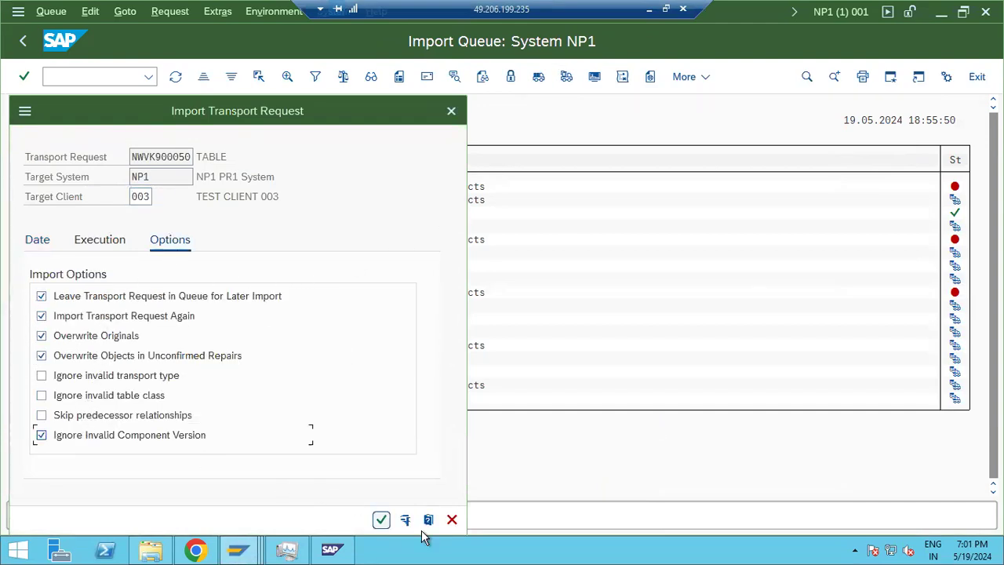
{"action": "left_click", "coordinate": [381, 519]}
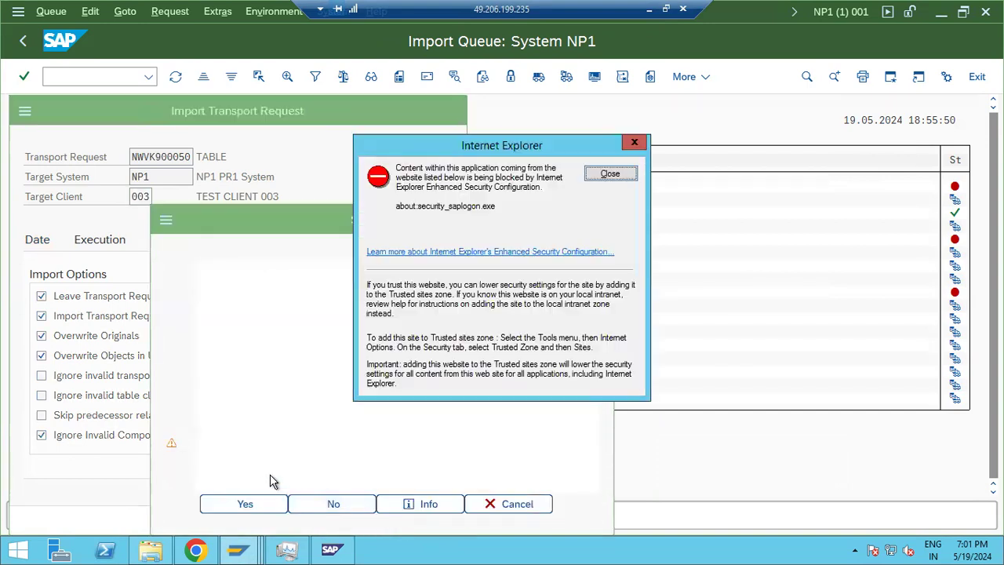
{"action": "left_click", "coordinate": [246, 511]}
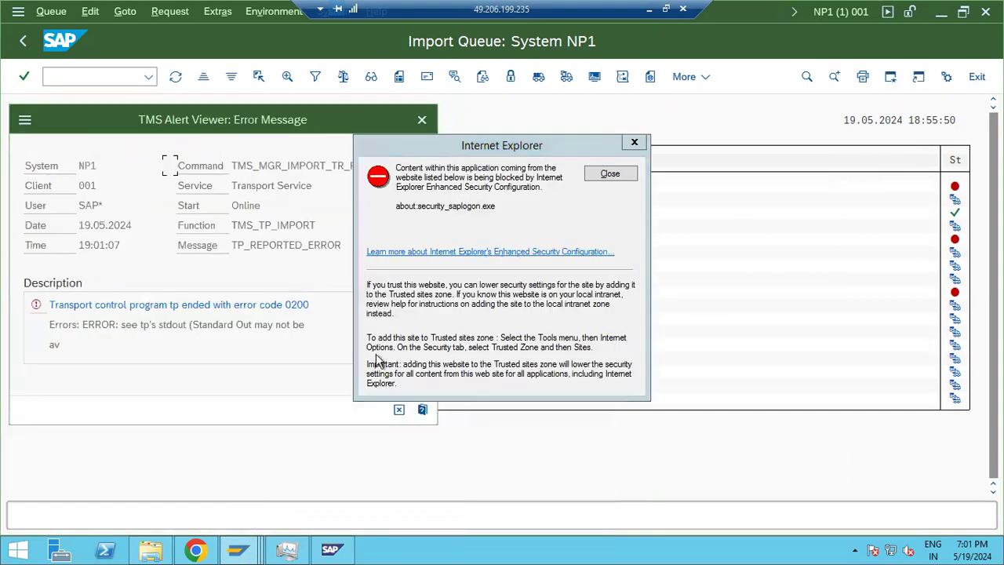
- Dismiss the Internet Explorer security notice, read the TMS Alert Viewer error description and close the viewer
{"action": "left_click", "coordinate": [610, 175]}
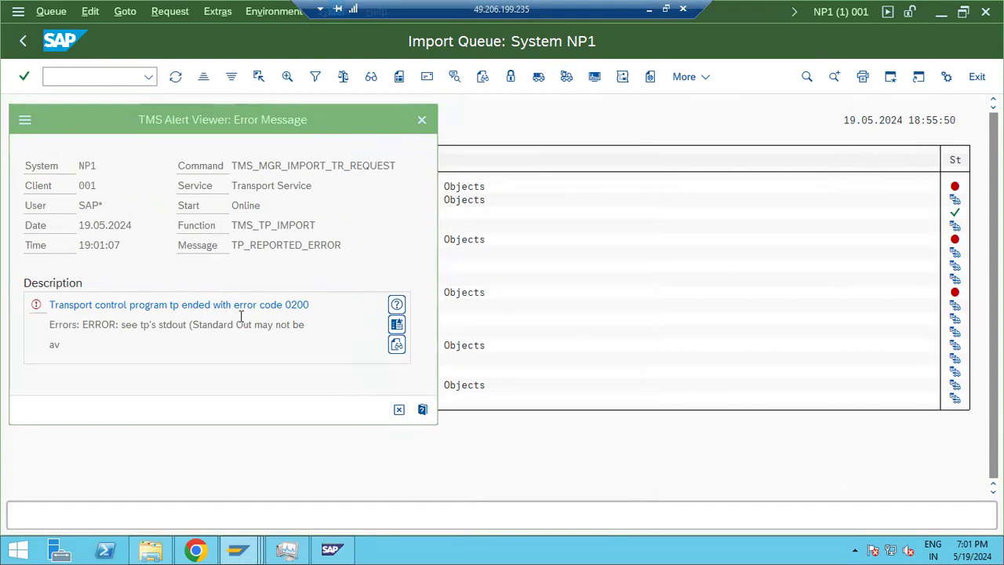
{"action": "left_click_drag", "start_coordinate": [241, 315], "coordinate": [272, 315]}
{"action": "left_click", "coordinate": [399, 409]}
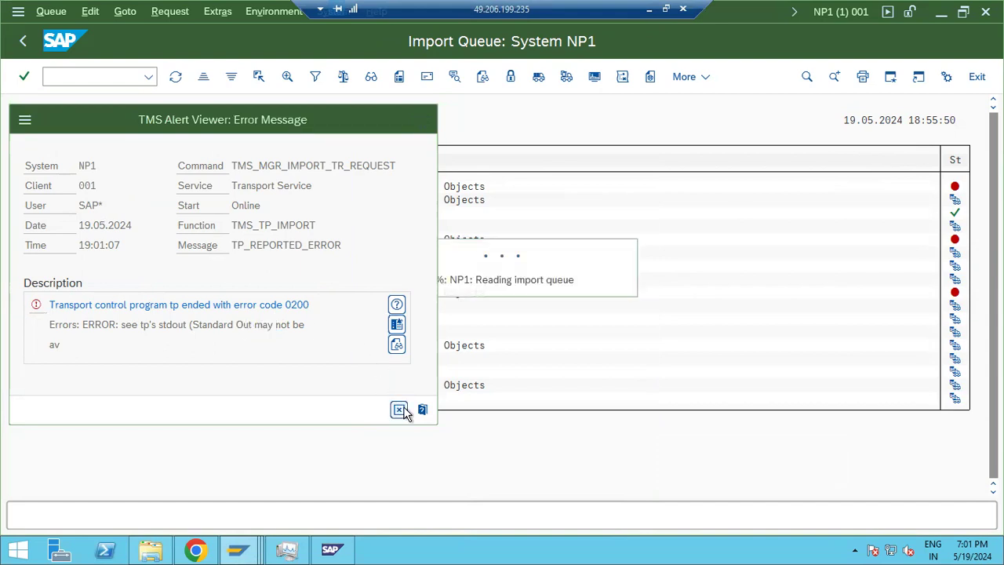
{"action": "left_click", "coordinate": [419, 118]}
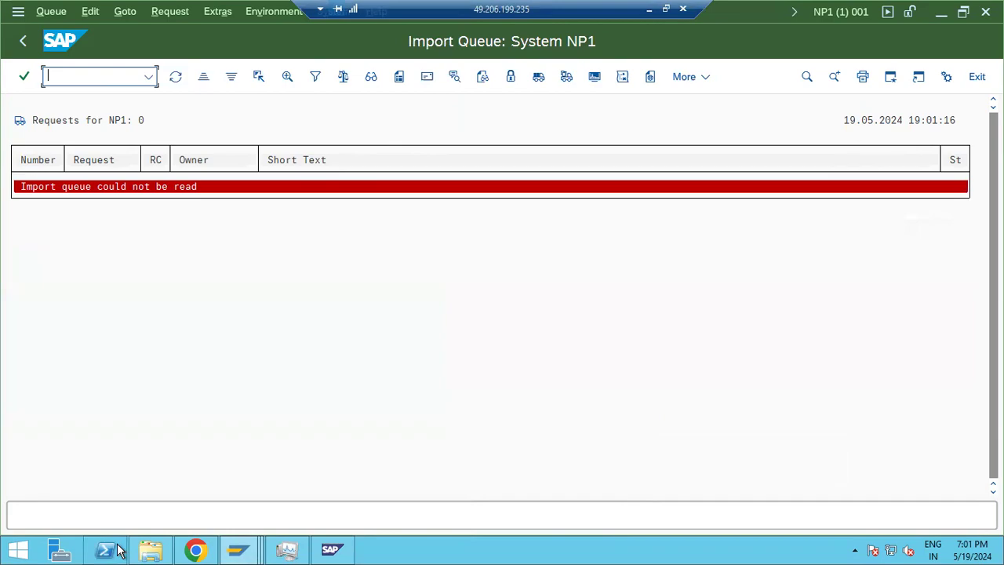
- Switch to File Explorer and view the contents of the SAP1 (E:) drive
{"action": "left_click", "coordinate": [151, 549]}
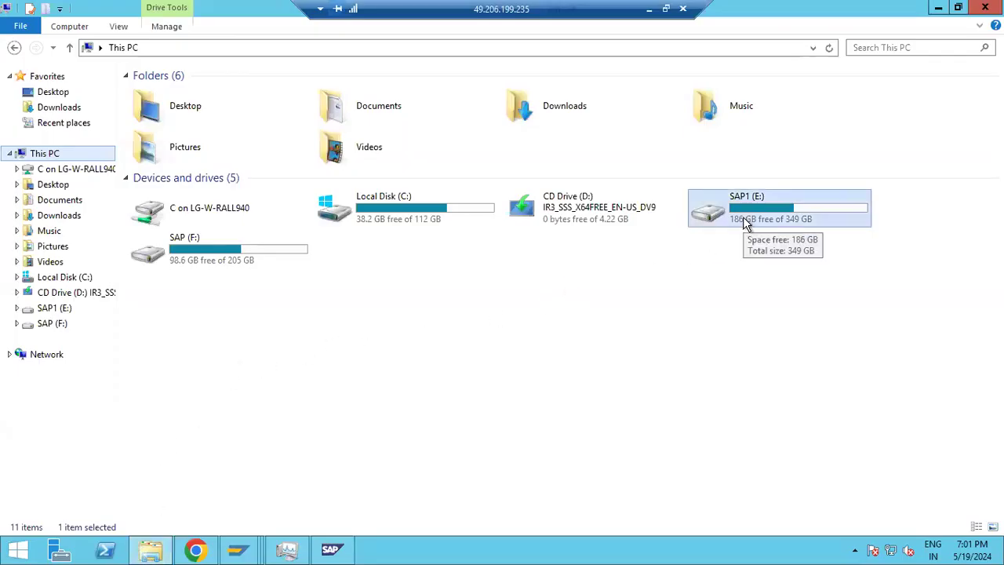
{"action": "double_click", "coordinate": [742, 216]}
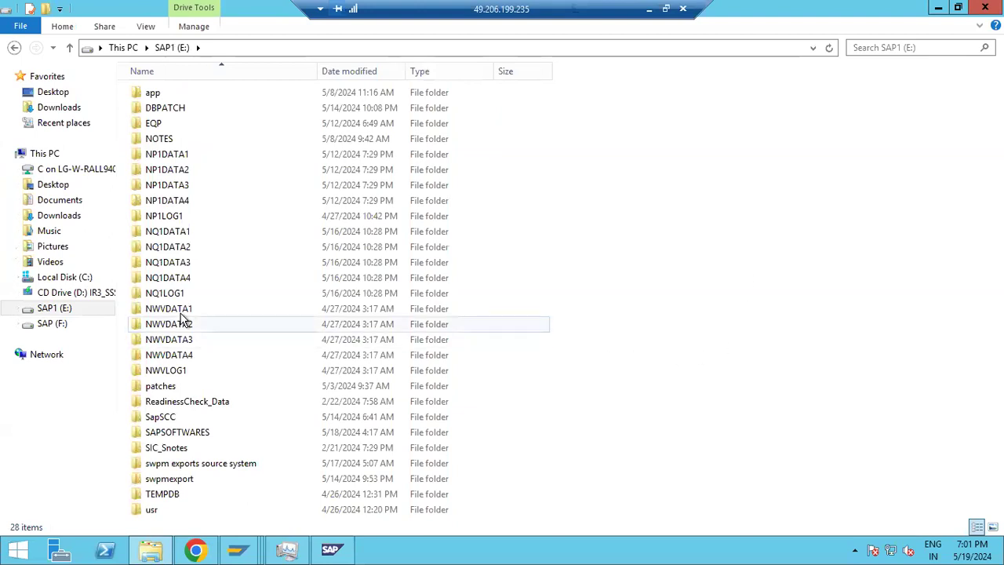
{"action": "left_click", "coordinate": [45, 156]}
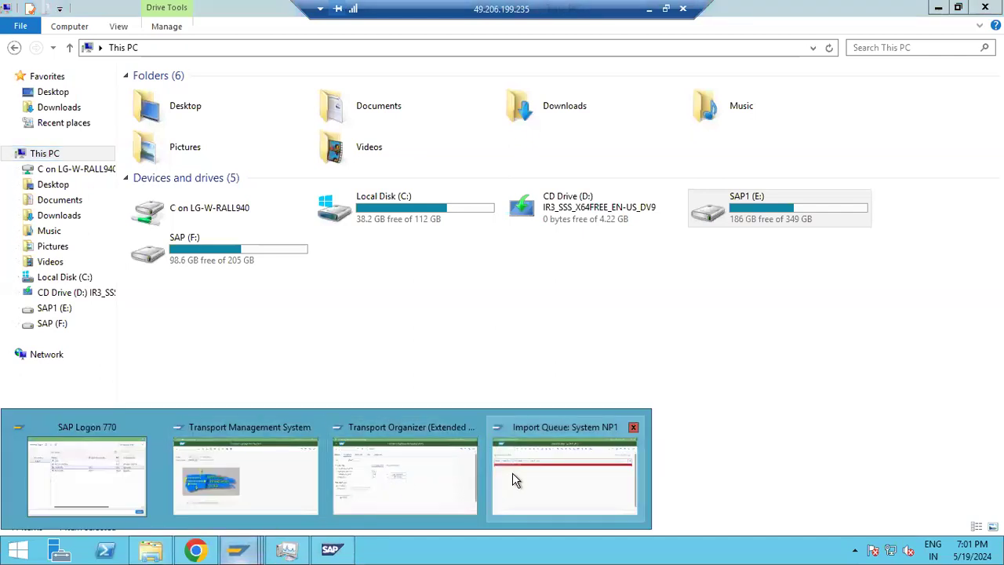
{"action": "left_click", "coordinate": [130, 482]}
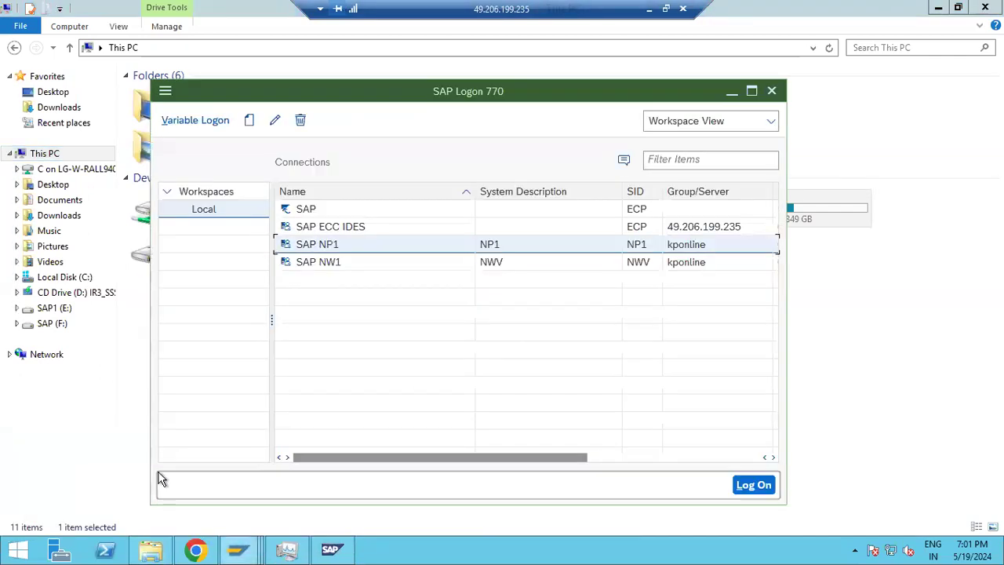
{"action": "left_click", "coordinate": [905, 392]}
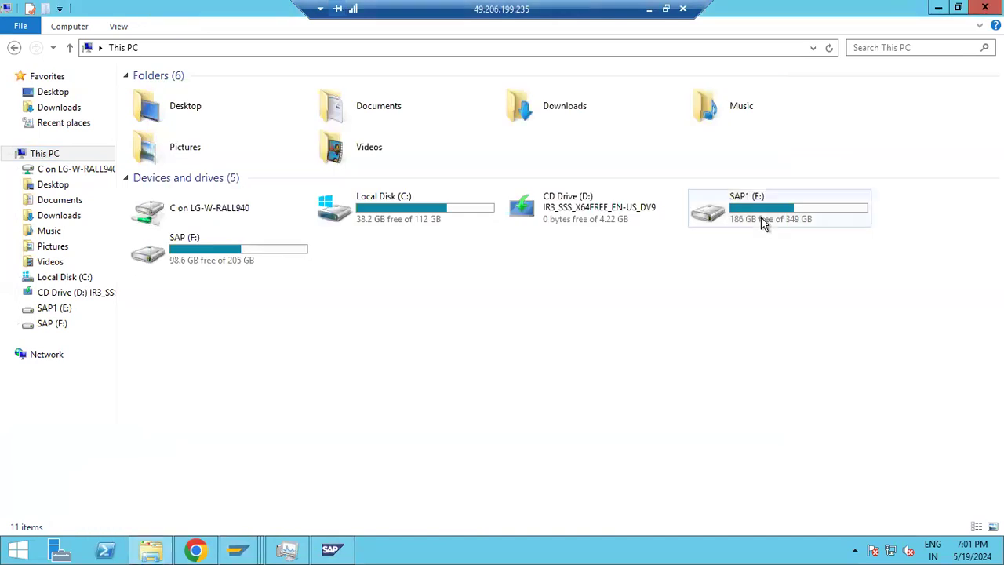
- Open a command prompt at the root of the SAP1 (E:) drive
{"action": "double_click", "coordinate": [761, 216]}
{"action": "key", "text": "alt+d"}
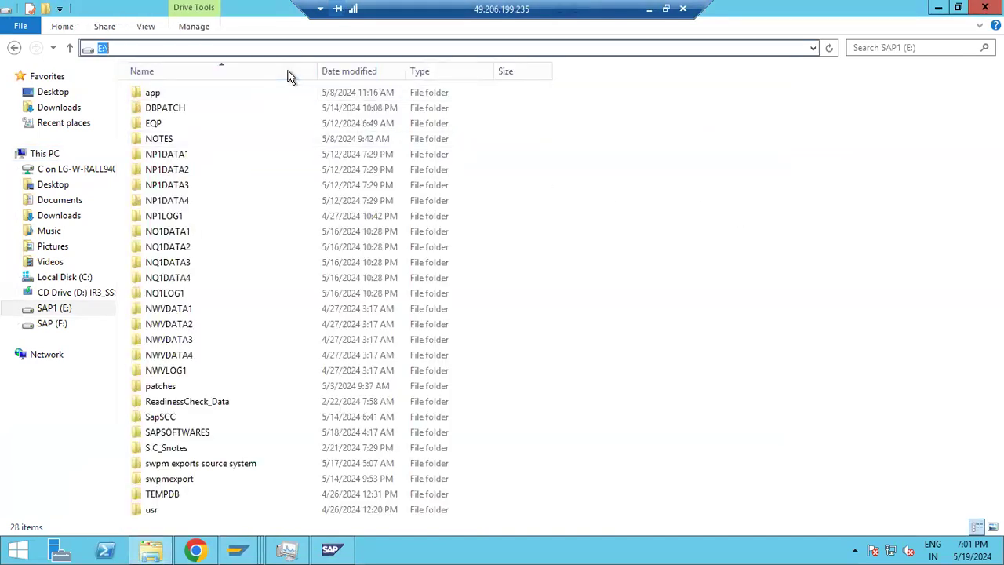
{"action": "type", "text": "cmd"}
{"action": "key", "text": "Return"}
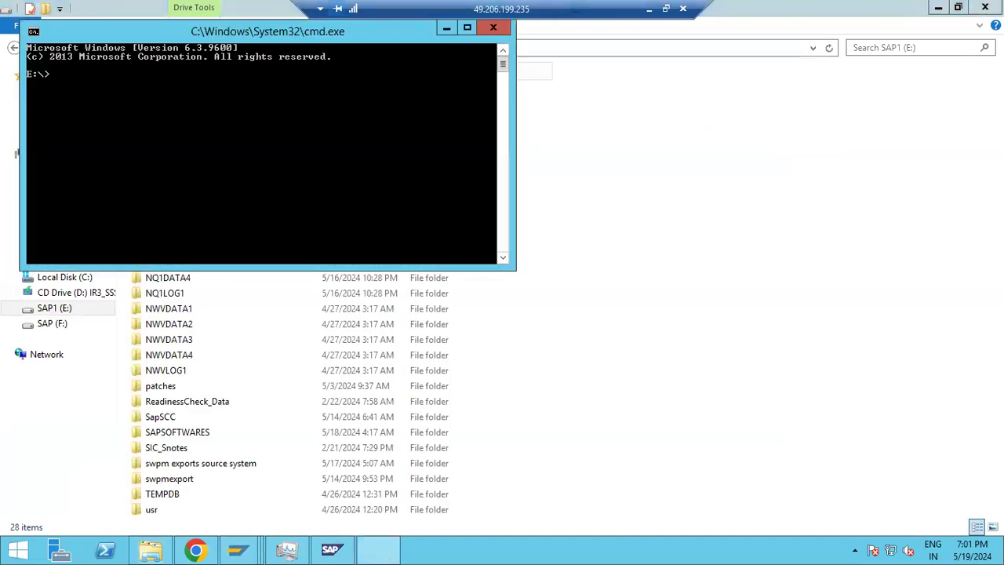